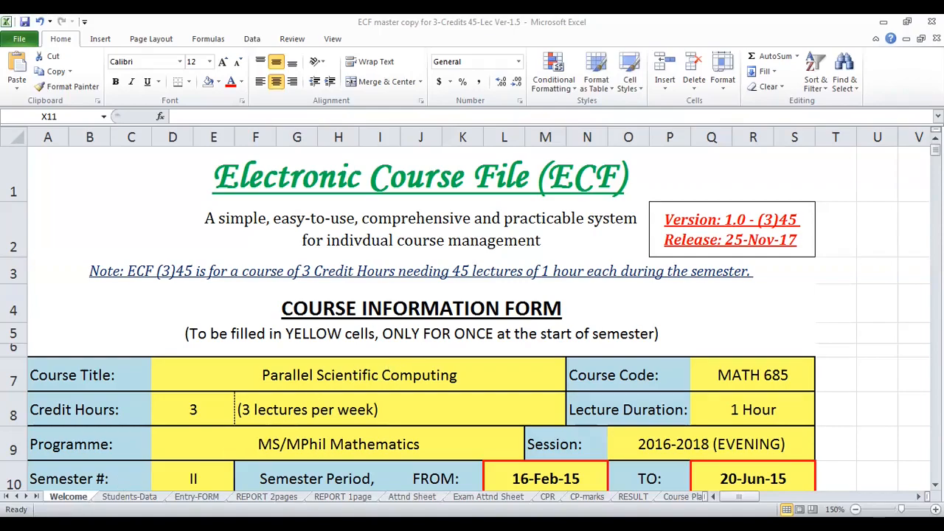
- Look through the workbook's sheets from Entry-FORM across the report and attendance sheets to RESULT
{"action": "left_click", "coordinate": [197, 497]}
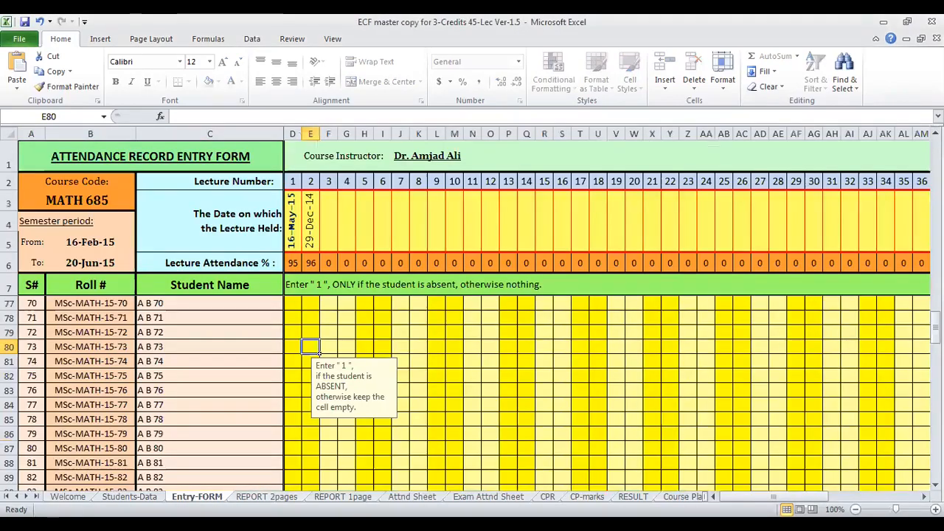
{"action": "key", "text": "ctrl+Page_Down"}
{"action": "key", "text": "ctrl+Page_Down"}
{"action": "key", "text": "ctrl+Page_Down"}
{"action": "key", "text": "ctrl+Page_Down"}
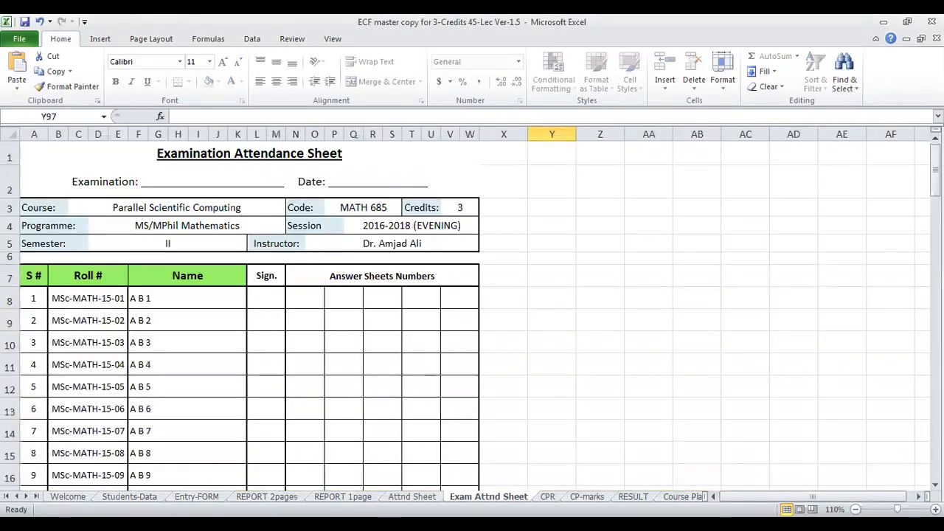
{"action": "key", "text": "ctrl+Page_Down"}
{"action": "key", "text": "ctrl+Page_Down"}
{"action": "key", "text": "ctrl+Page_Down"}
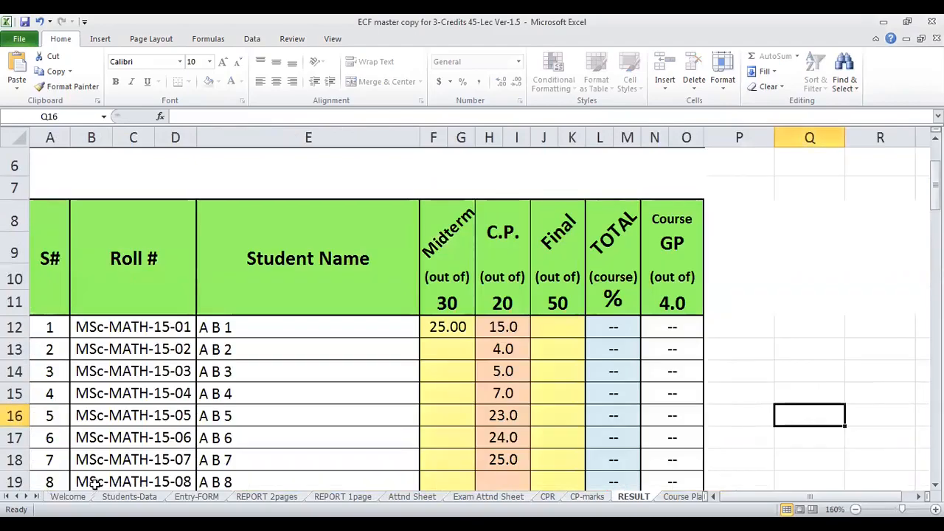
- Return to the Welcome sheet and examine the Course Information Form from the course title down to the instructor's bank details
{"action": "left_click", "coordinate": [68, 497]}
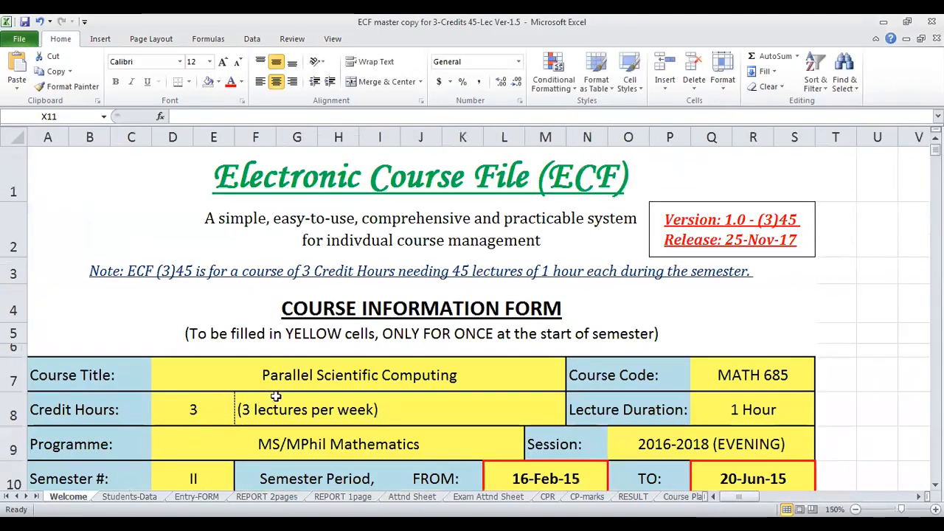
{"action": "scroll", "coordinate": [274, 397], "scroll_direction": "down", "scroll_amount": 1}
{"action": "scroll", "coordinate": [275, 396], "scroll_direction": "up", "scroll_amount": 1}
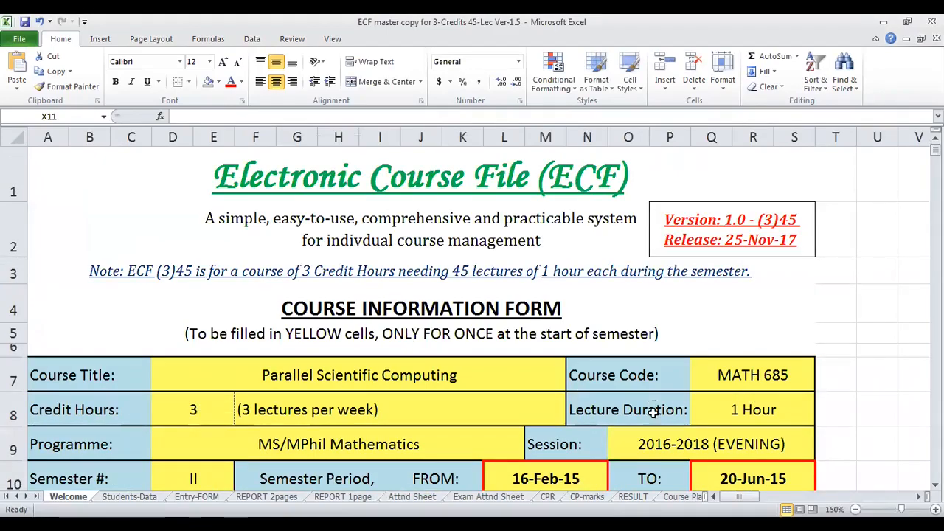
{"action": "scroll", "coordinate": [639, 417], "scroll_direction": "down", "scroll_amount": 1}
{"action": "scroll", "coordinate": [640, 417], "scroll_direction": "down", "scroll_amount": 1}
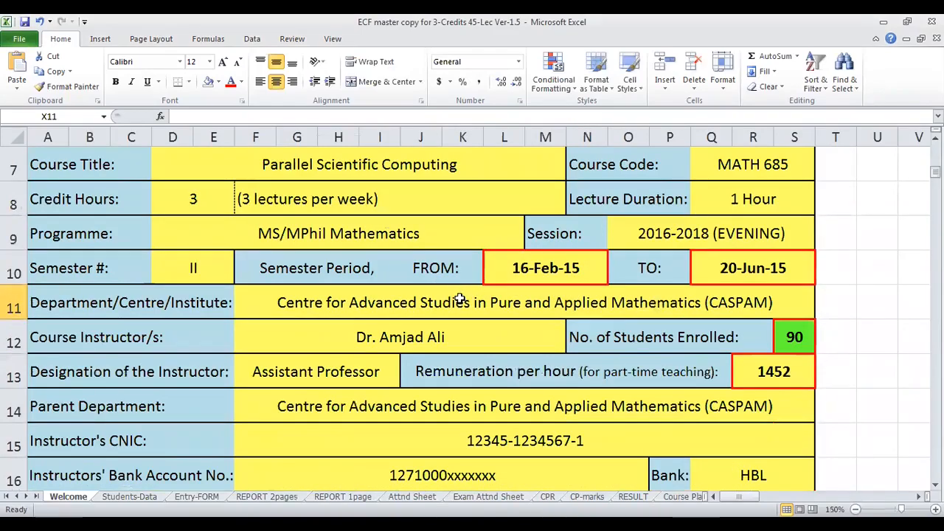
{"action": "scroll", "coordinate": [371, 270], "scroll_direction": "up", "scroll_amount": 1}
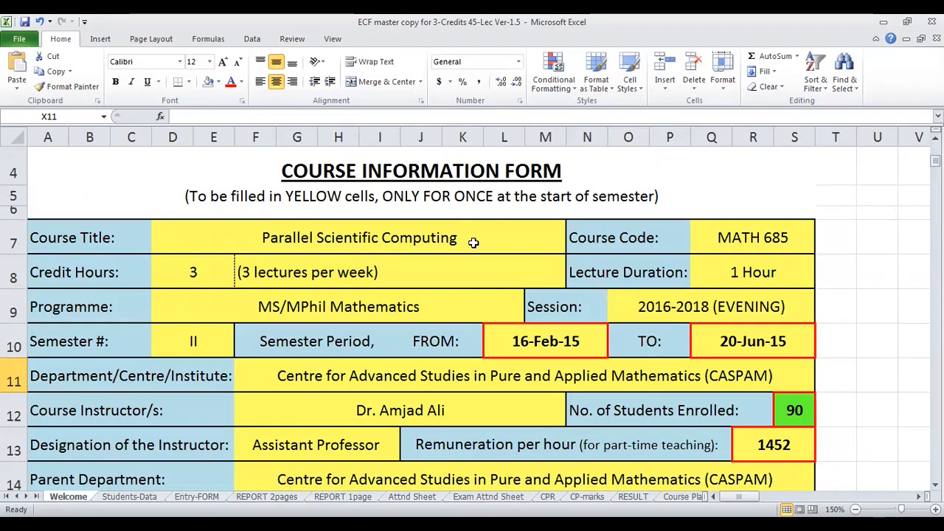
- Look over the attendance report and CP-marks sheets and return to the Welcome sheet
{"action": "key", "text": "ctrl+Page_Down"}
{"action": "key", "text": "ctrl+Page_Down"}
{"action": "key", "text": "ctrl+Page_Down"}
{"action": "key", "text": "ctrl+Page_Down"}
{"action": "key", "text": "ctrl+Page_Down"}
{"action": "key", "text": "ctrl+Page_Down"}
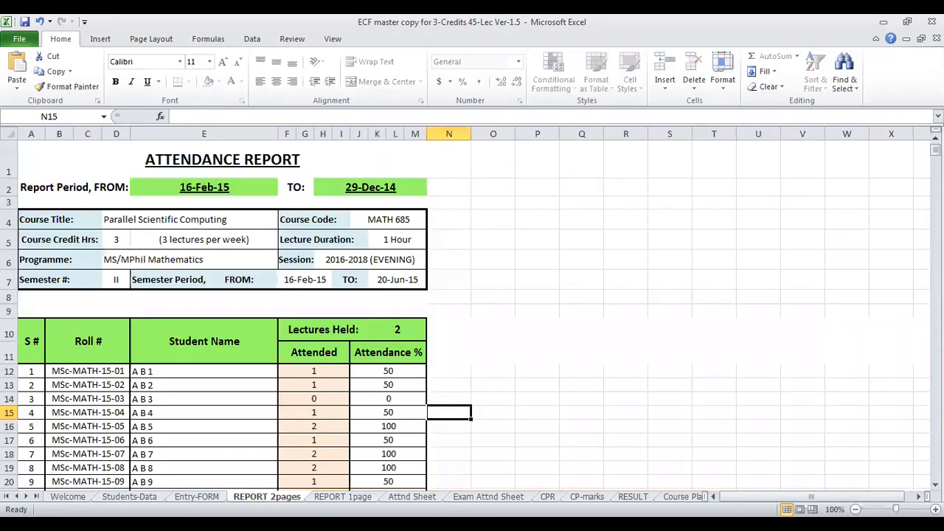
{"action": "key", "text": "ctrl+Page_Down"}
{"action": "key", "text": "ctrl+Page_Down"}
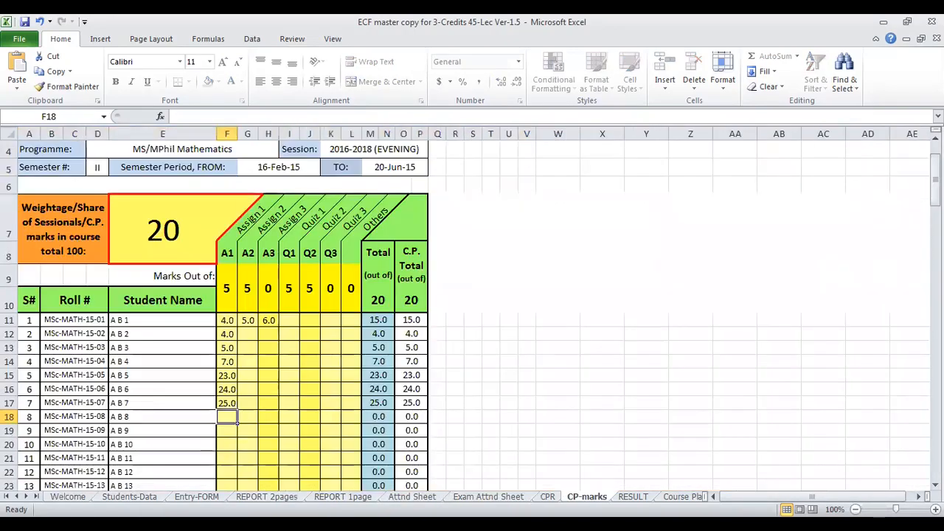
{"action": "key", "text": "ctrl+Page_Up"}
{"action": "key", "text": "ctrl+Page_Up"}
{"action": "key", "text": "ctrl+Page_Up"}
{"action": "key", "text": "ctrl+Page_Up"}
{"action": "key", "text": "ctrl+Page_Up"}
{"action": "key", "text": "ctrl+Page_Up"}
{"action": "key", "text": "ctrl+Page_Up"}
{"action": "key", "text": "ctrl+Page_Up"}
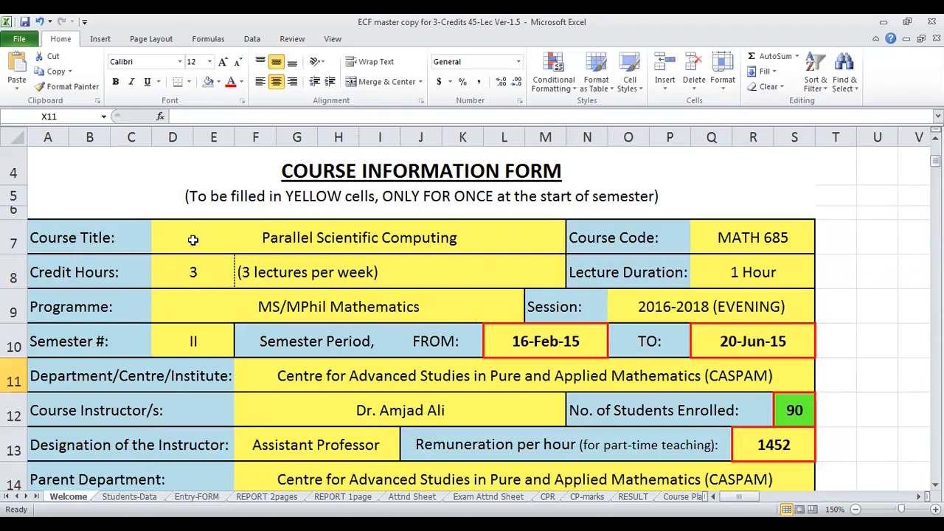
- Compare the Welcome sheet's course title with the headers of the Attnd Sheet, Exam Attnd Sheet and RESULT sheets
{"action": "left_click", "coordinate": [304, 240]}
{"action": "double_click", "coordinate": [322, 237]}
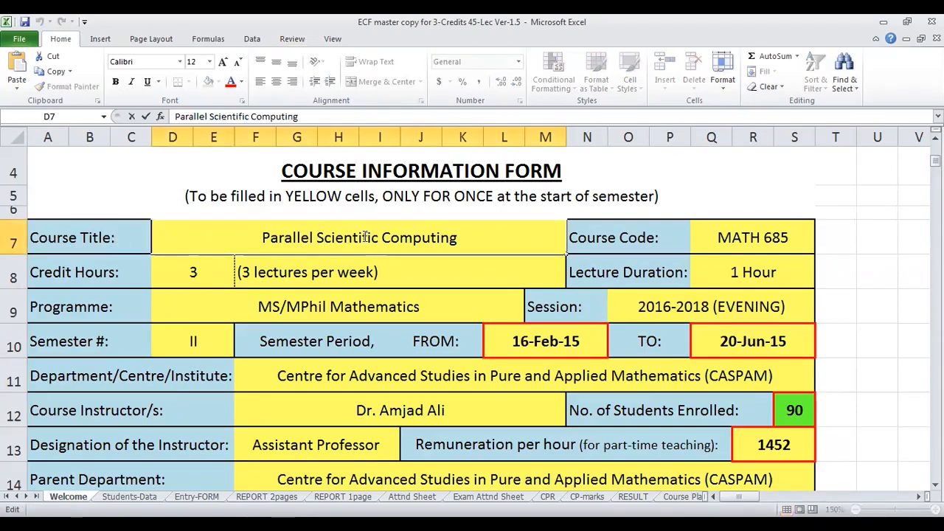
{"action": "left_click", "coordinate": [412, 497]}
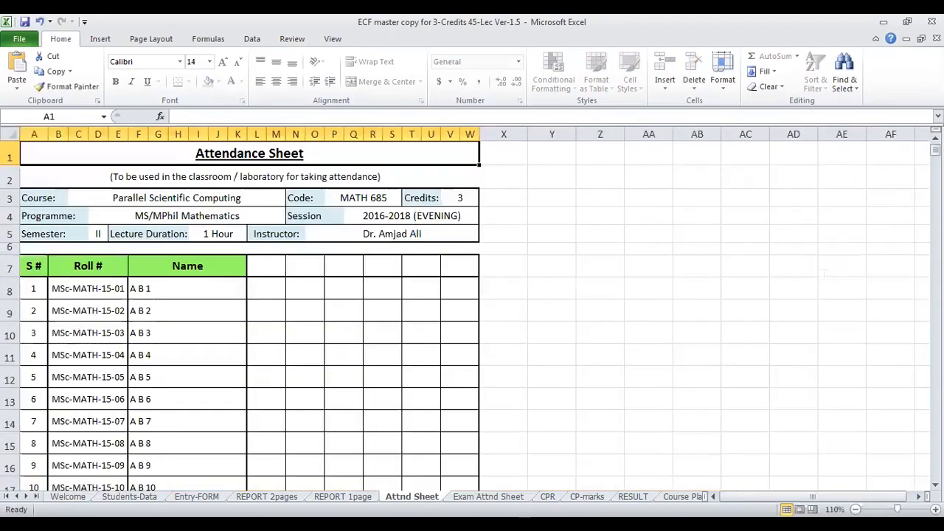
{"action": "left_click", "coordinate": [488, 497]}
{"action": "left_click", "coordinate": [632, 497]}
{"action": "scroll", "coordinate": [292, 302], "scroll_direction": "up", "scroll_amount": 2}
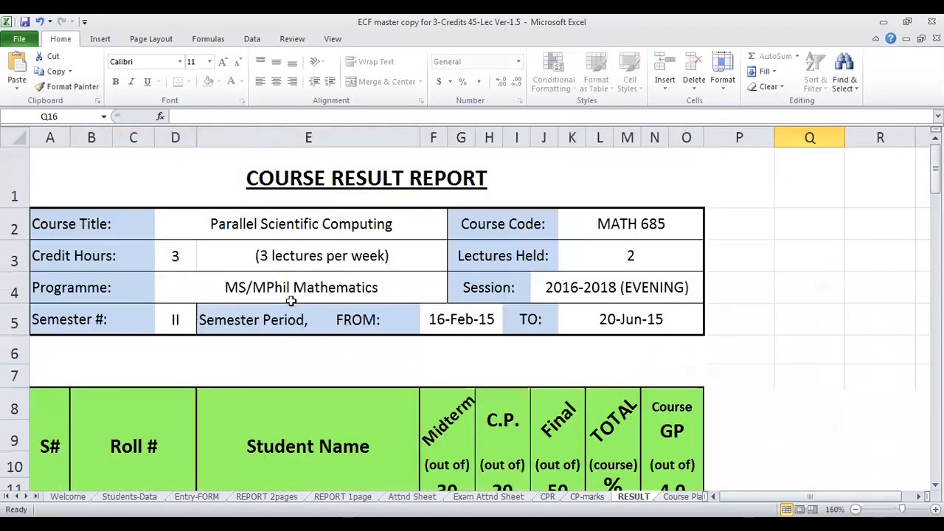
{"action": "left_click", "coordinate": [258, 230]}
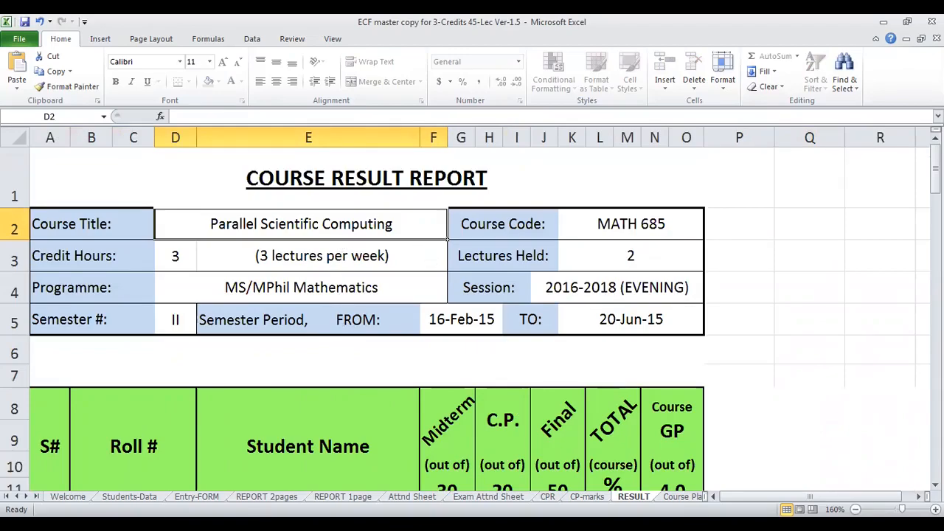
{"action": "key", "text": "ctrl+Page_Up"}
{"action": "key", "text": "ctrl+Page_Down"}
{"action": "scroll", "coordinate": [280, 372], "scroll_direction": "down", "scroll_amount": 1}
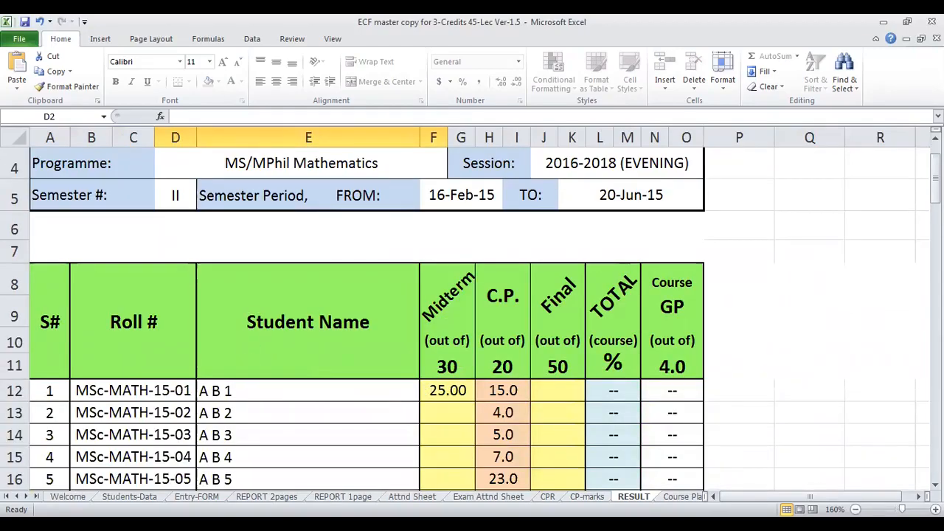
- Examine the Welcome sheet's course code, credit hours, lecture duration, programme, session and semester number fields
{"action": "left_click", "coordinate": [67, 497]}
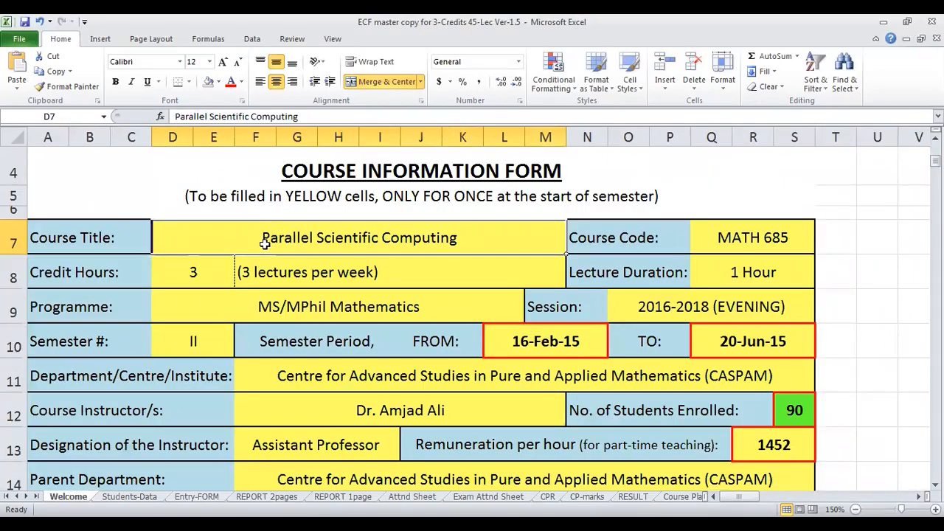
{"action": "left_click", "coordinate": [726, 245]}
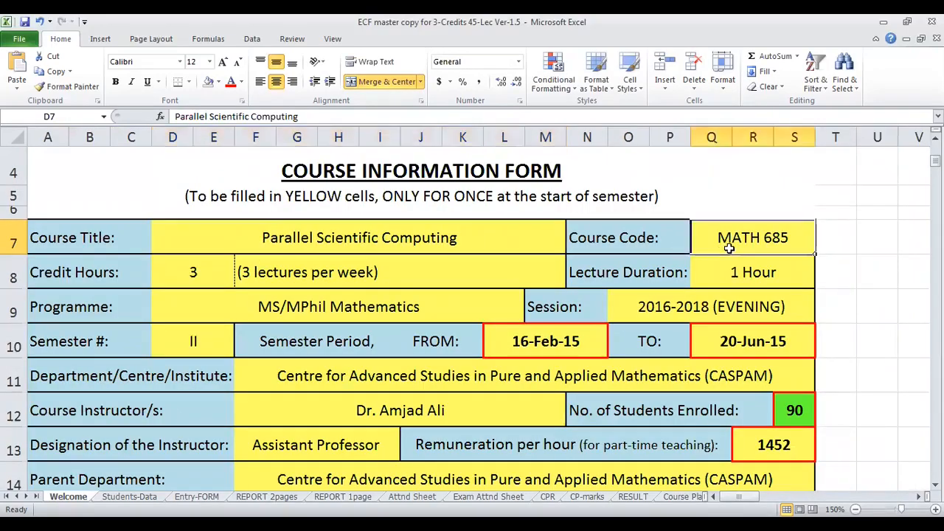
{"action": "left_click", "coordinate": [172, 274]}
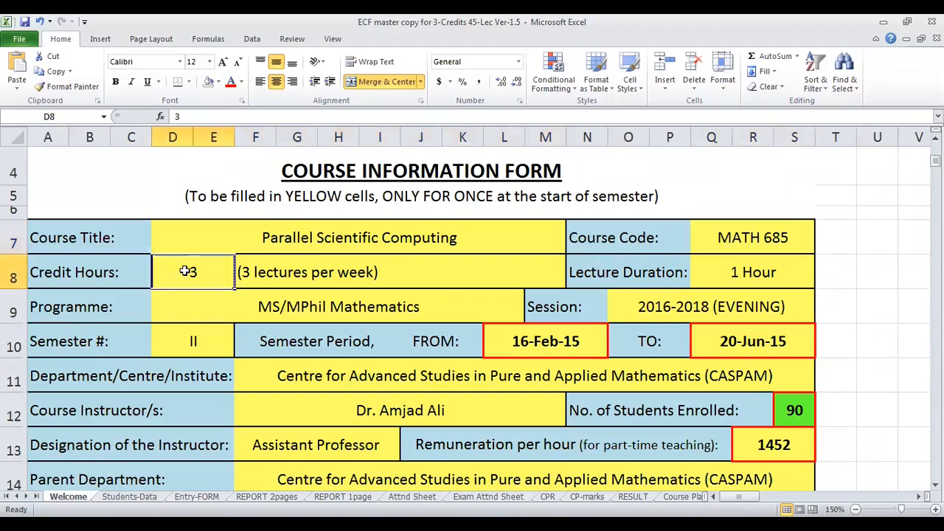
{"action": "left_click", "coordinate": [280, 270]}
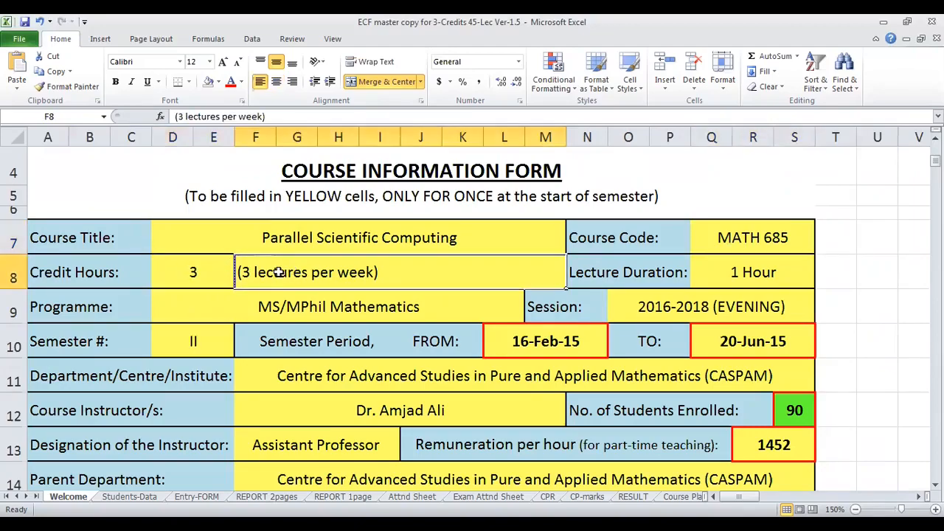
{"action": "left_click", "coordinate": [738, 283]}
{"action": "left_click", "coordinate": [350, 308]}
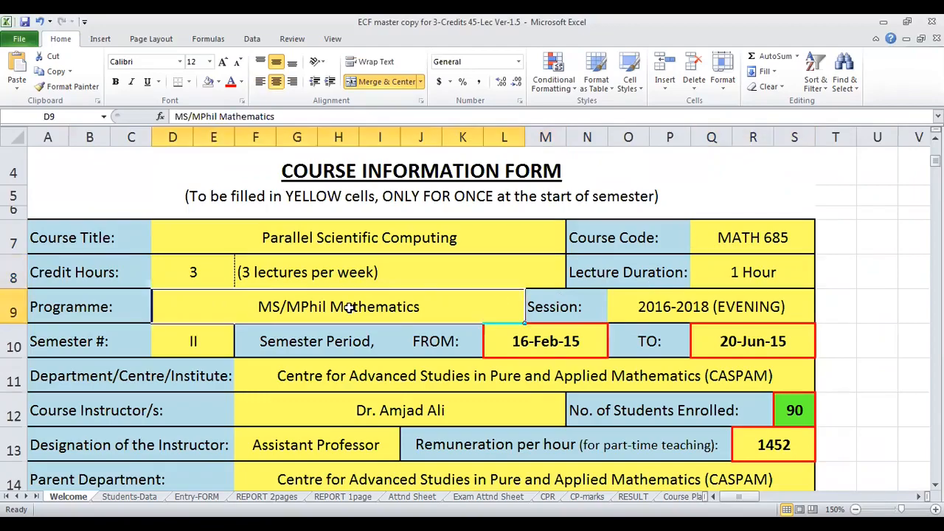
{"action": "left_click", "coordinate": [645, 310]}
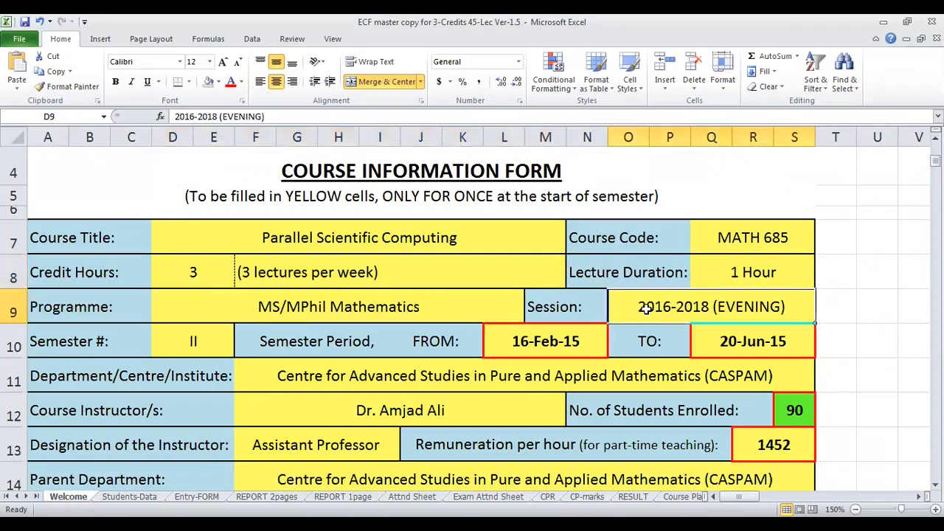
{"action": "left_click", "coordinate": [190, 333]}
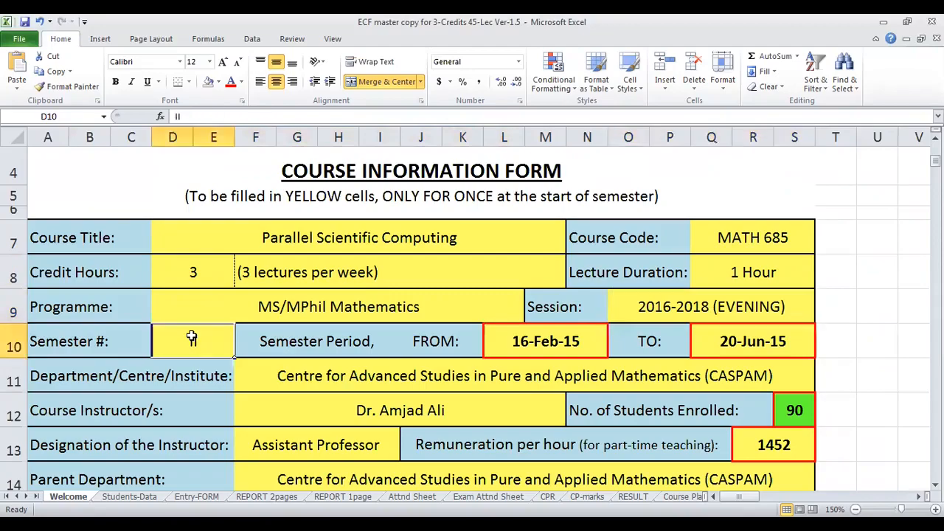
- Set the semester period's start date in the Course Information Form to 8-Feb-21
{"action": "left_click", "coordinate": [558, 334]}
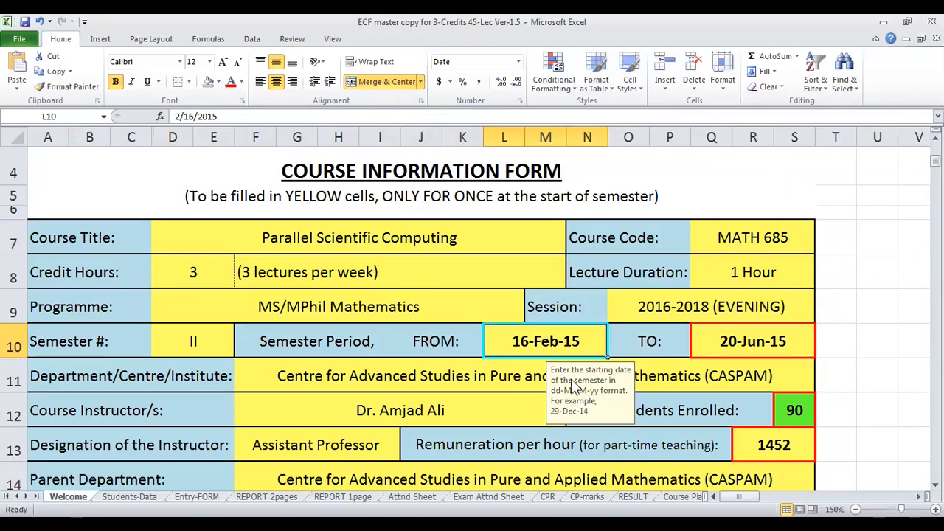
{"action": "double_click", "coordinate": [550, 340]}
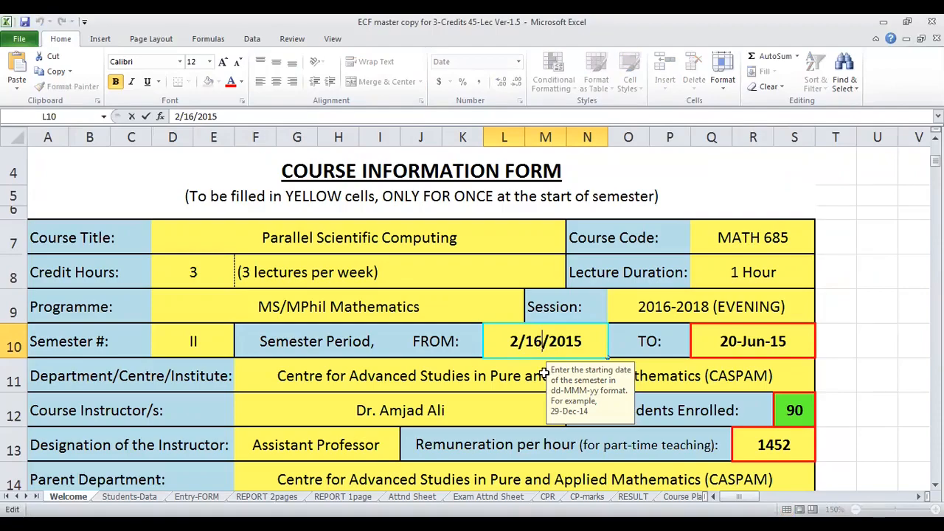
{"action": "key", "text": "shift+Left"}
{"action": "key", "text": "shift+Left"}
{"action": "type", "text": "8"}
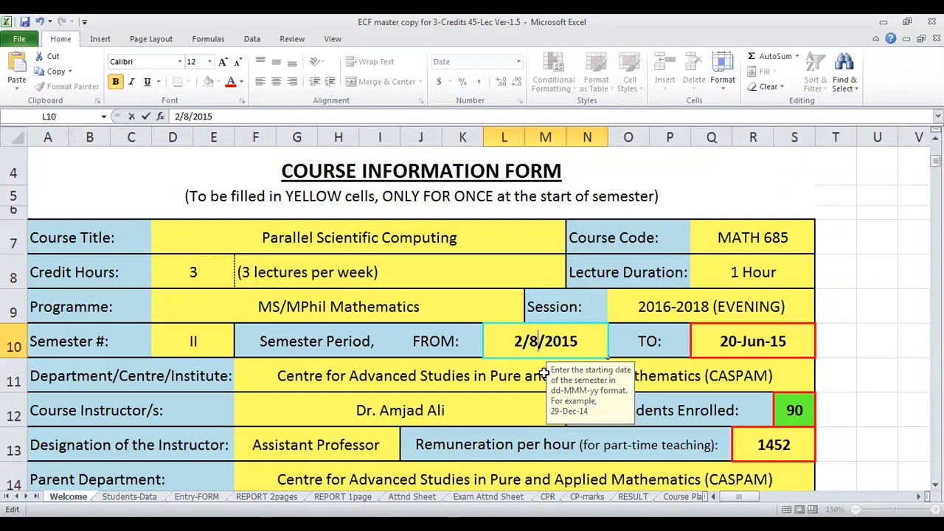
{"action": "key", "text": "Right"}
{"action": "key", "text": "Right"}
{"action": "key", "text": "Right"}
{"action": "key", "text": "Right"}
{"action": "key", "text": "Right"}
{"action": "key", "text": "BackSpace"}
{"action": "key", "text": "BackSpace"}
{"action": "key", "text": "BackSpace"}
{"action": "key", "text": "BackSpace"}
{"action": "key", "text": "BackSpace"}
{"action": "key", "text": "BackSpace"}
{"action": "key", "text": "BackSpace"}
{"action": "key", "text": "BackSpace"}
{"action": "type", "text": "8-"}
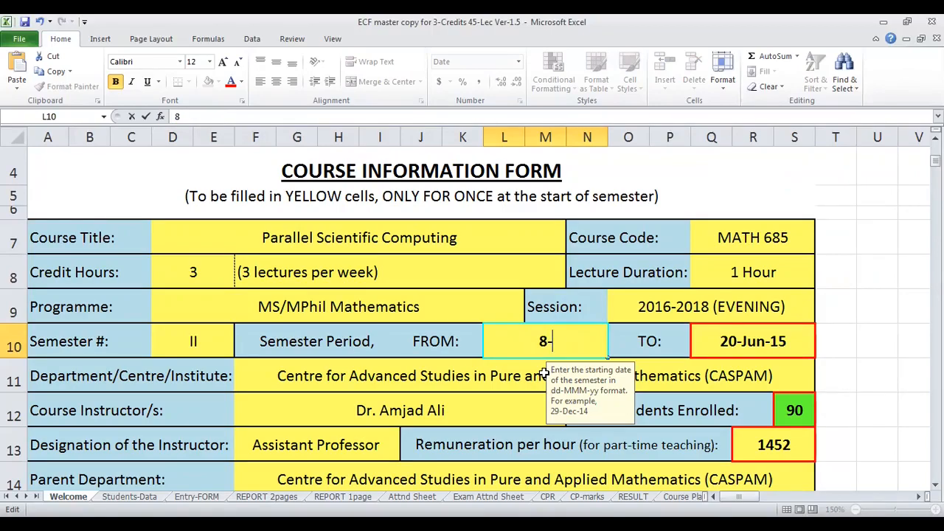
{"action": "type", "text": "FEB-21"}
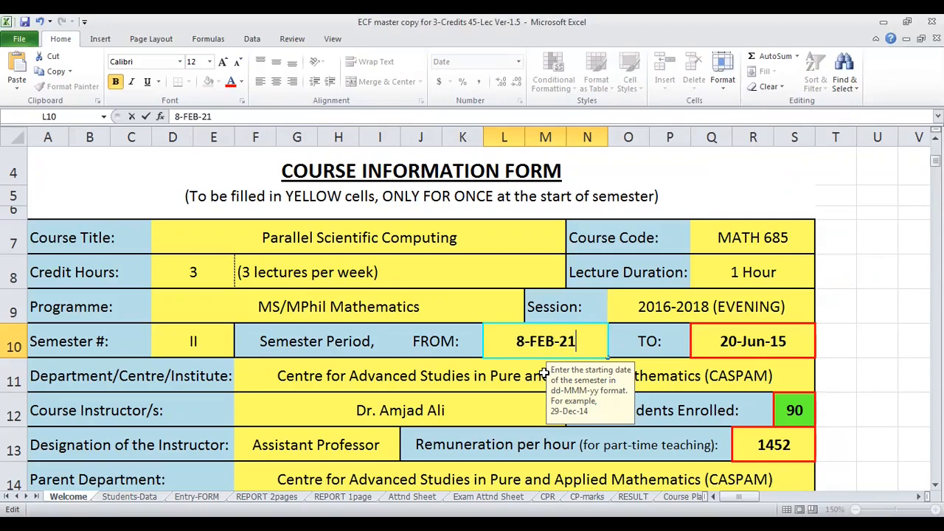
{"action": "key", "text": "Return"}
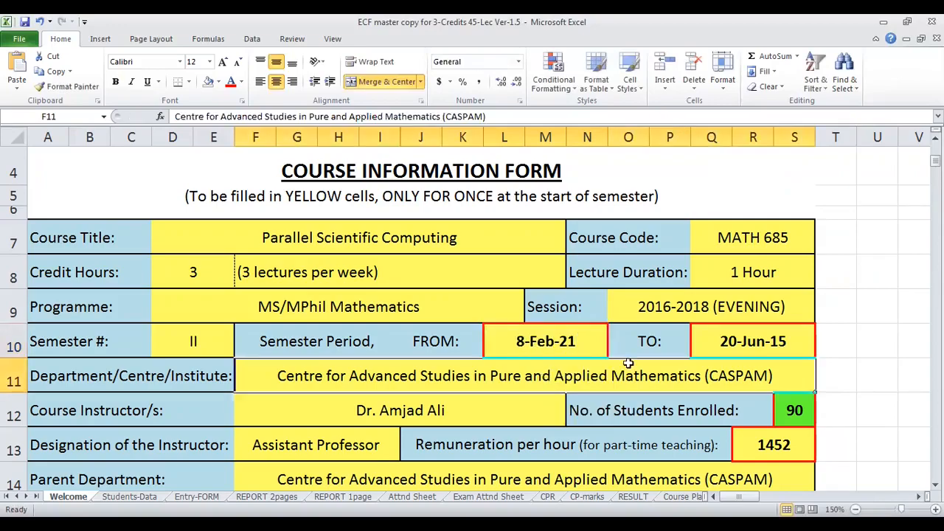
- Set the semester period's end date in the Course Information Form to 25-Jun-21
{"action": "left_click", "coordinate": [724, 341]}
{"action": "double_click", "coordinate": [725, 341]}
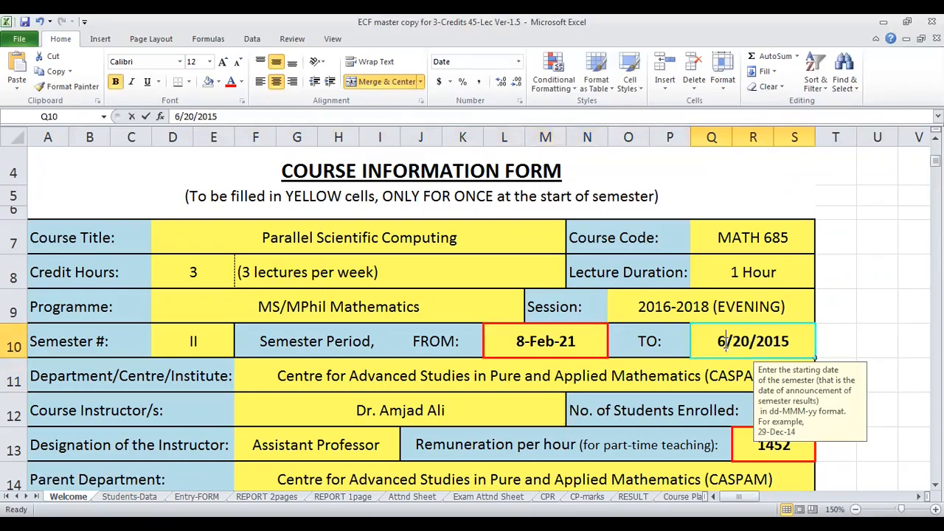
{"action": "key", "text": "BackSpace"}
{"action": "key", "text": "BackSpace"}
{"action": "key", "text": "BackSpace"}
{"action": "key", "text": "BackSpace"}
{"action": "key", "text": "BackSpace"}
{"action": "key", "text": "BackSpace"}
{"action": "key", "text": "BackSpace"}
{"action": "key", "text": "BackSpace"}
{"action": "key", "text": "BackSpace"}
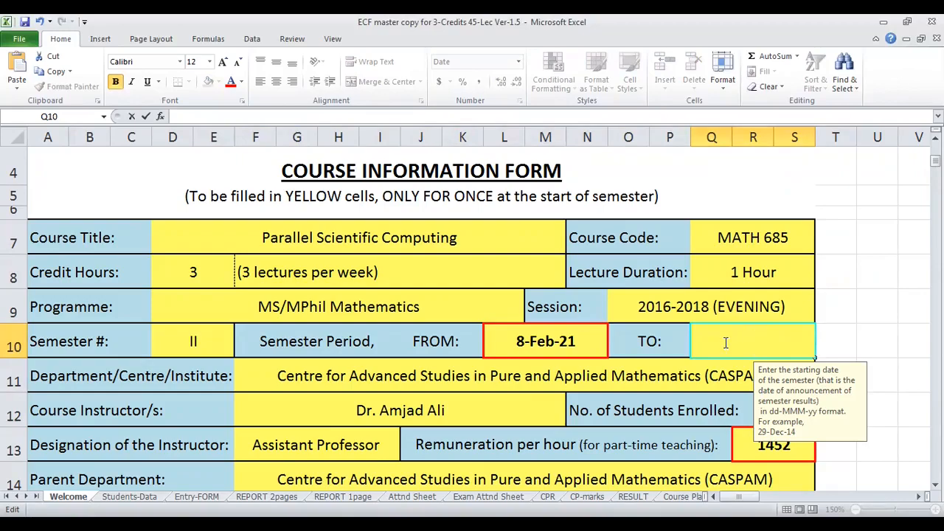
{"action": "type", "text": "25-JUN-21"}
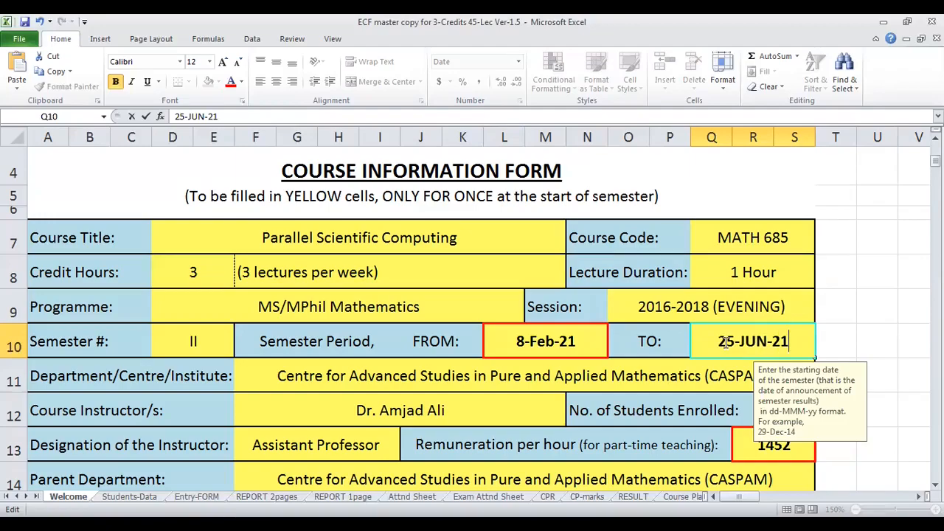
{"action": "key", "text": "Return"}
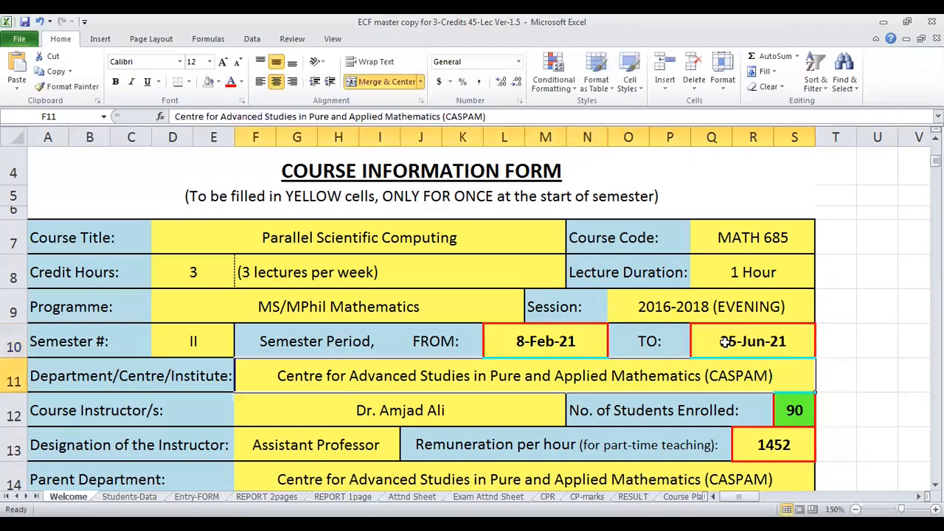
{"action": "left_click", "coordinate": [519, 345]}
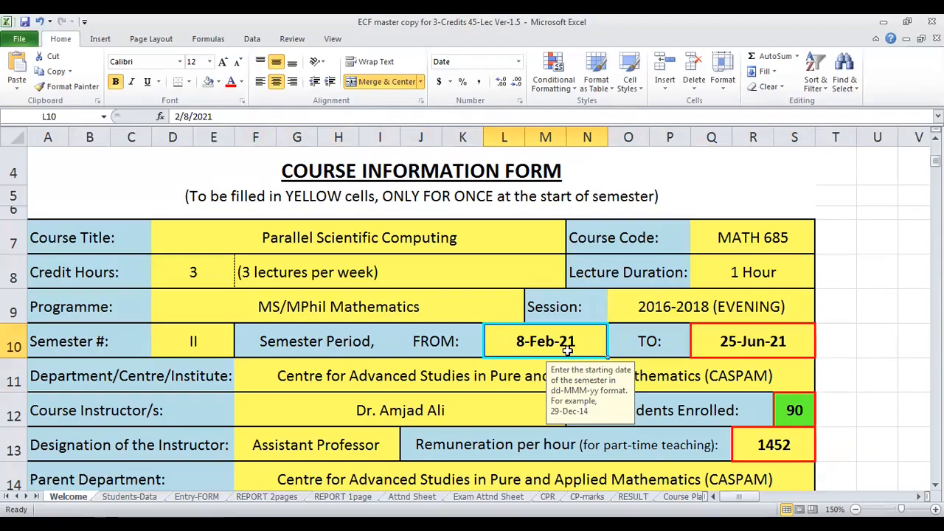
{"action": "left_click", "coordinate": [540, 370]}
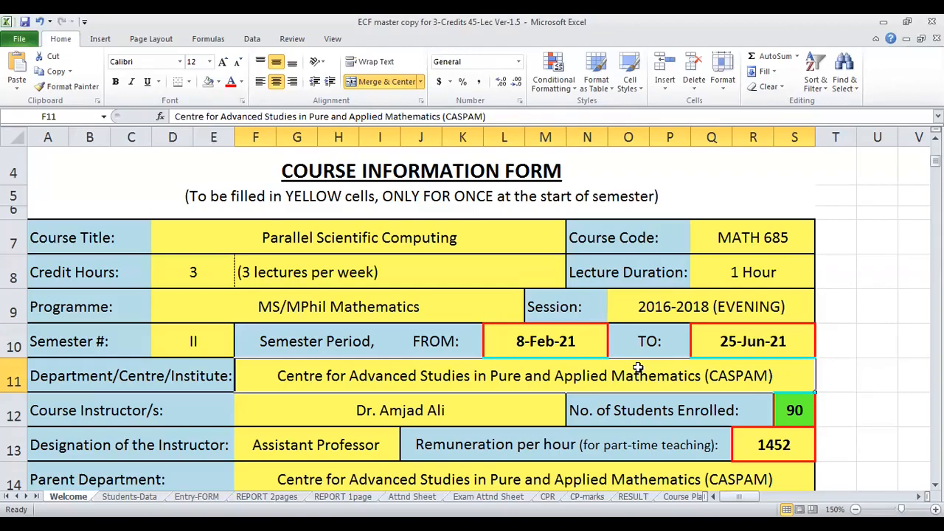
{"action": "left_click", "coordinate": [594, 353]}
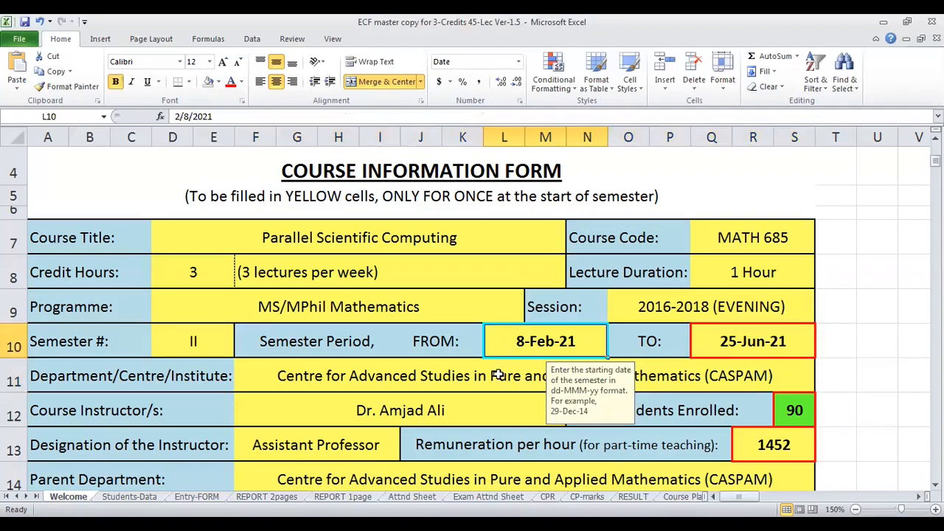
- Examine the department, course instructor, designation and hourly remuneration fields of the Course Information Form, including the remuneration rate note
{"action": "left_click", "coordinate": [404, 381]}
{"action": "scroll", "coordinate": [404, 381], "scroll_direction": "down", "scroll_amount": 1}
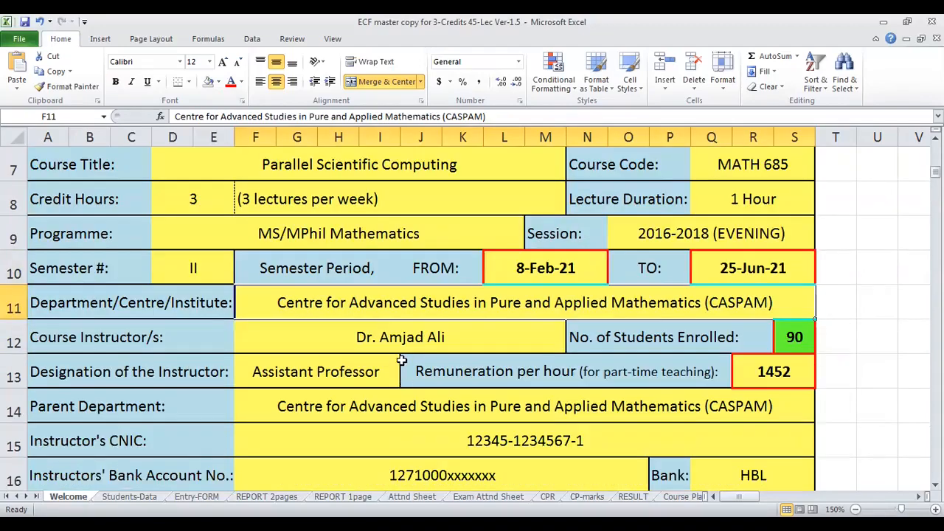
{"action": "left_click", "coordinate": [406, 337]}
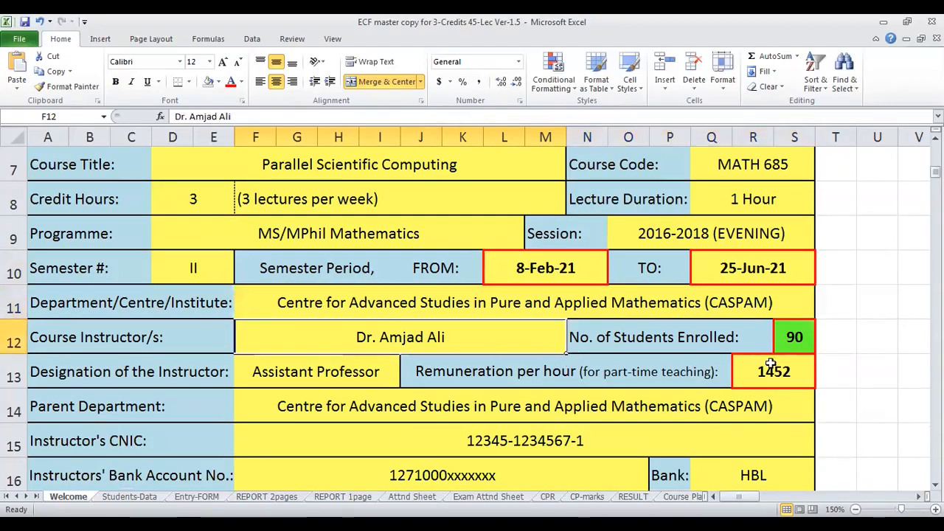
{"action": "left_click", "coordinate": [290, 376]}
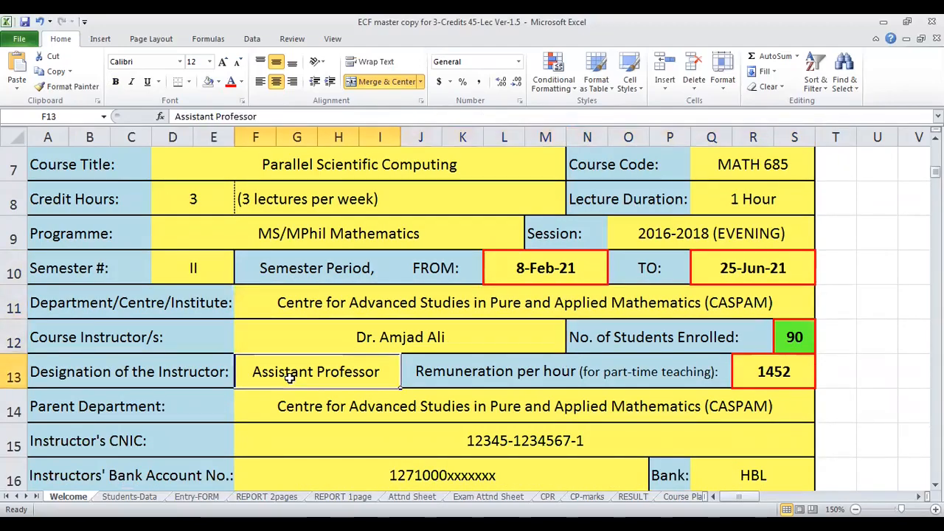
{"action": "left_click", "coordinate": [761, 365]}
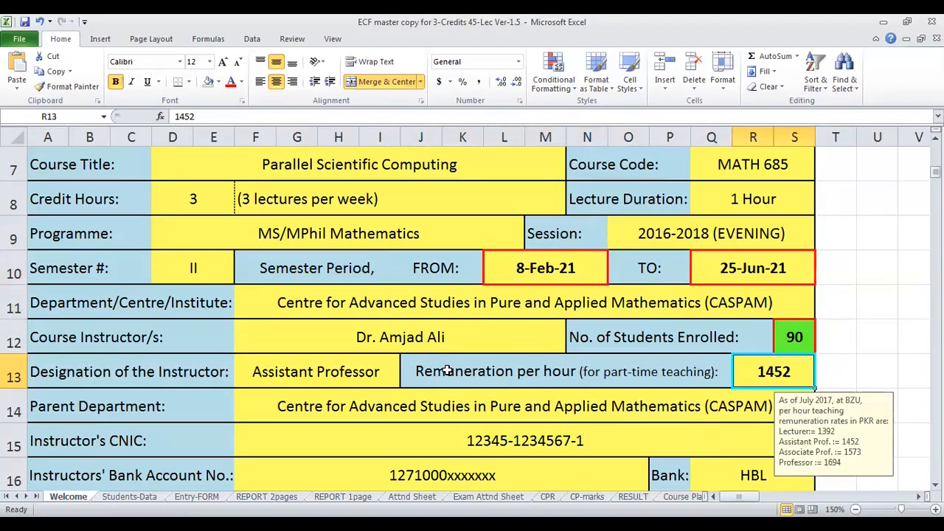
{"action": "left_click", "coordinate": [692, 401]}
{"action": "left_click", "coordinate": [791, 375]}
{"action": "scroll", "coordinate": [713, 371], "scroll_direction": "down", "scroll_amount": 2}
{"action": "scroll", "coordinate": [738, 268], "scroll_direction": "up", "scroll_amount": 1}
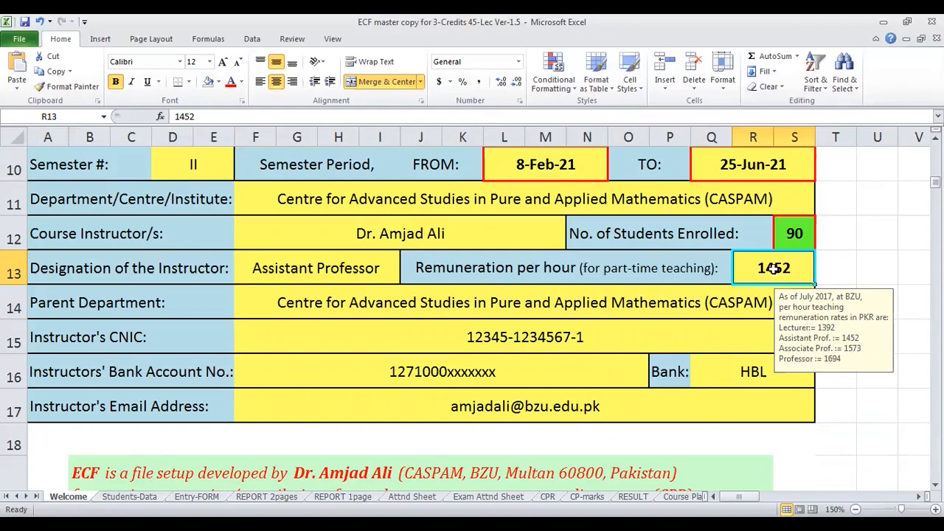
- Examine the instructor's parent department, CNIC, bank account, bank and email address fields in the Course Information Form
{"action": "left_click", "coordinate": [424, 308]}
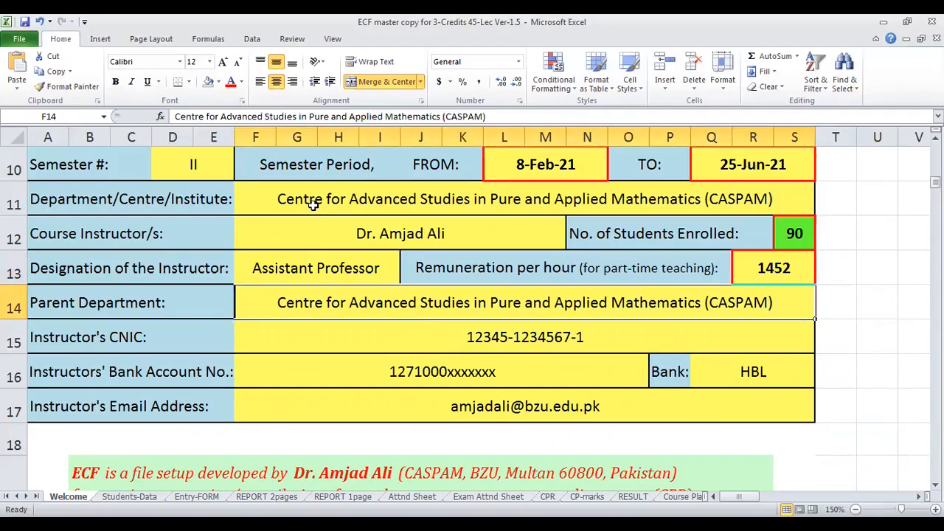
{"action": "left_click", "coordinate": [309, 331]}
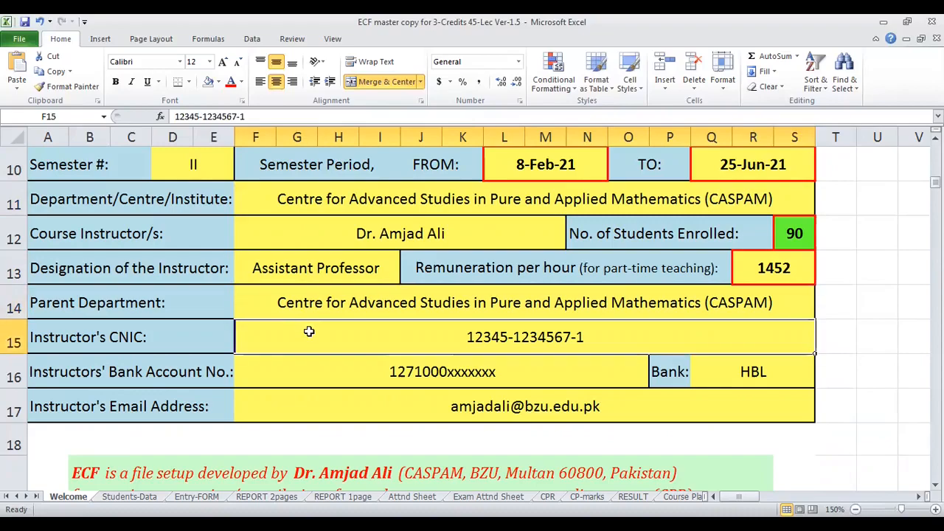
{"action": "left_click", "coordinate": [313, 370]}
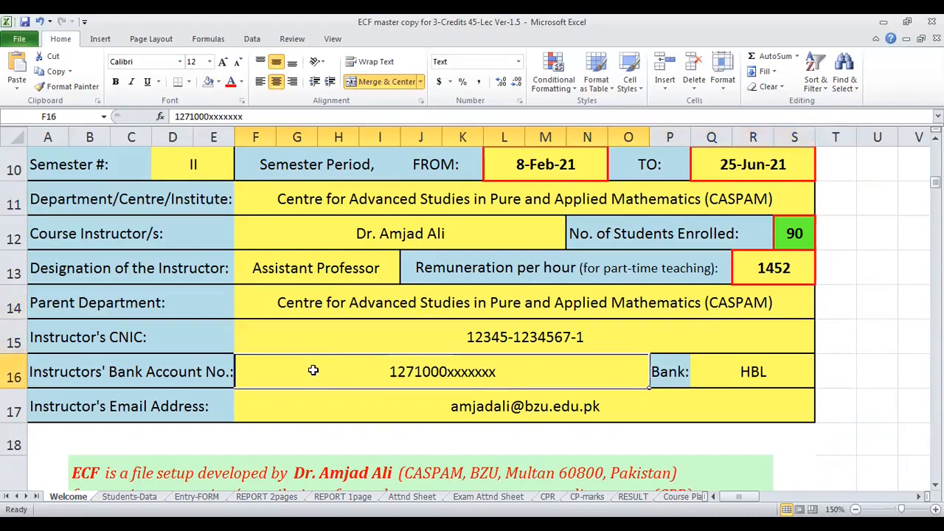
{"action": "left_click", "coordinate": [741, 369]}
{"action": "left_click", "coordinate": [516, 406]}
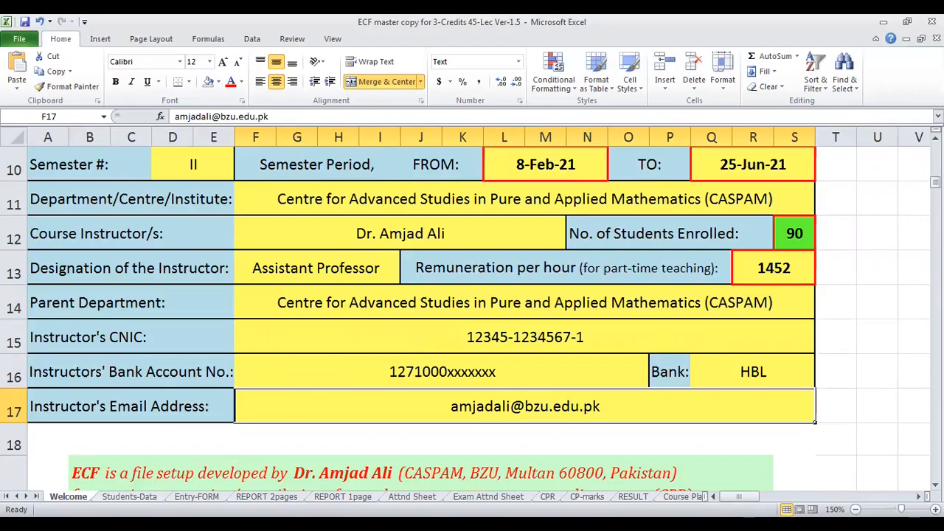
- Paste the copied roll numbers and names as Text into the Students-Data sheet's table, starting at cell B13
{"action": "left_click", "coordinate": [129, 496]}
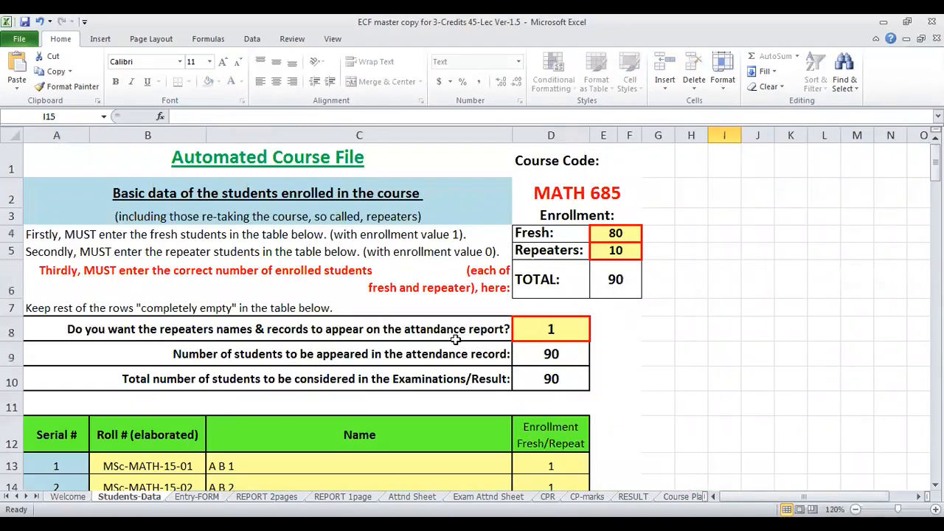
{"action": "scroll", "coordinate": [456, 339], "scroll_direction": "down", "scroll_amount": 2}
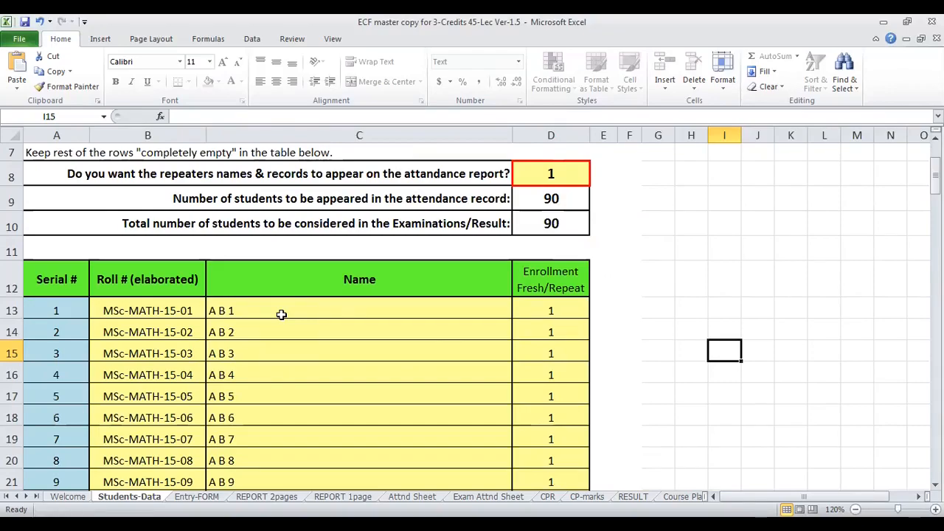
{"action": "left_click", "coordinate": [173, 323]}
{"action": "left_click", "coordinate": [252, 310]}
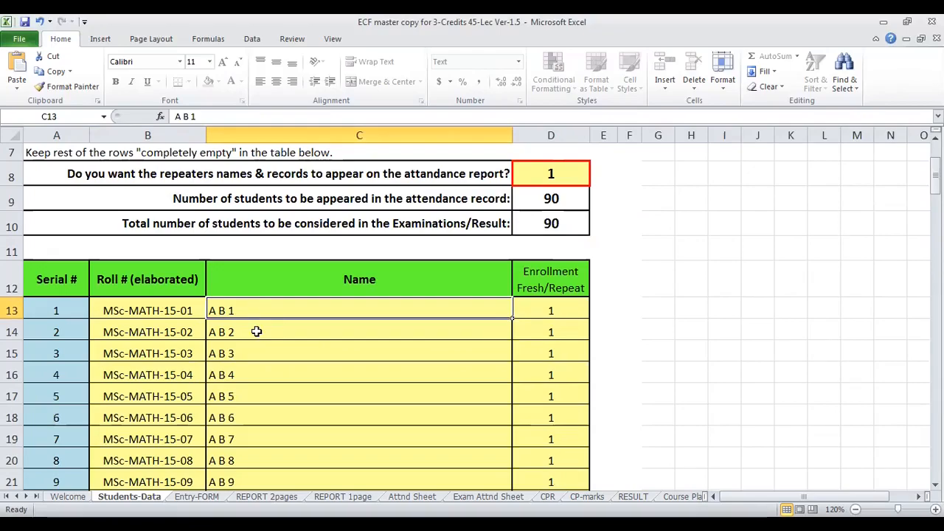
{"action": "left_click", "coordinate": [169, 305]}
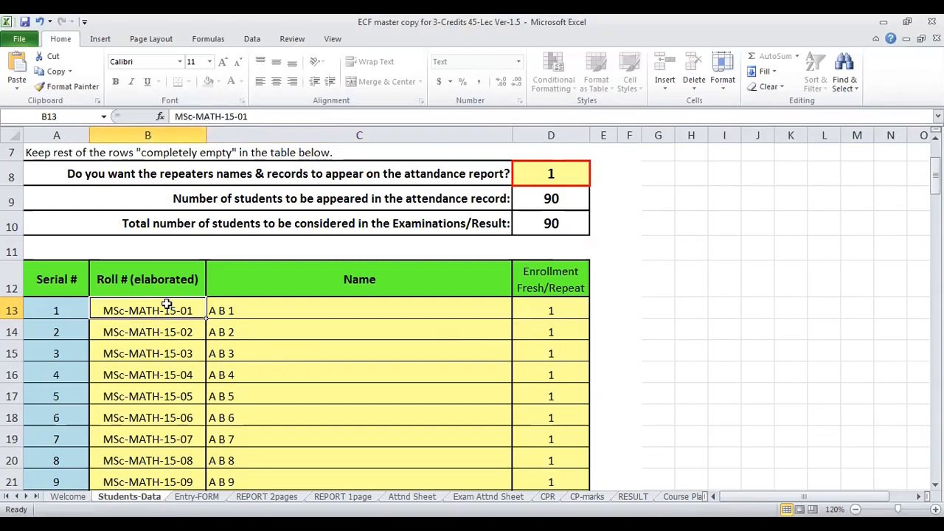
{"action": "right_click", "coordinate": [167, 305]}
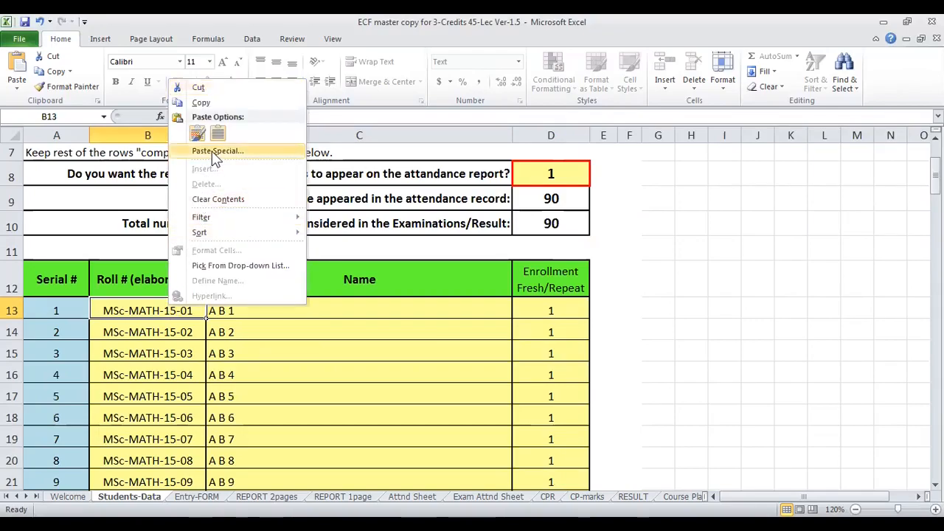
{"action": "left_click", "coordinate": [216, 152]}
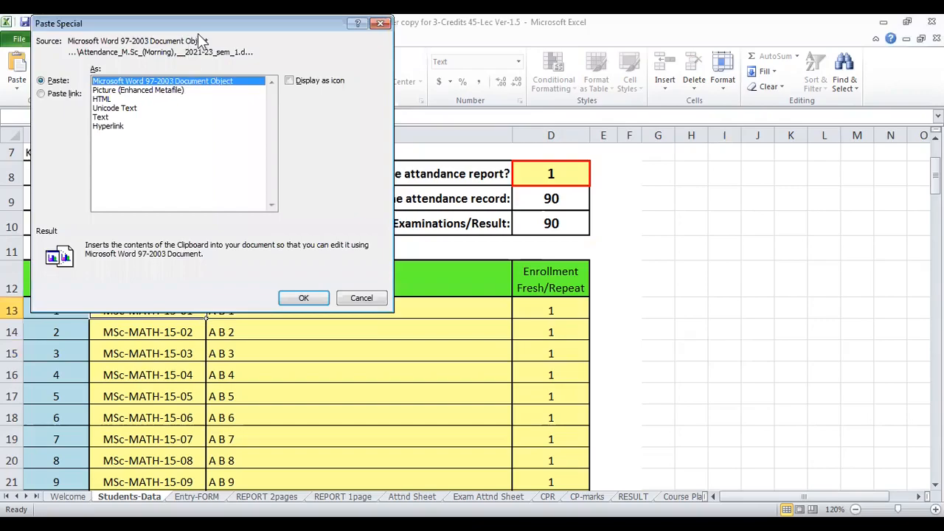
{"action": "left_click", "coordinate": [101, 117]}
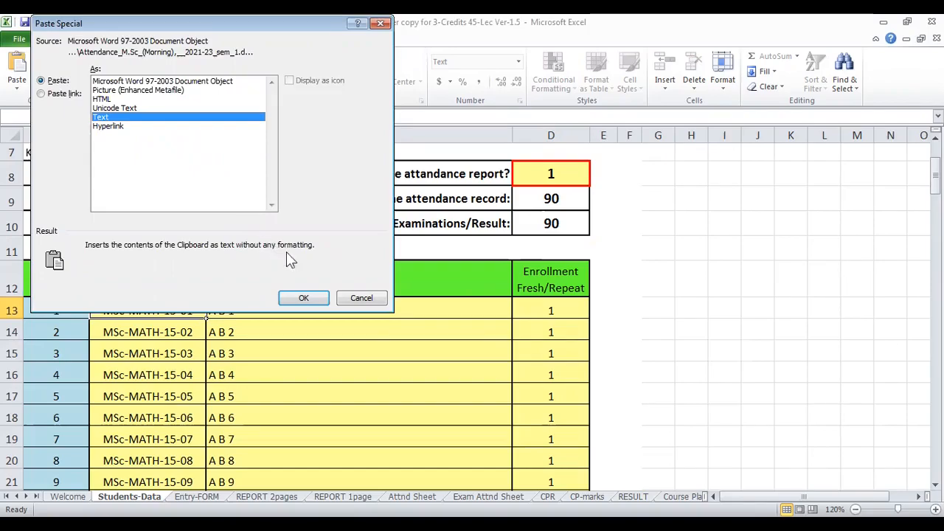
{"action": "left_click", "coordinate": [309, 299]}
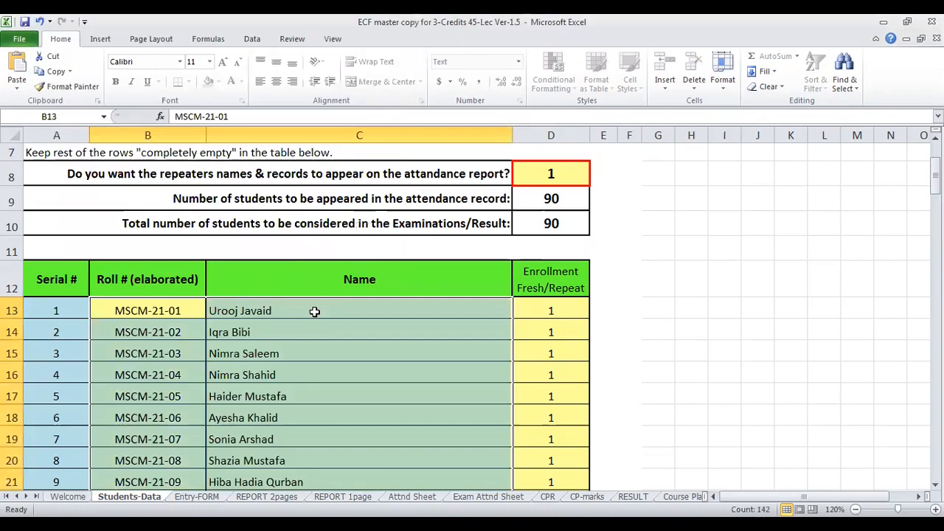
{"action": "scroll", "coordinate": [274, 331], "scroll_direction": "down", "scroll_amount": 10}
{"action": "scroll", "coordinate": [276, 333], "scroll_direction": "up", "scroll_amount": 5}
{"action": "scroll", "coordinate": [277, 332], "scroll_direction": "up", "scroll_amount": 4}
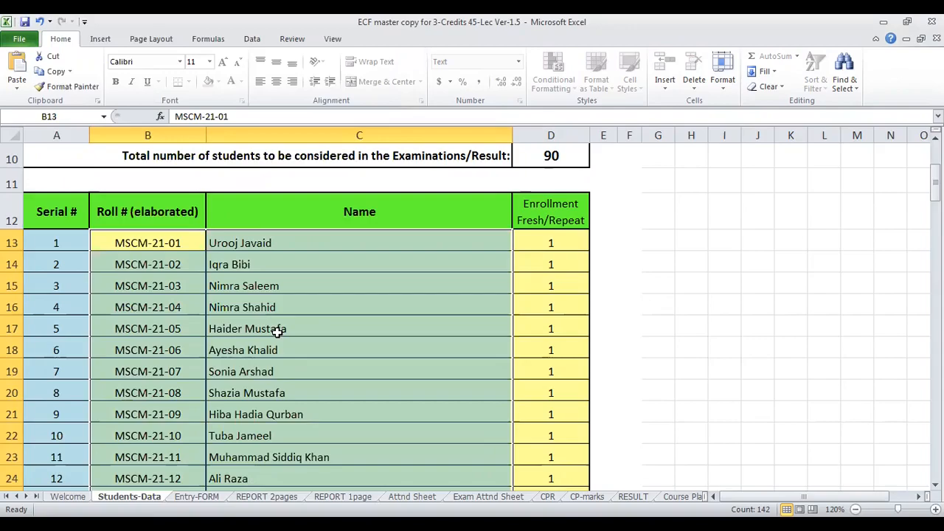
{"action": "left_click", "coordinate": [276, 332]}
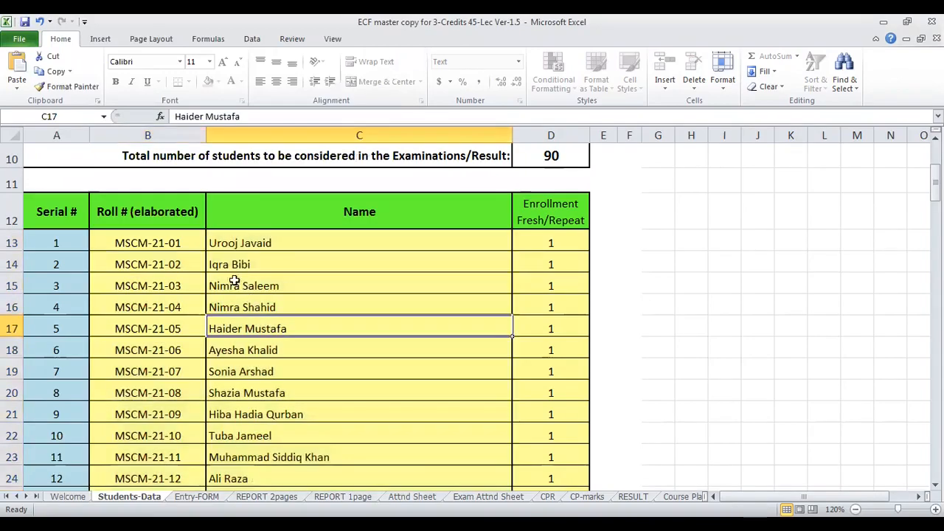
{"action": "left_click", "coordinate": [196, 240]}
{"action": "right_click", "coordinate": [197, 240]}
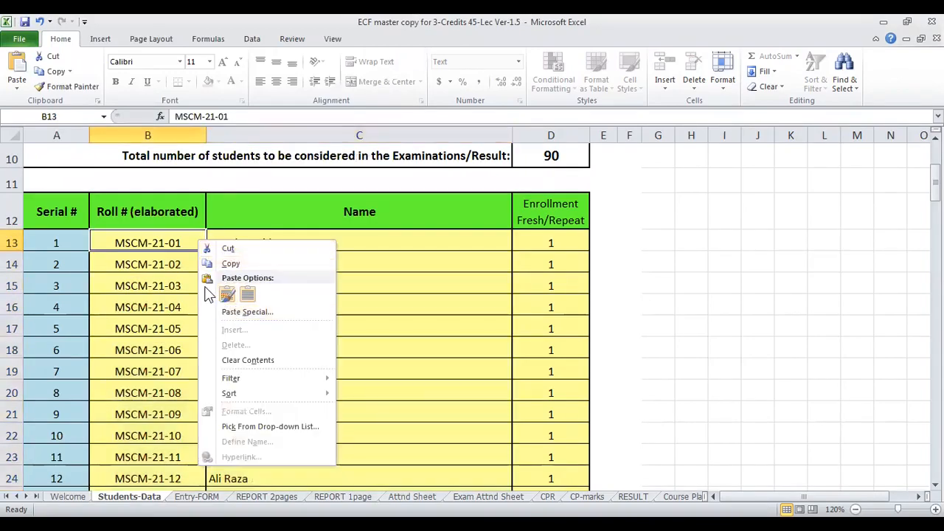
{"action": "left_click", "coordinate": [227, 294]}
{"action": "left_click", "coordinate": [175, 249]}
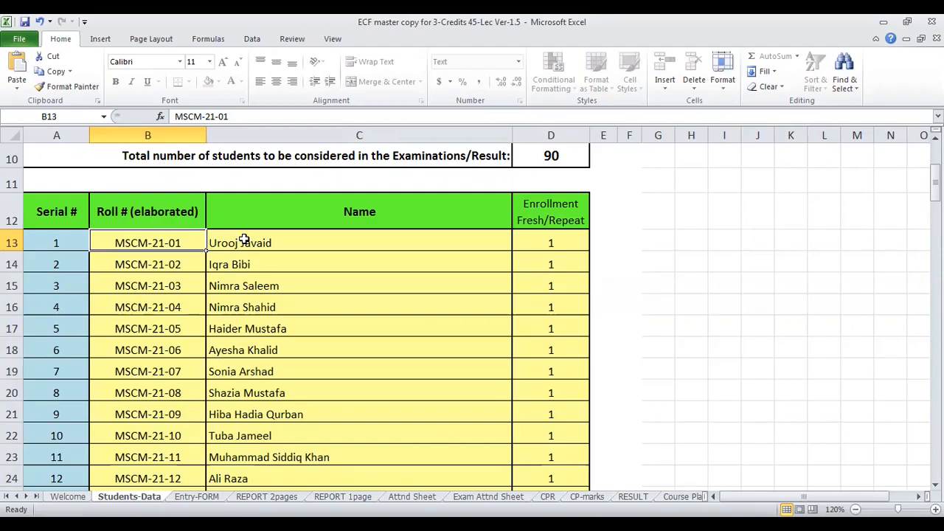
- Clear the leftover sample roll numbers, names and enrollment values from serial 72 downward in the Students-Data table
{"action": "left_click", "coordinate": [240, 290]}
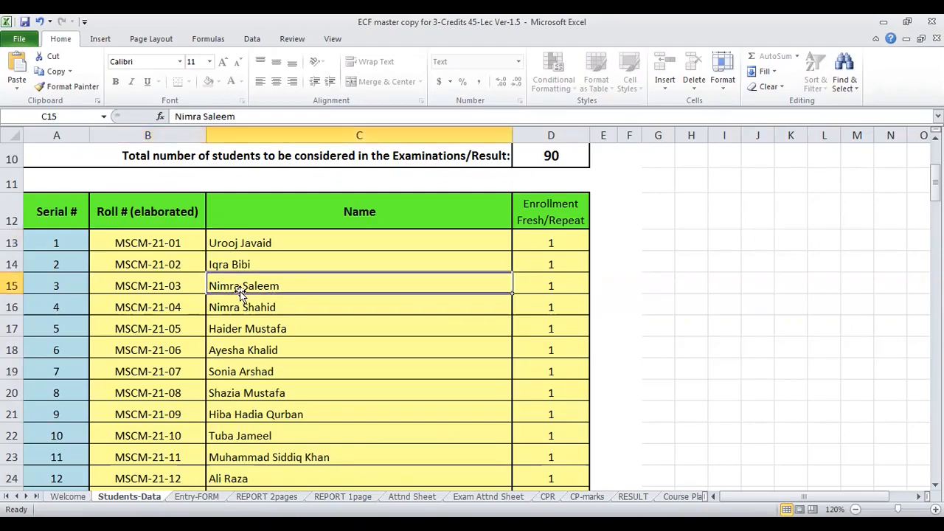
{"action": "scroll", "coordinate": [241, 286], "scroll_direction": "down", "scroll_amount": 14}
{"action": "scroll", "coordinate": [242, 284], "scroll_direction": "down", "scroll_amount": 11}
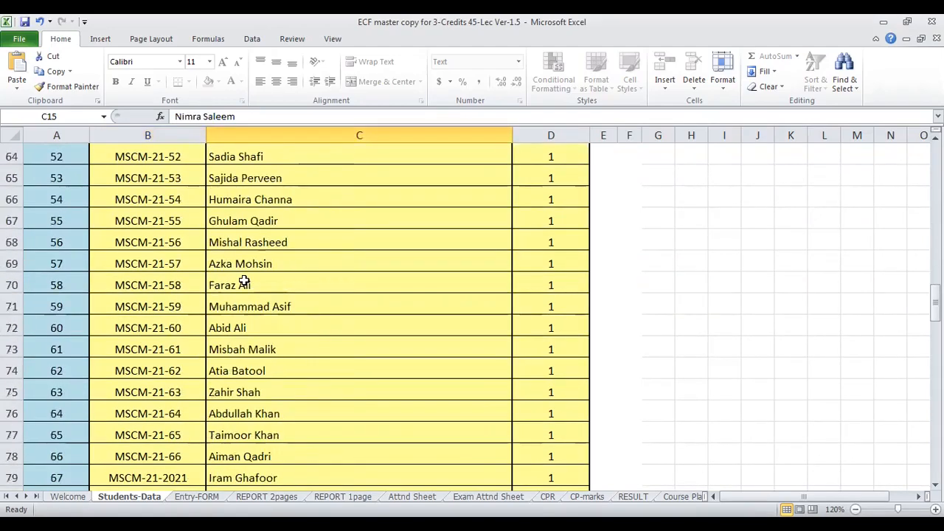
{"action": "scroll", "coordinate": [242, 281], "scroll_direction": "up", "scroll_amount": 2}
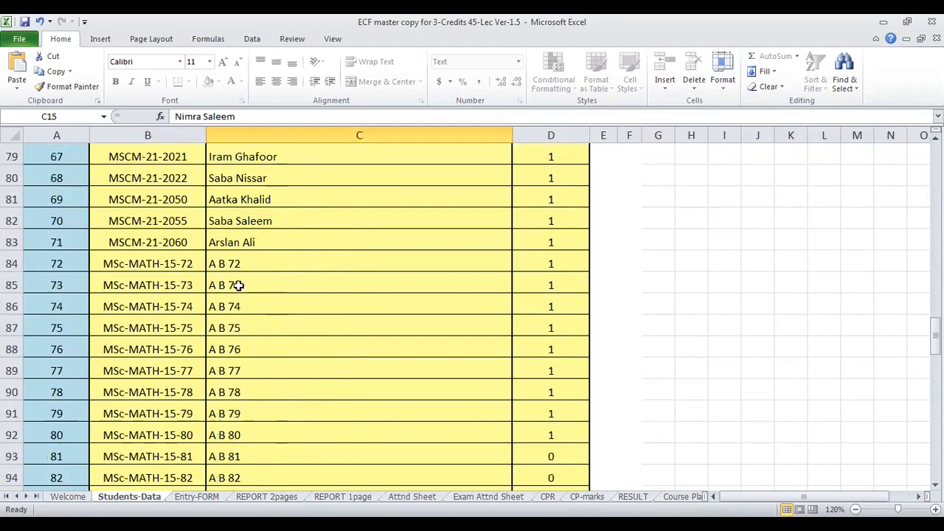
{"action": "left_click", "coordinate": [106, 264]}
{"action": "key", "text": "shift+Right"}
{"action": "key", "text": "shift+Right"}
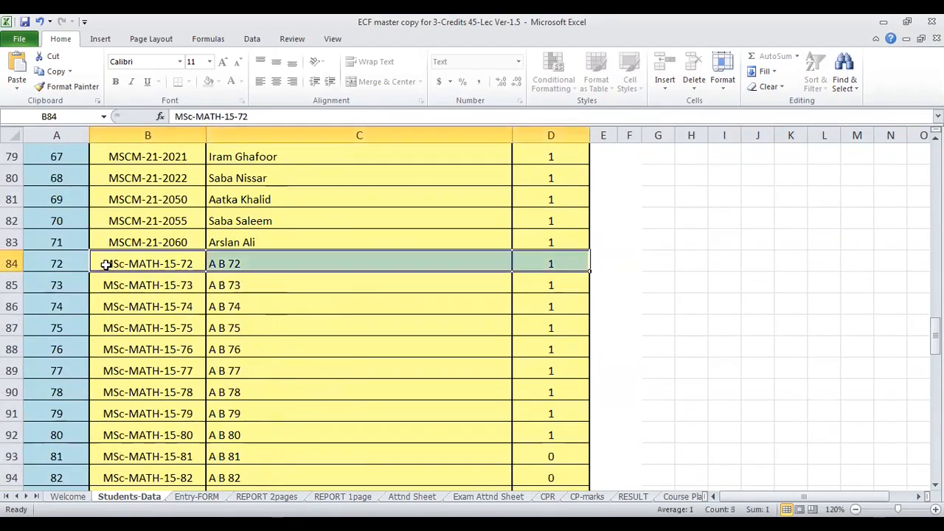
{"action": "key", "text": "shift+Down"}
{"action": "key", "text": "shift+Down"}
{"action": "key", "text": "shift+Down"}
{"action": "key", "text": "shift+Down"}
{"action": "key", "text": "shift+Down"}
{"action": "key", "text": "shift+Down"}
{"action": "key", "text": "shift+Down"}
{"action": "key", "text": "shift+Down"}
{"action": "key", "text": "shift+Down"}
{"action": "key", "text": "shift+Down"}
{"action": "key", "text": "shift+Down"}
{"action": "key", "text": "shift+Down"}
{"action": "key", "text": "shift+Down"}
{"action": "key", "text": "shift+Down"}
{"action": "key", "text": "shift+Down"}
{"action": "key", "text": "shift+Down"}
{"action": "key", "text": "shift+Down"}
{"action": "key", "text": "shift+Down"}
{"action": "key", "text": "shift+Down"}
{"action": "key", "text": "shift+Down"}
{"action": "key", "text": "shift+Down"}
{"action": "key", "text": "shift+Down"}
{"action": "key", "text": "shift+Down"}
{"action": "key", "text": "Delete"}
- Try entering the repeater enrollment value 0 for serial 72, the first empty row of the student table
{"action": "scroll", "coordinate": [111, 264], "scroll_direction": "up", "scroll_amount": 10}
{"action": "scroll", "coordinate": [582, 272], "scroll_direction": "up", "scroll_amount": 17}
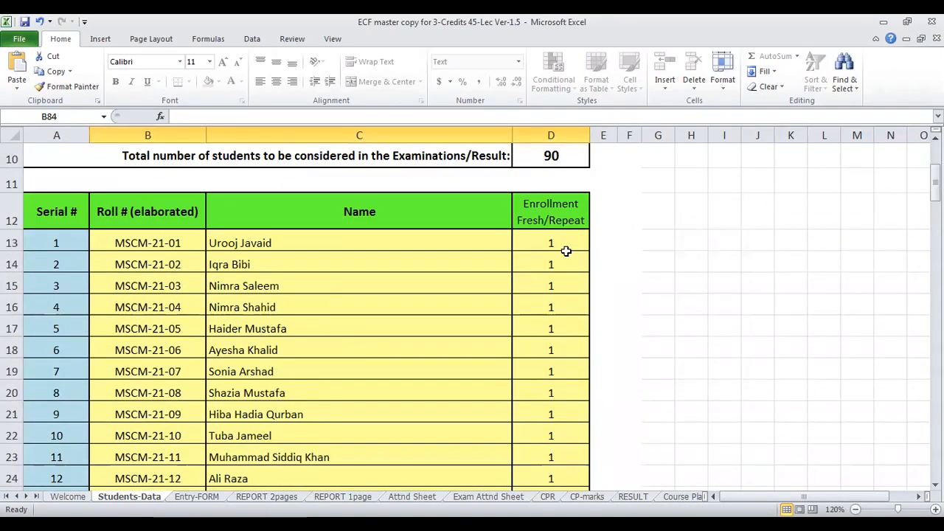
{"action": "scroll", "coordinate": [564, 244], "scroll_direction": "down", "scroll_amount": 19}
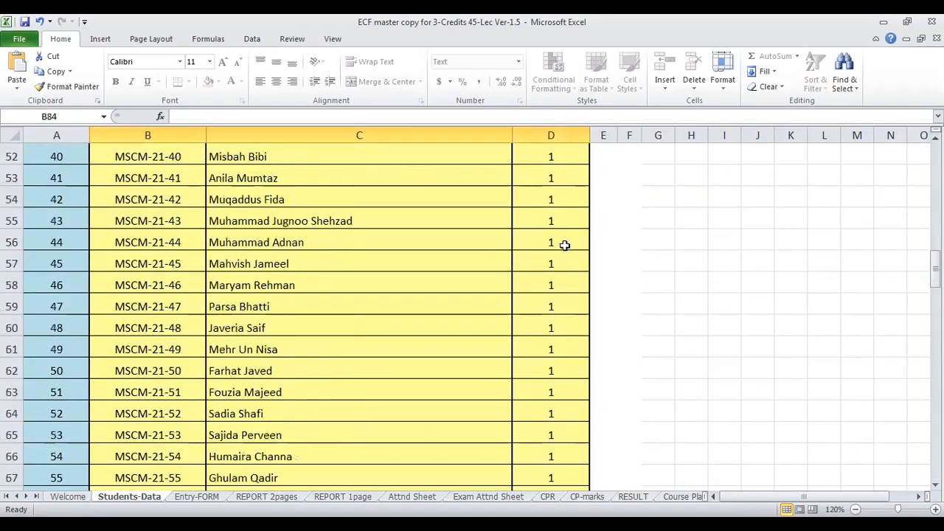
{"action": "left_click", "coordinate": [538, 265]}
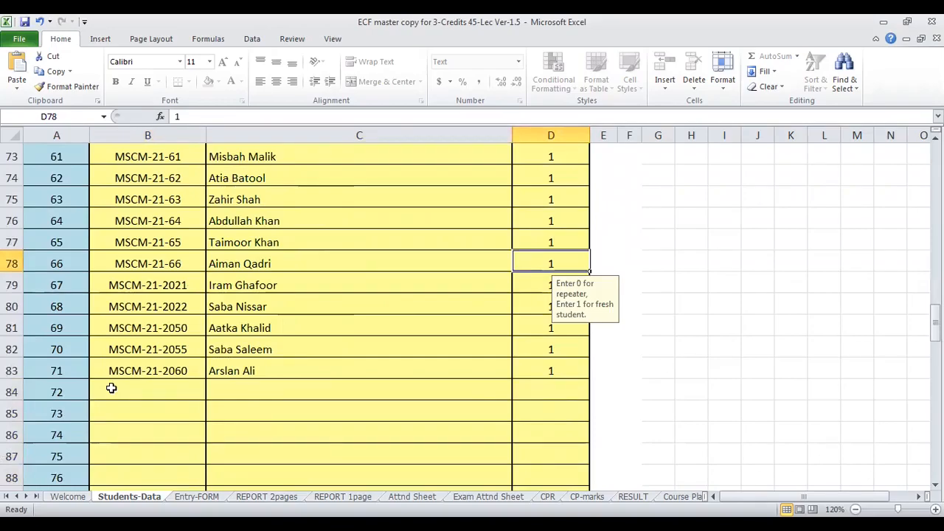
{"action": "left_click", "coordinate": [334, 403]}
{"action": "left_click", "coordinate": [129, 384]}
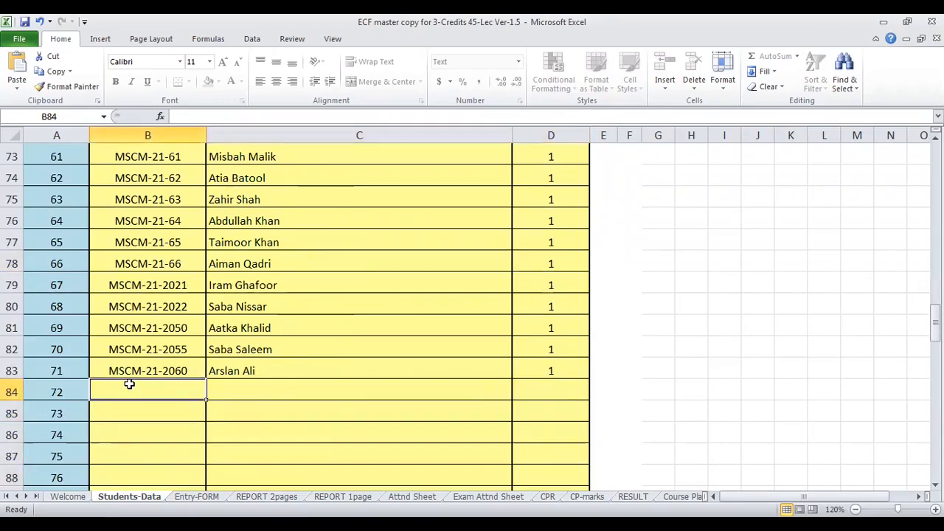
{"action": "left_click", "coordinate": [273, 389]}
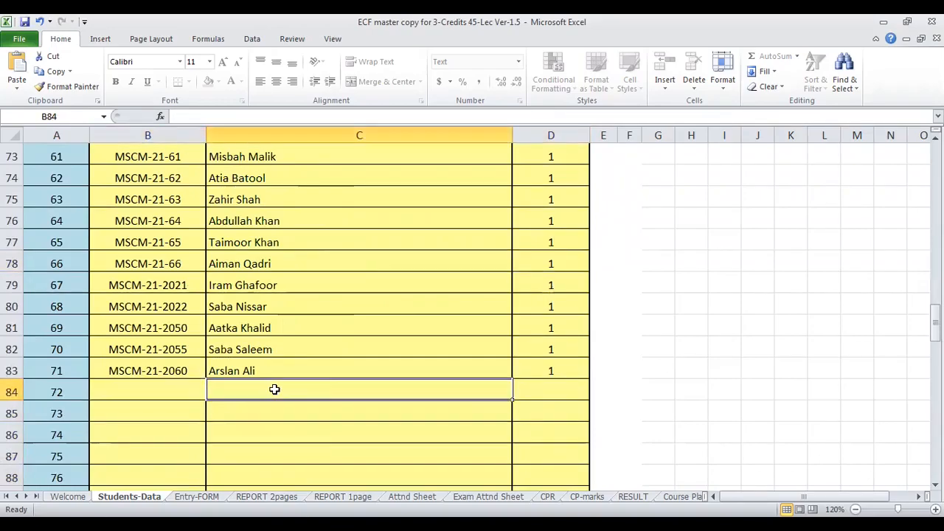
{"action": "left_click", "coordinate": [564, 390]}
{"action": "type", "text": "0"}
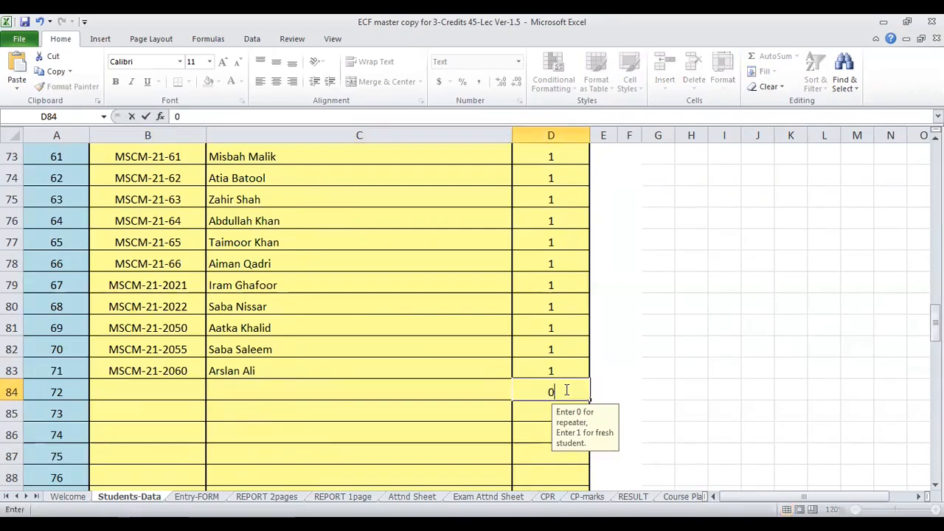
{"action": "key", "text": "BackSpace"}
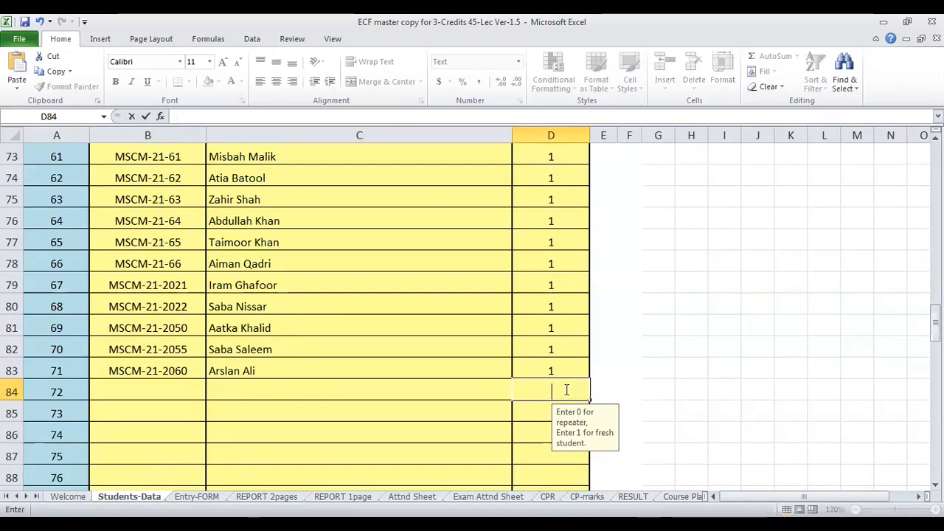
{"action": "left_click", "coordinate": [440, 407]}
- Clear the enrollment values in the unused Students-Data rows from serial 72 downward
{"action": "scroll", "coordinate": [533, 359], "scroll_direction": "up", "scroll_amount": 2}
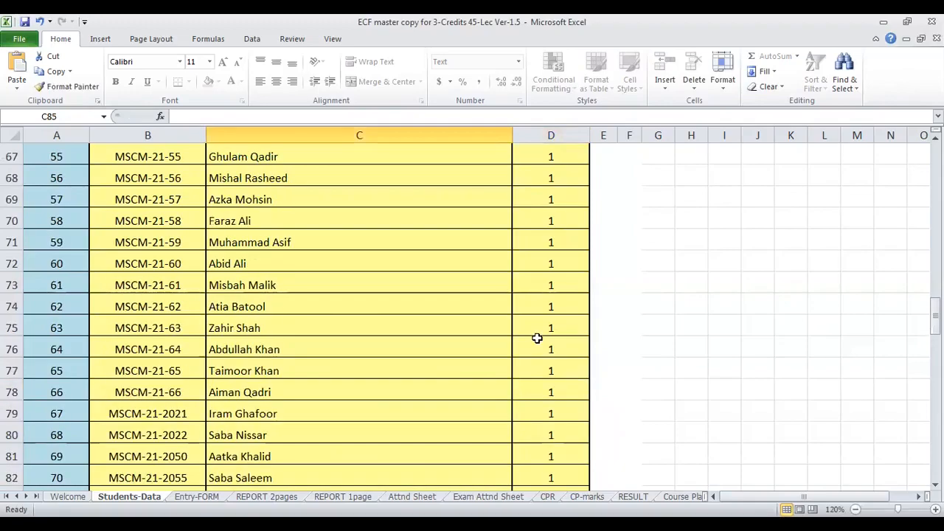
{"action": "scroll", "coordinate": [550, 280], "scroll_direction": "up", "scroll_amount": 15}
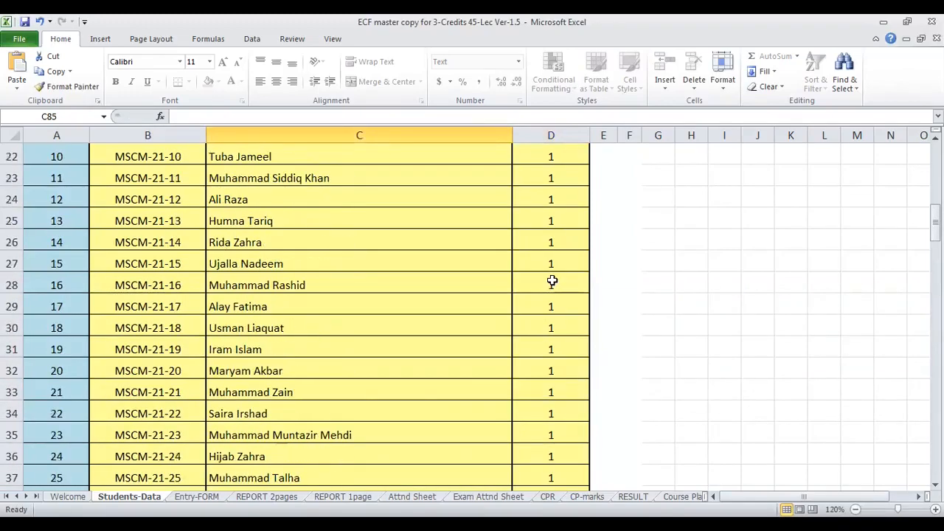
{"action": "scroll", "coordinate": [551, 281], "scroll_direction": "down", "scroll_amount": 20}
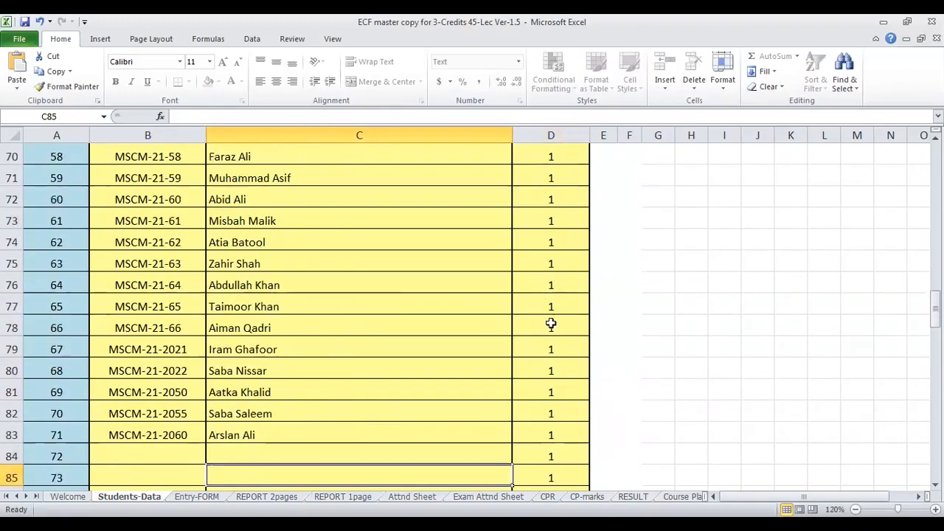
{"action": "left_click", "coordinate": [546, 189]}
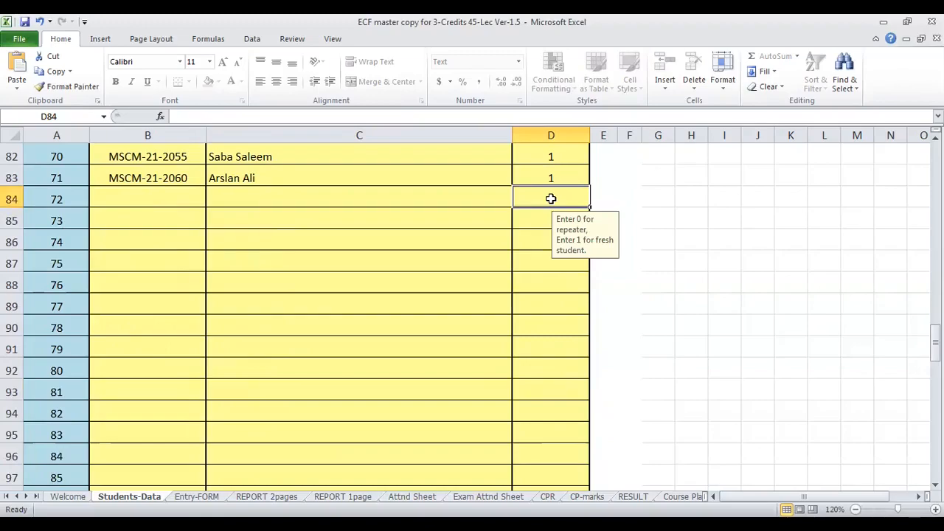
{"action": "scroll", "coordinate": [517, 238], "scroll_direction": "up", "scroll_amount": 8}
{"action": "scroll", "coordinate": [317, 343], "scroll_direction": "down", "scroll_amount": 5}
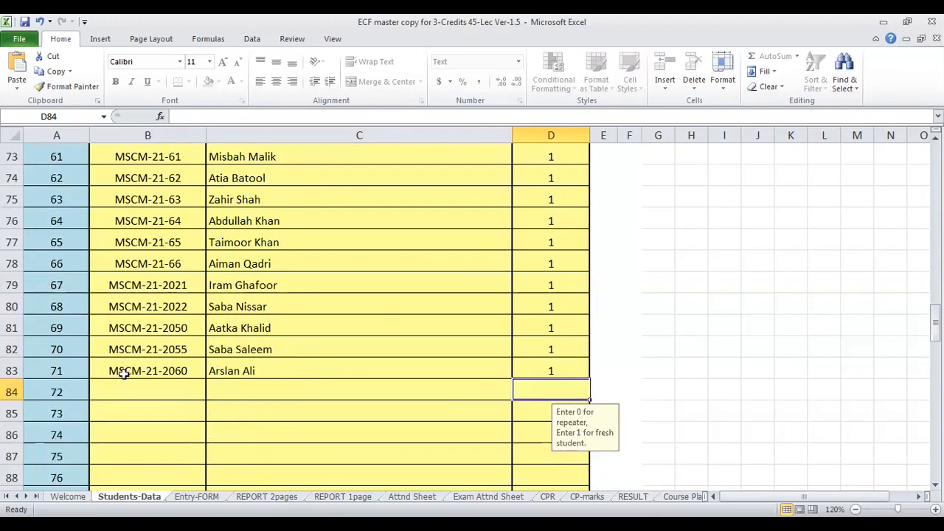
- Set the enrollment counts above the Students-Data table to 71 fresh students and 0 repeaters
{"action": "scroll", "coordinate": [508, 313], "scroll_direction": "up", "scroll_amount": 20}
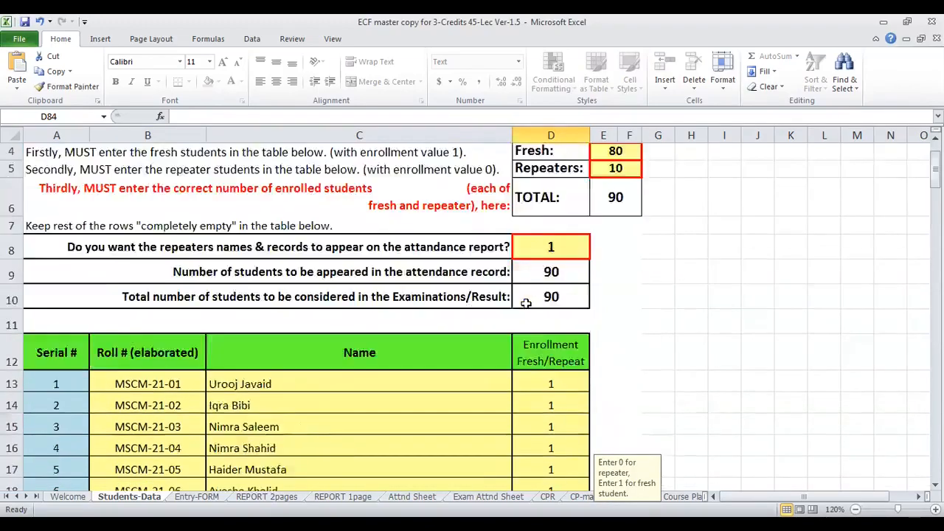
{"action": "scroll", "coordinate": [526, 303], "scroll_direction": "up", "scroll_amount": 1}
{"action": "left_click", "coordinate": [620, 235]}
{"action": "type", "text": "7"}
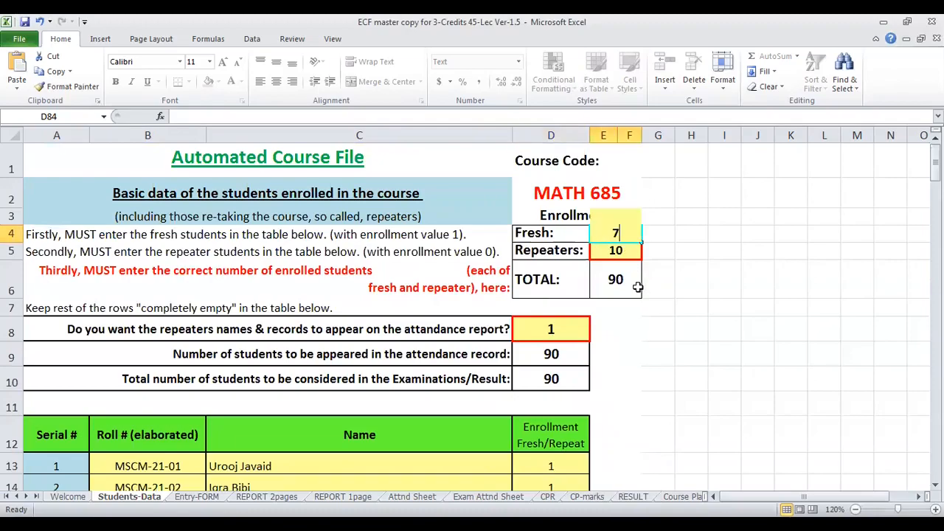
{"action": "type", "text": "1"}
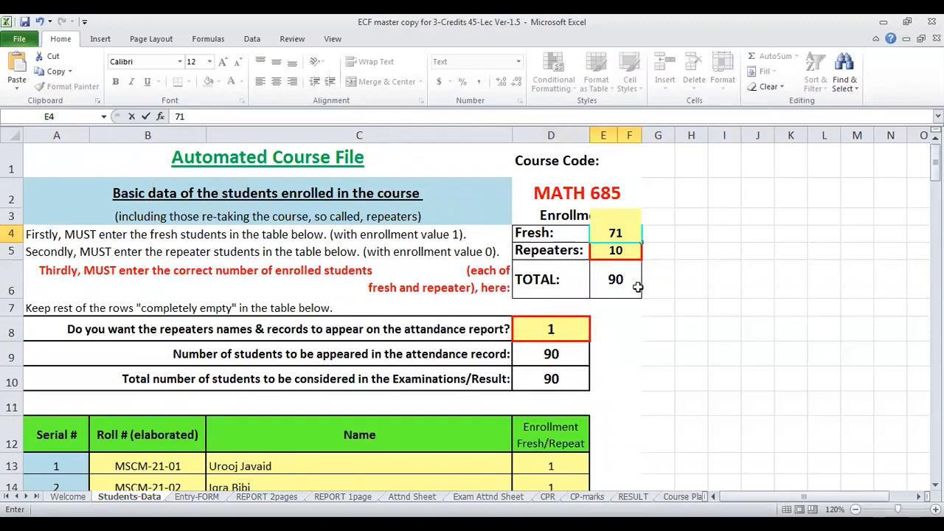
{"action": "key", "text": "Return"}
{"action": "type", "text": "0"}
{"action": "key", "text": "Return"}
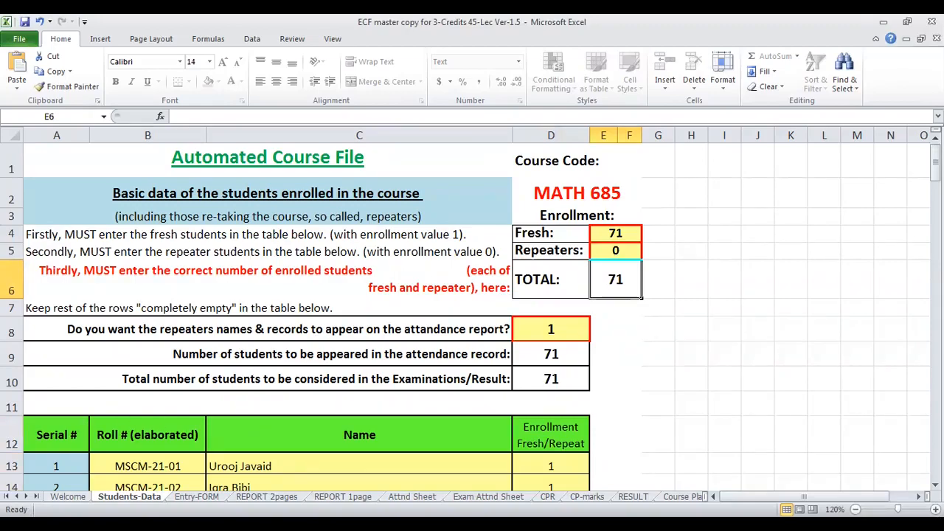
- Check the No. of Students Enrolled field on the Welcome sheet against its source total in Students-Data
{"action": "left_click", "coordinate": [67, 496]}
{"action": "left_click", "coordinate": [718, 303]}
{"action": "left_click", "coordinate": [791, 240]}
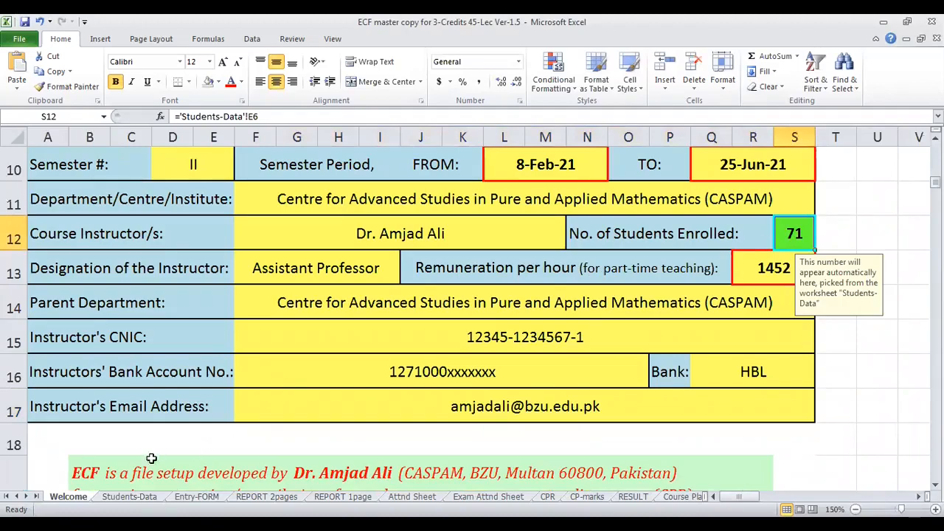
{"action": "key", "text": "ctrl+bracketleft"}
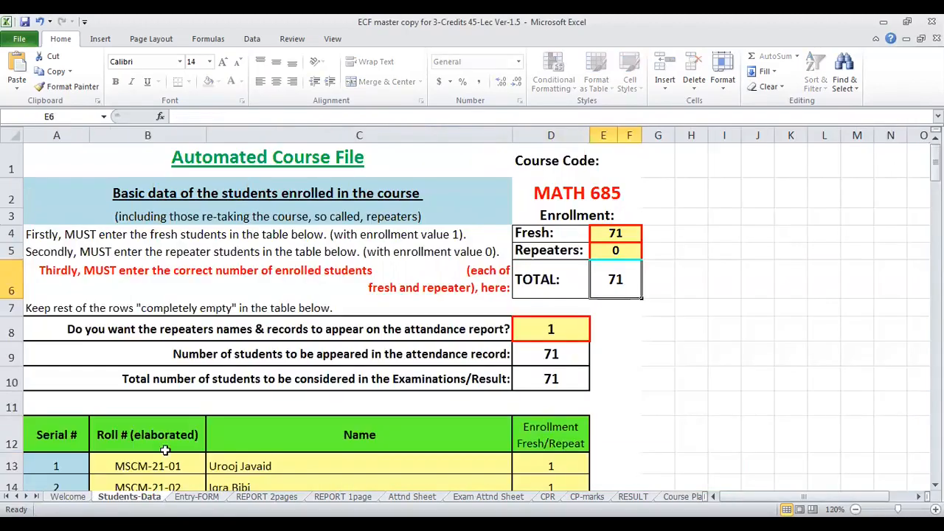
{"action": "scroll", "coordinate": [328, 284], "scroll_direction": "down", "scroll_amount": 3}
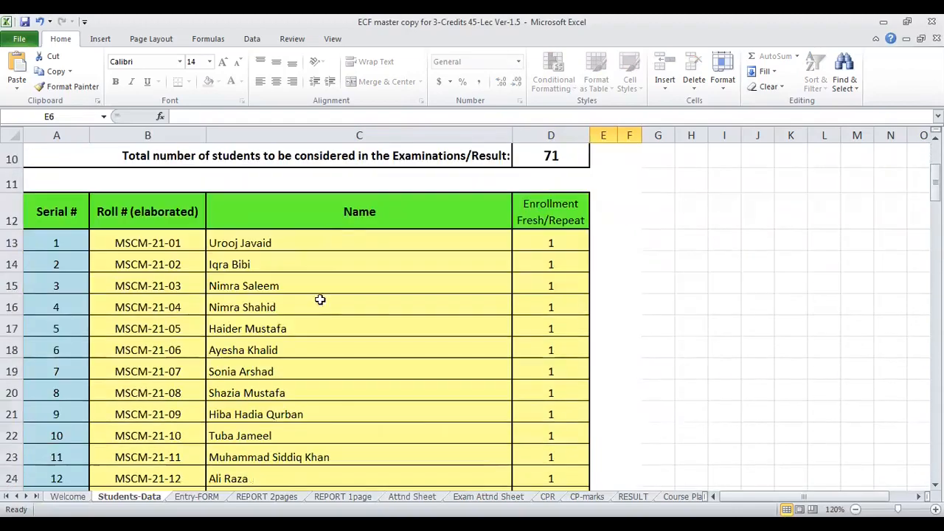
- Examine the lecture date cells and absence entry cells of the attendance record form on the Entry-FORM sheet
{"action": "key", "text": "ctrl+Page_Down"}
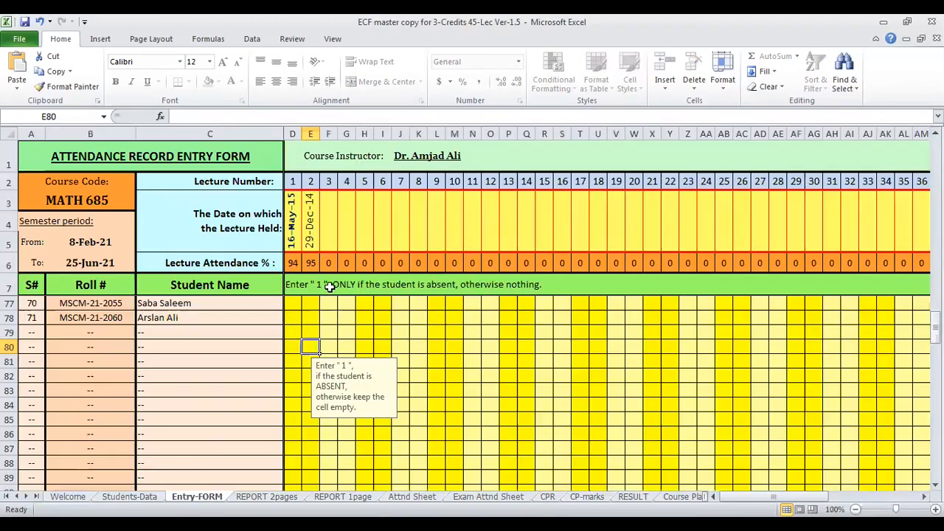
{"action": "left_click", "coordinate": [360, 241]}
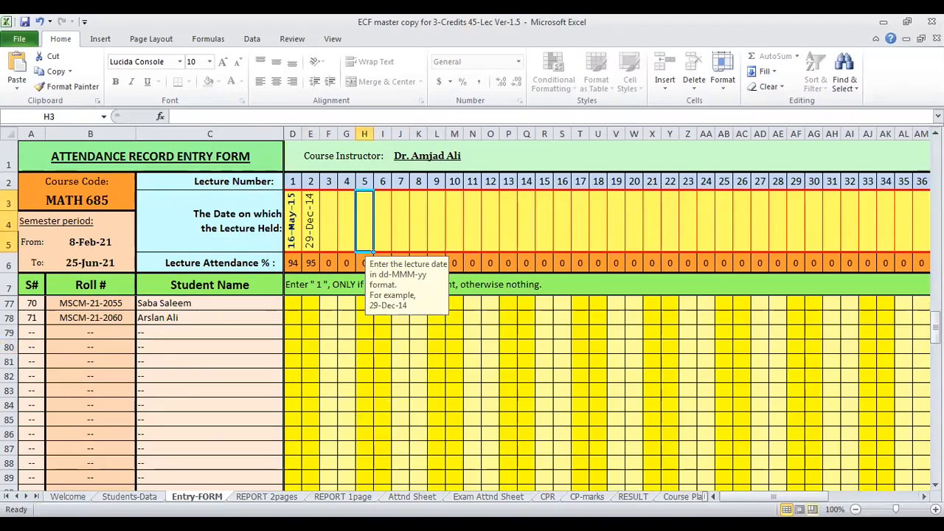
{"action": "mouse_move", "coordinate": [772, 497]}
{"action": "left_mouse_down"}
{"action": "mouse_move", "coordinate": [842, 497]}
{"action": "mouse_move", "coordinate": [774, 497]}
{"action": "left_mouse_up"}
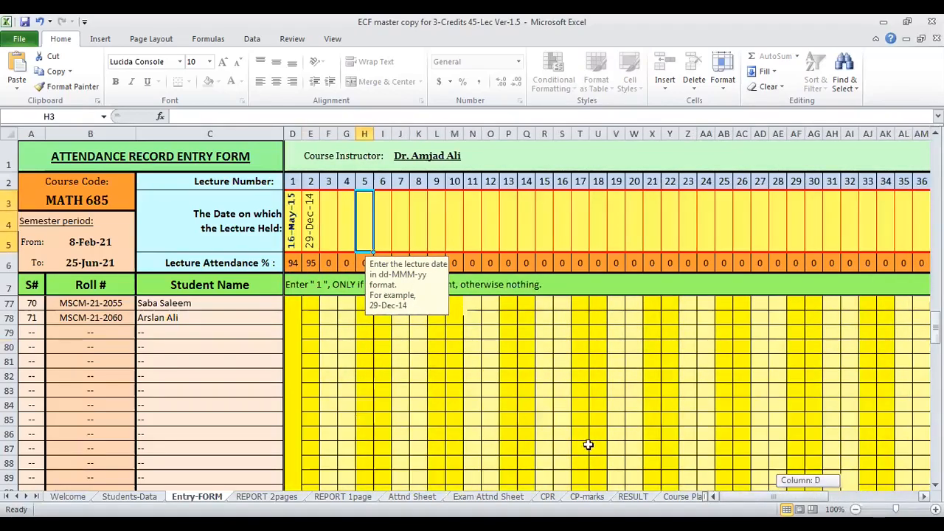
{"action": "left_click", "coordinate": [293, 224]}
{"action": "left_click", "coordinate": [327, 222]}
{"action": "left_click", "coordinate": [376, 222]}
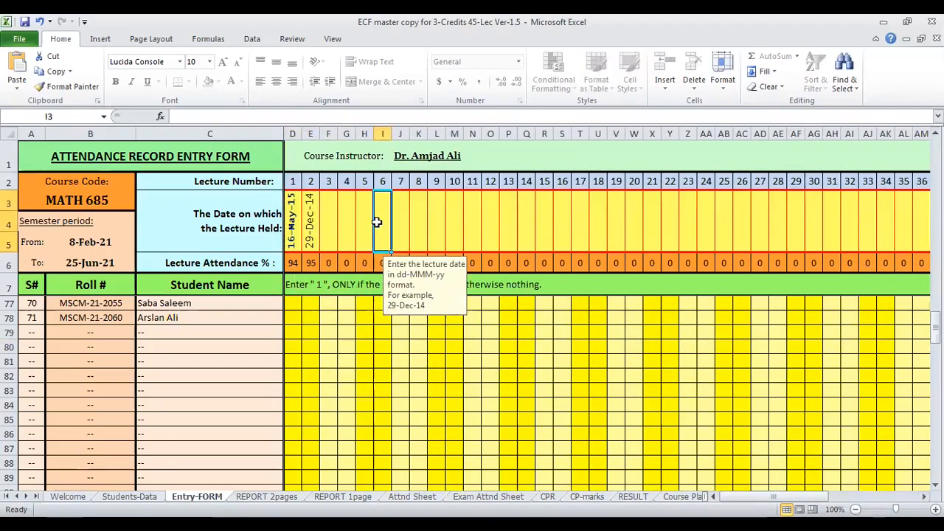
{"action": "mouse_move", "coordinate": [734, 497]}
{"action": "left_mouse_down"}
{"action": "mouse_move", "coordinate": [815, 497]}
{"action": "mouse_move", "coordinate": [737, 497]}
{"action": "left_mouse_up"}
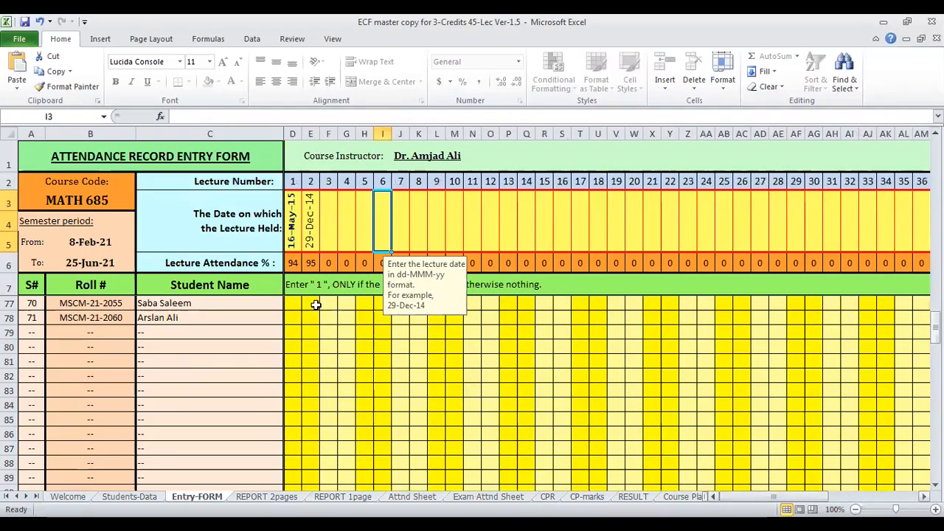
{"action": "left_click", "coordinate": [313, 313]}
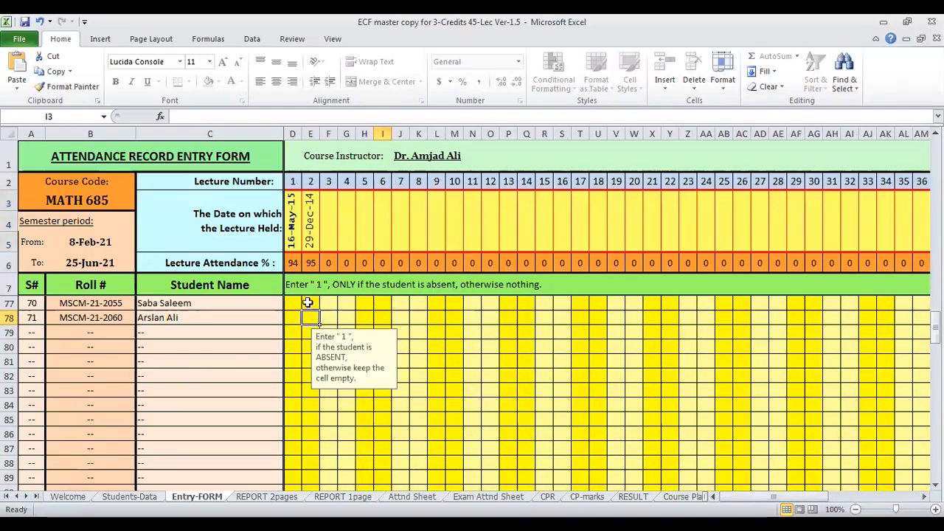
{"action": "left_click", "coordinate": [290, 229]}
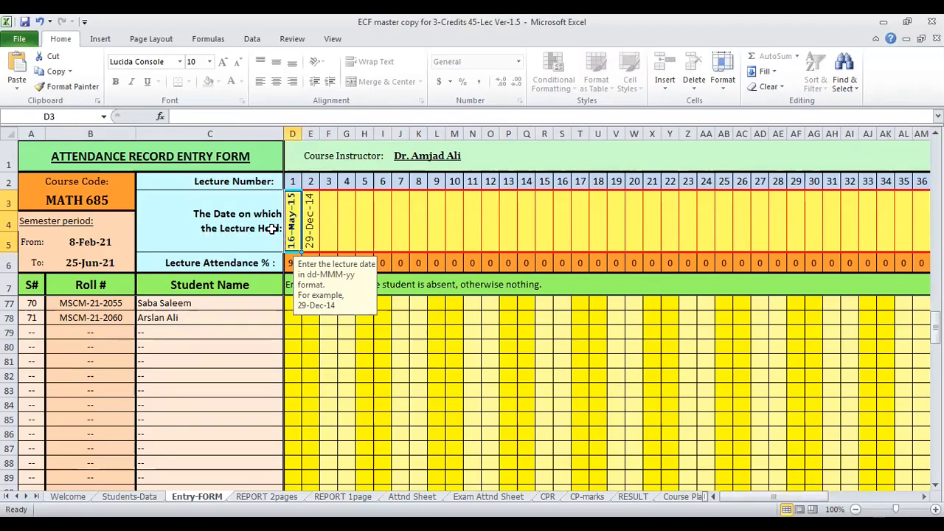
- Enter 25-Mar-21 as the date of lecture 3 in the attendance record entry form
{"action": "left_click", "coordinate": [325, 211]}
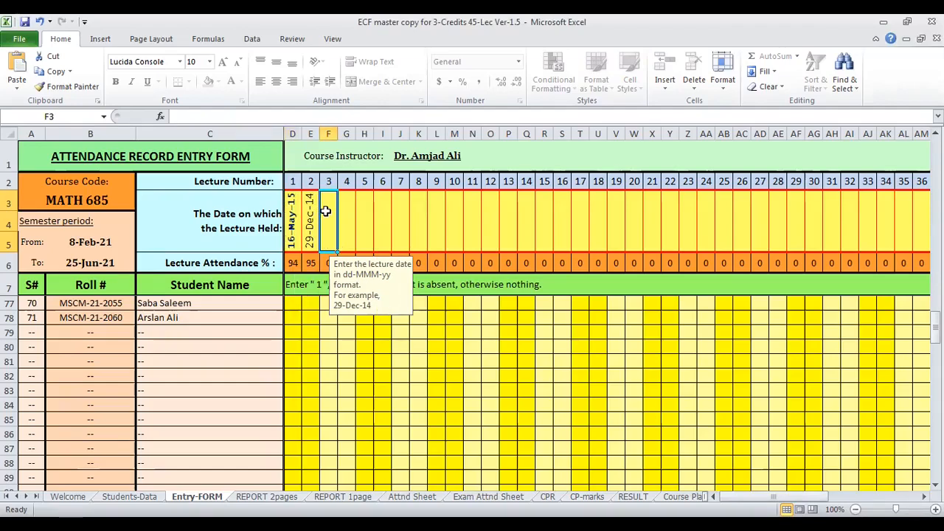
{"action": "double_click", "coordinate": [333, 207]}
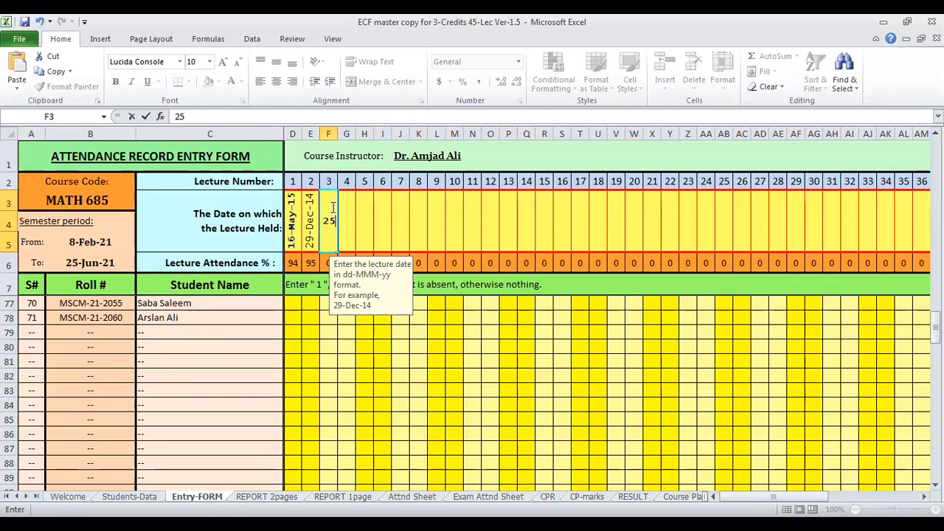
{"action": "type", "text": "-Mar-21"}
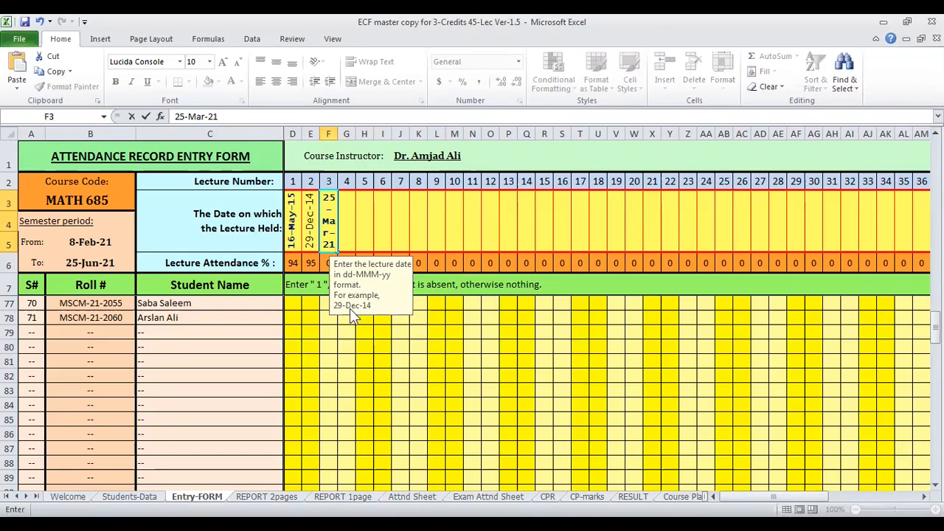
{"action": "key", "text": "Return"}
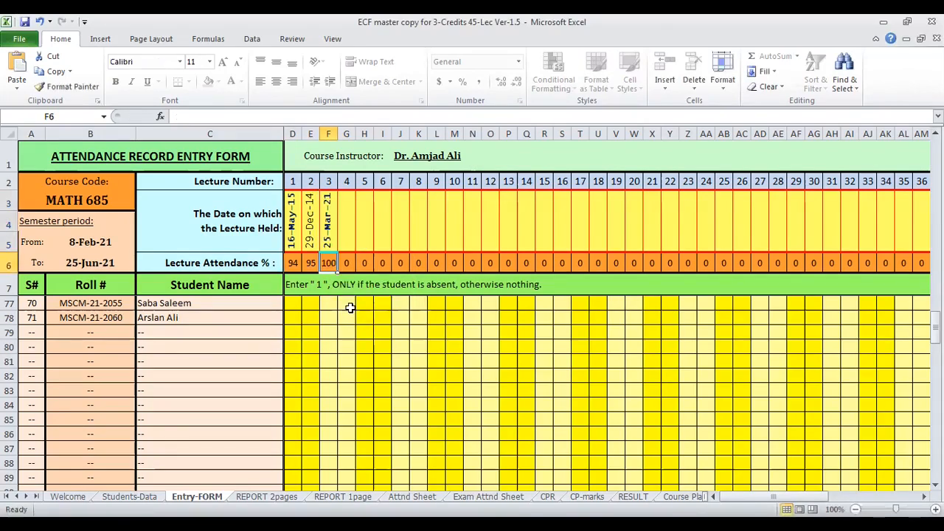
- Examine the date cells for lecture 3 and the lectures after it
{"action": "left_click", "coordinate": [330, 224]}
{"action": "left_click", "coordinate": [345, 219]}
{"action": "left_click", "coordinate": [425, 219]}
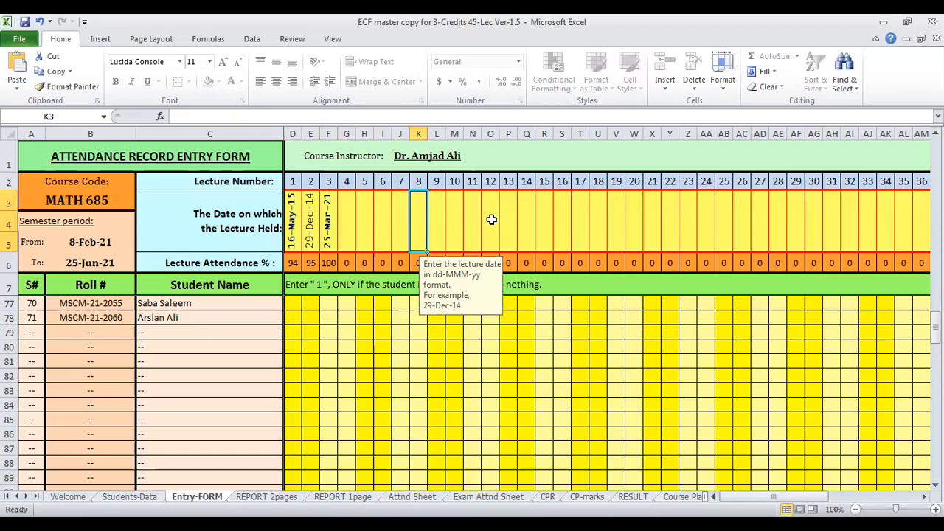
{"action": "left_click", "coordinate": [360, 230]}
{"action": "left_click", "coordinate": [442, 230]}
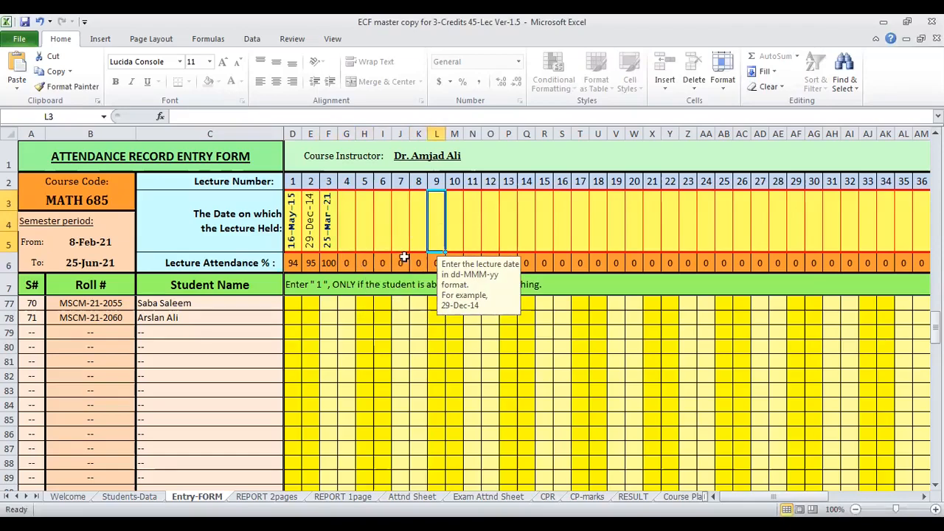
- Review the roll numbers, student names and attendance grid in Entry-FORM, comparing the list with Students-Data
{"action": "scroll", "coordinate": [328, 326], "scroll_direction": "up", "scroll_amount": 6}
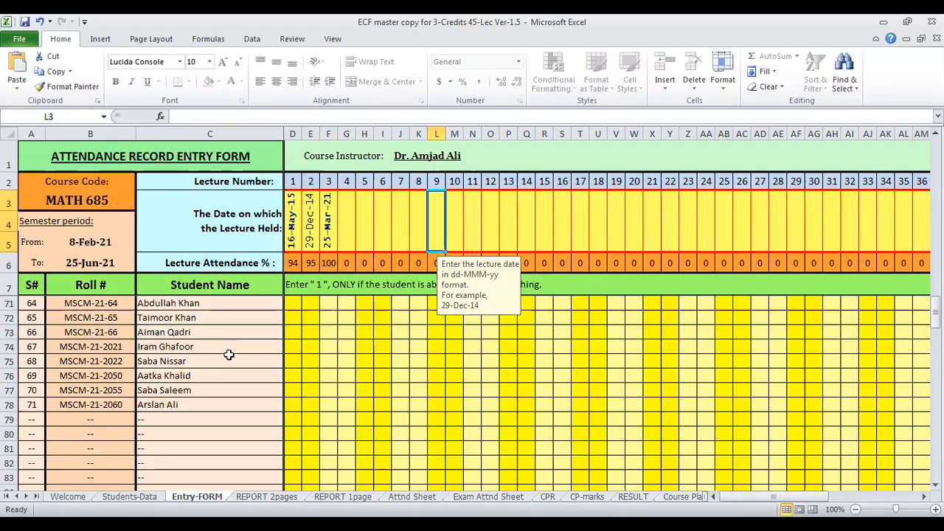
{"action": "scroll", "coordinate": [231, 355], "scroll_direction": "up", "scroll_amount": 17}
{"action": "scroll", "coordinate": [232, 355], "scroll_direction": "down", "scroll_amount": 12}
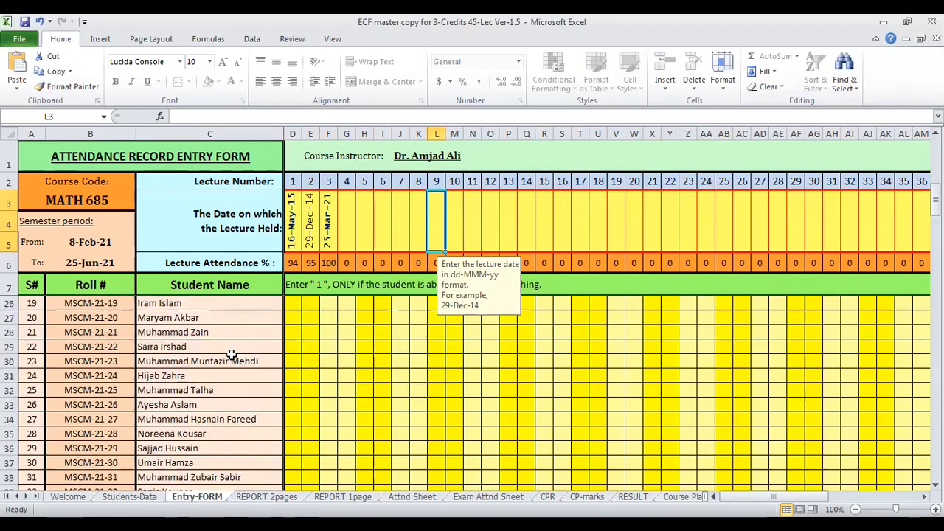
{"action": "scroll", "coordinate": [232, 354], "scroll_direction": "up", "scroll_amount": 12}
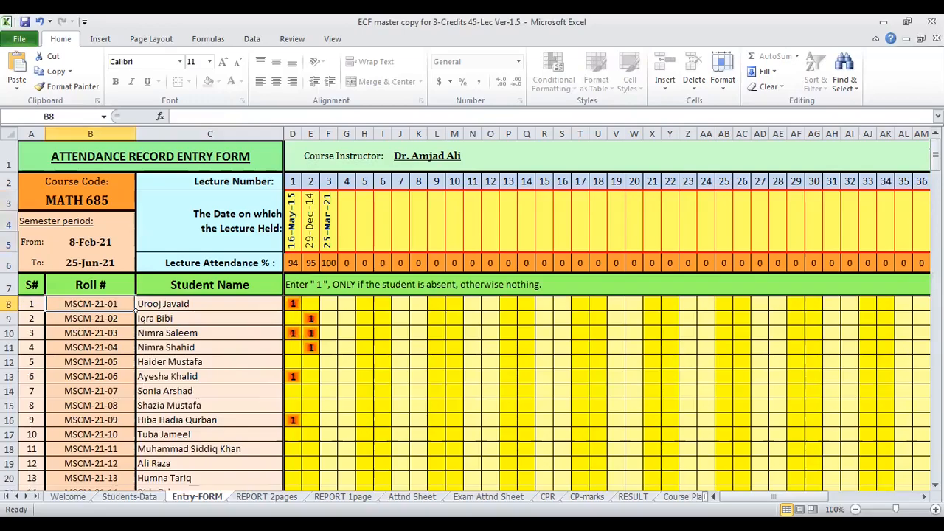
{"action": "left_click", "coordinate": [129, 496]}
{"action": "left_click", "coordinate": [197, 496]}
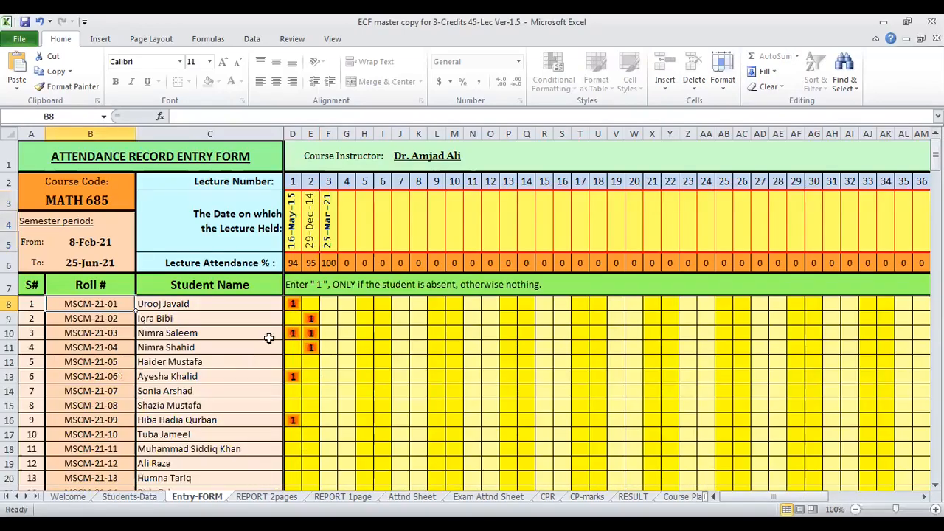
{"action": "left_click", "coordinate": [194, 332]}
{"action": "left_click", "coordinate": [362, 304]}
{"action": "left_click", "coordinate": [330, 404]}
{"action": "left_click", "coordinate": [539, 378]}
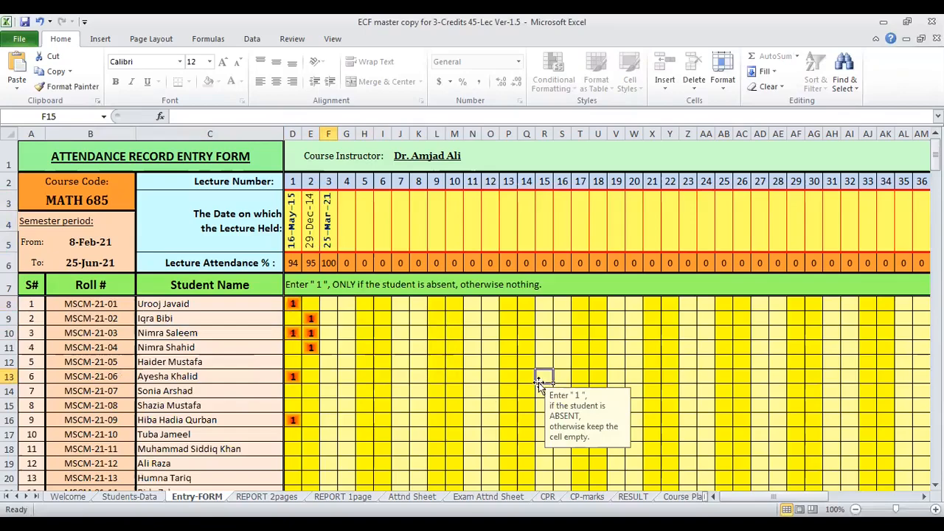
- Mark the students with serial numbers 2 and 13 absent for lecture 3 by entering 1 in their attendance cells
{"action": "left_click", "coordinate": [325, 240]}
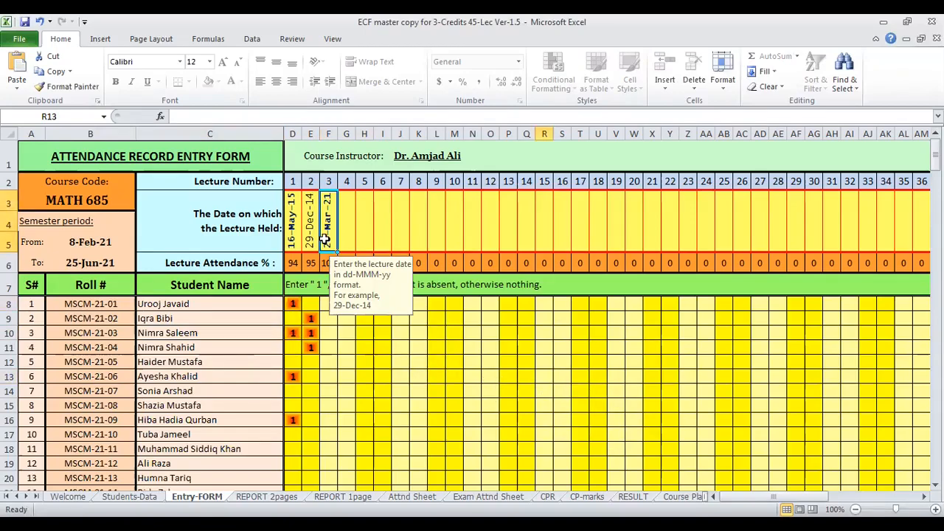
{"action": "left_click", "coordinate": [104, 322]}
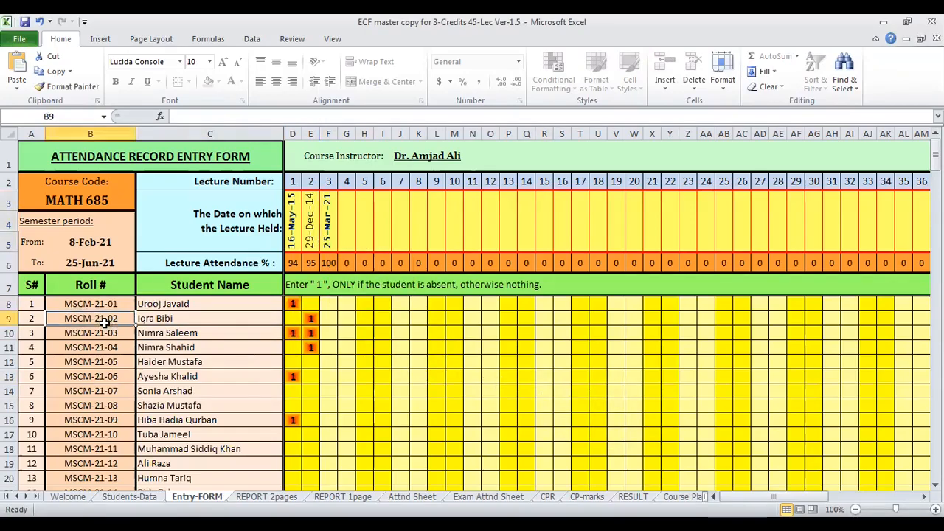
{"action": "left_click", "coordinate": [327, 317]}
{"action": "type", "text": "1"}
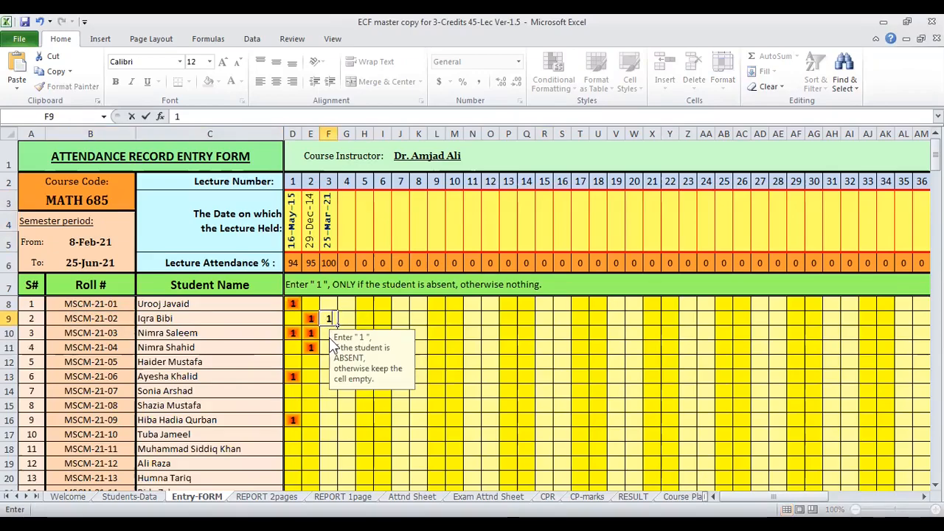
{"action": "left_click", "coordinate": [327, 356]}
{"action": "scroll", "coordinate": [327, 356], "scroll_direction": "down", "scroll_amount": 3}
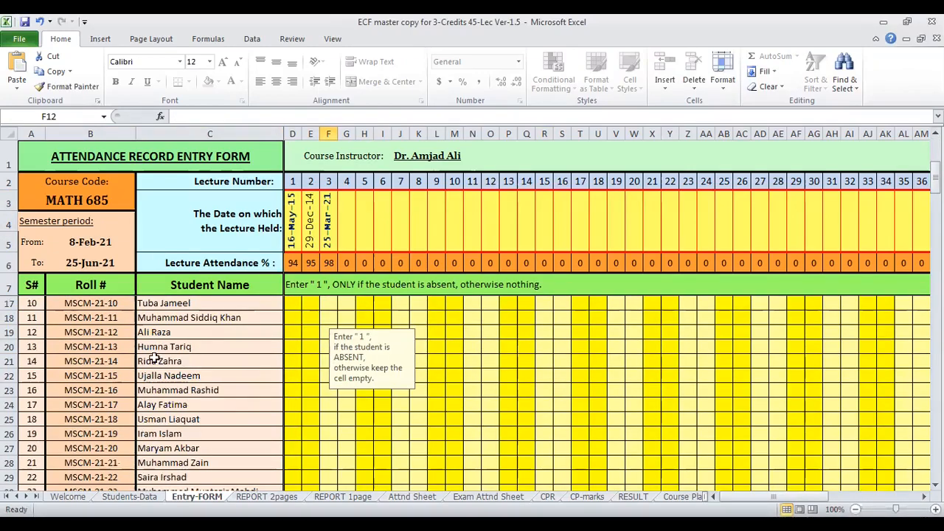
{"action": "left_click", "coordinate": [324, 347]}
{"action": "type", "text": "1"}
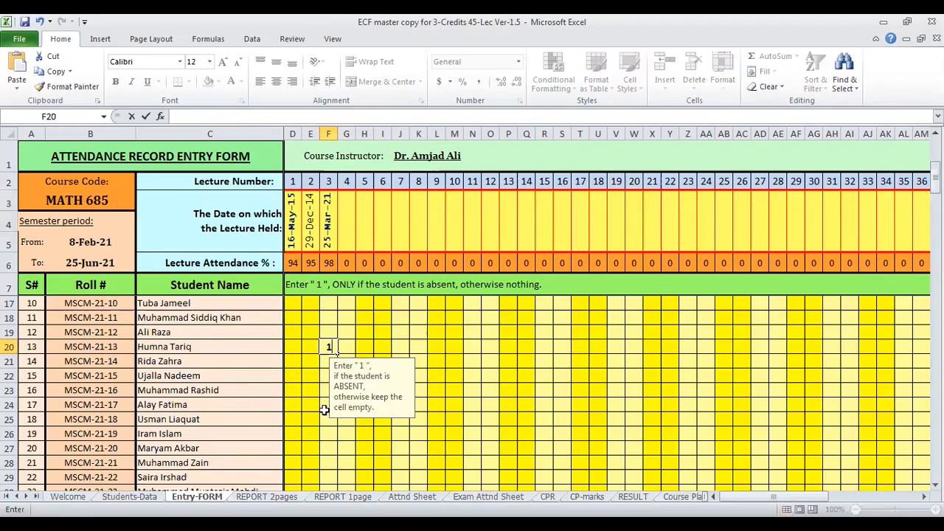
{"action": "scroll", "coordinate": [324, 347], "scroll_direction": "down", "scroll_amount": 3}
{"action": "left_click", "coordinate": [327, 404]}
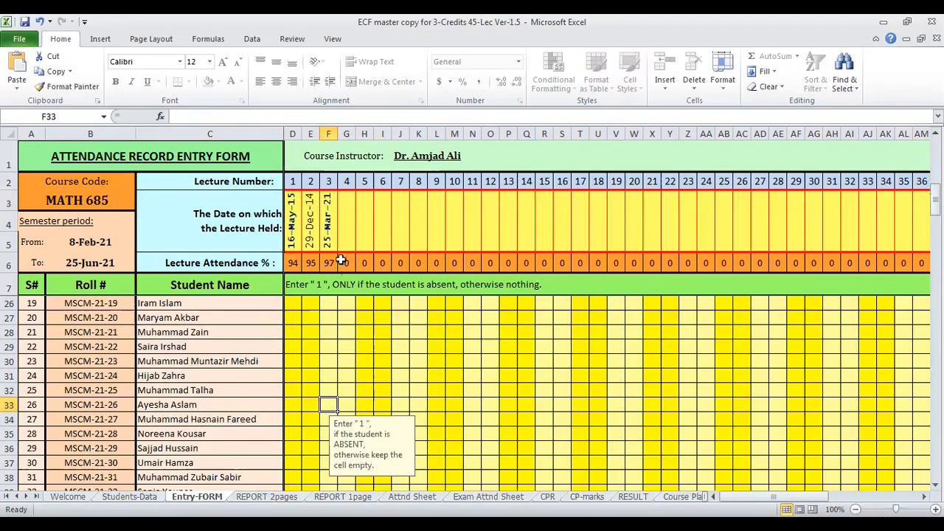
- Enter 1 for lecture 3 against the students with serial numbers 35, 42 and 44 to record their absence
{"action": "scroll", "coordinate": [339, 310], "scroll_direction": "down", "scroll_amount": 3}
{"action": "left_click", "coordinate": [328, 405]}
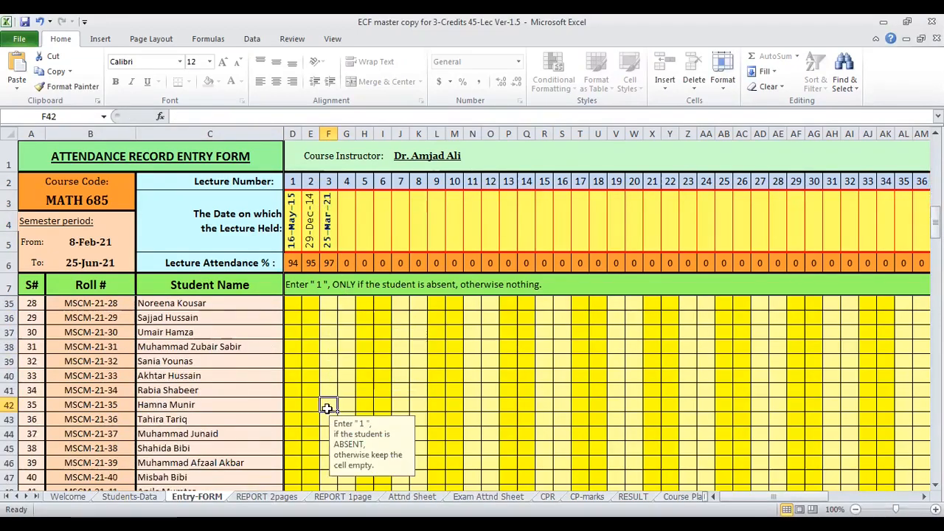
{"action": "type", "text": "1"}
{"action": "left_click", "coordinate": [326, 424]}
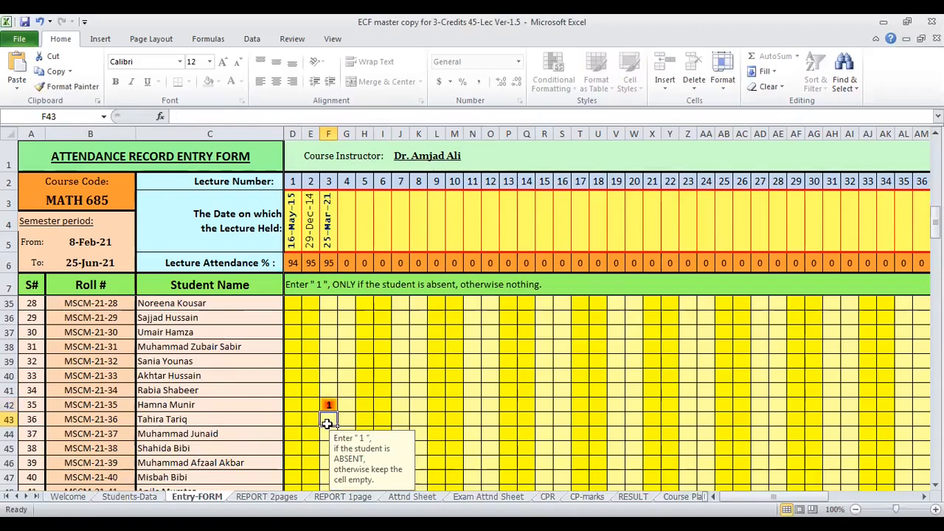
{"action": "scroll", "coordinate": [327, 424], "scroll_direction": "down", "scroll_amount": 2}
{"action": "left_click", "coordinate": [328, 416]}
{"action": "type", "text": "1"}
{"action": "scroll", "coordinate": [328, 417], "scroll_direction": "down", "scroll_amount": 2}
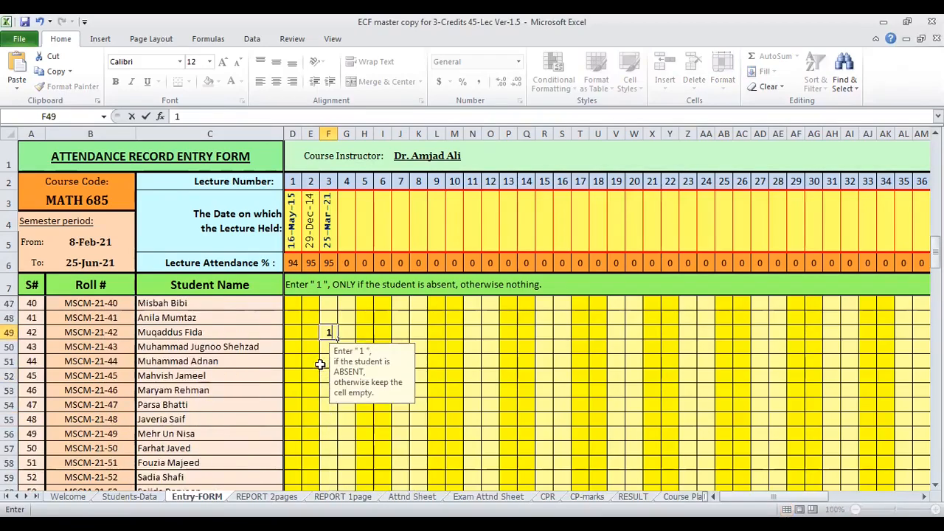
{"action": "left_click", "coordinate": [329, 361]}
{"action": "type", "text": "1"}
{"action": "left_click", "coordinate": [436, 360]}
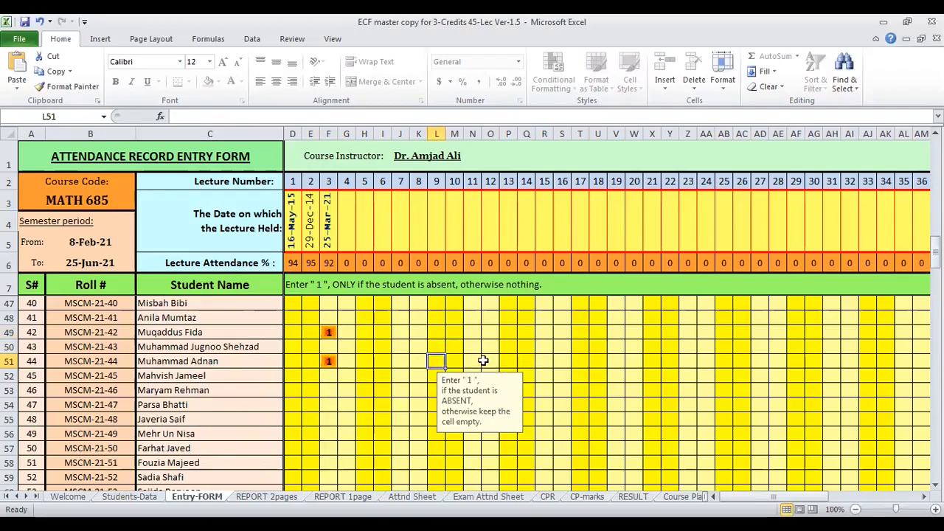
- Check lecture 3's attendance percentage, the number of lectures held, and each student's attended lectures and attendance percentage
{"action": "left_click", "coordinate": [326, 262]}
{"action": "scroll", "coordinate": [401, 342], "scroll_direction": "up", "scroll_amount": 13}
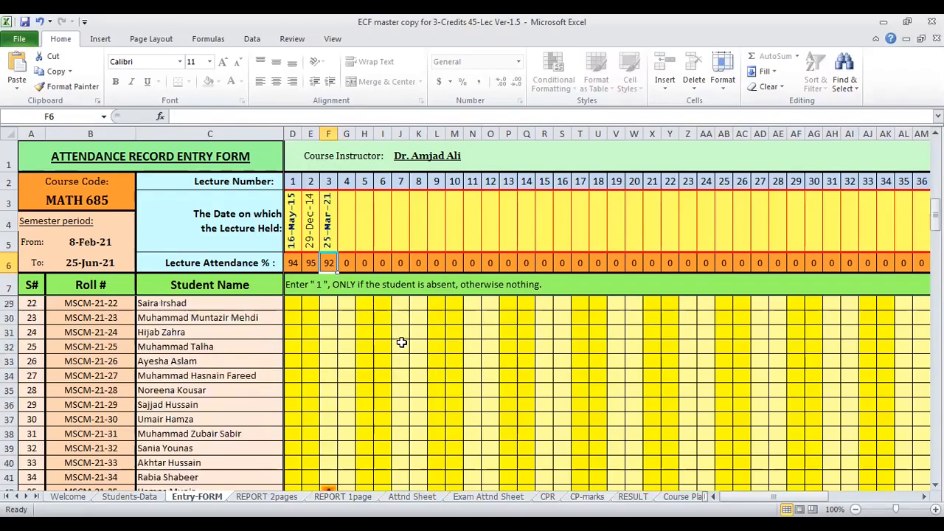
{"action": "left_click_drag", "start_coordinate": [824, 496], "coordinate": [746, 494]}
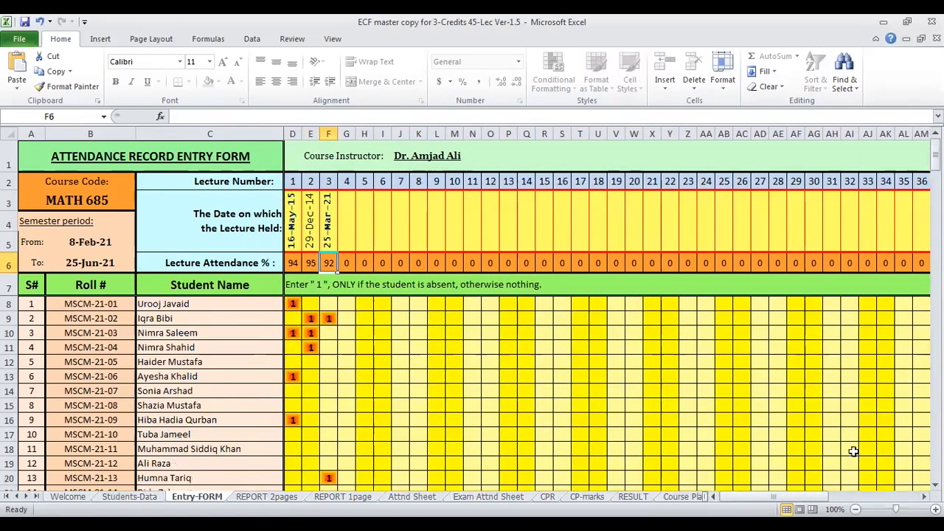
{"action": "left_click_drag", "start_coordinate": [820, 496], "coordinate": [898, 496]}
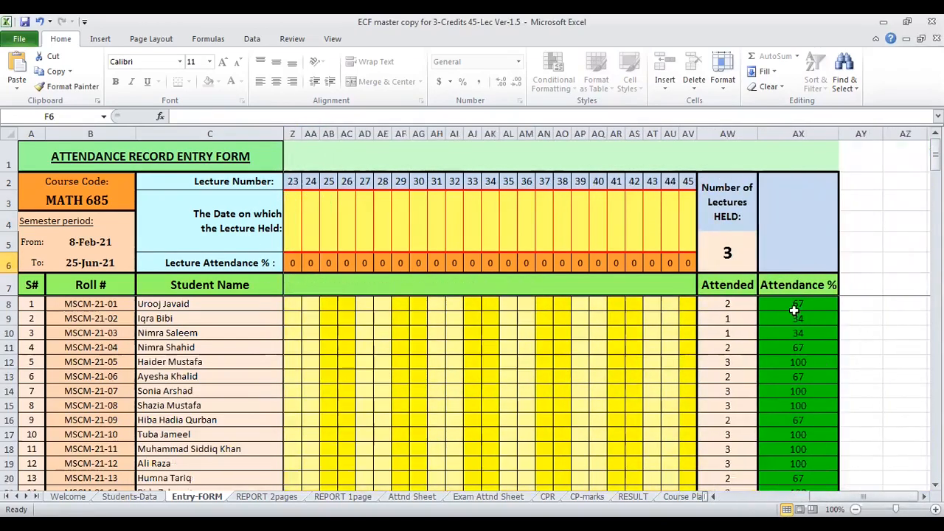
{"action": "scroll", "coordinate": [724, 248], "scroll_direction": "down", "scroll_amount": 1}
{"action": "scroll", "coordinate": [726, 315], "scroll_direction": "down", "scroll_amount": 6}
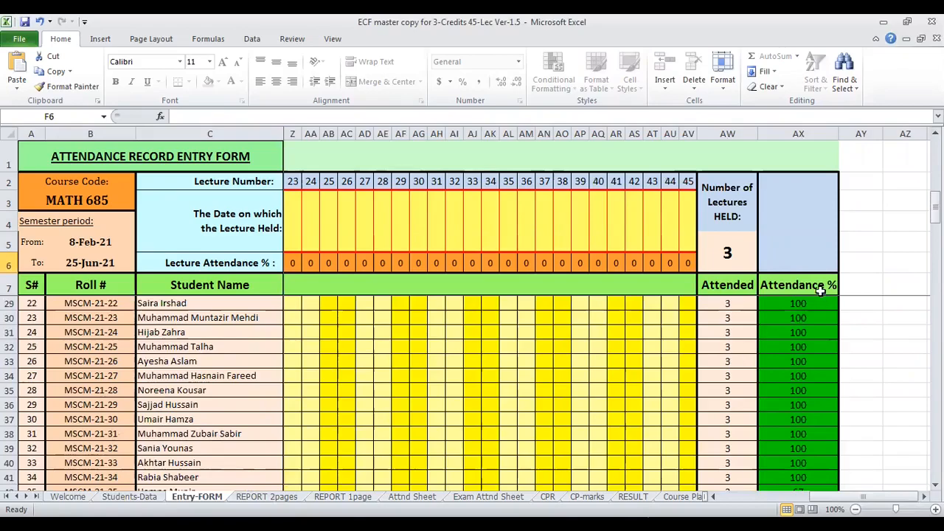
{"action": "scroll", "coordinate": [810, 300], "scroll_direction": "up", "scroll_amount": 5}
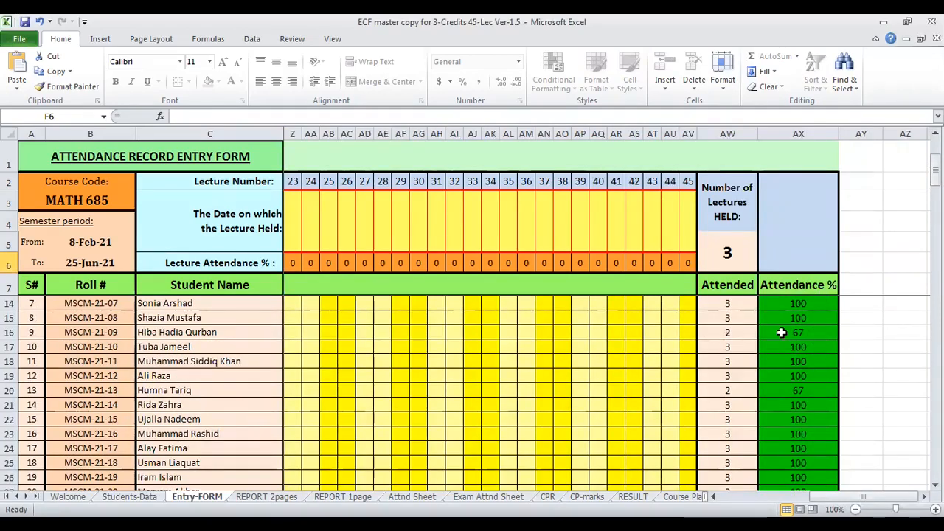
{"action": "left_click", "coordinate": [735, 332]}
{"action": "left_click", "coordinate": [775, 335]}
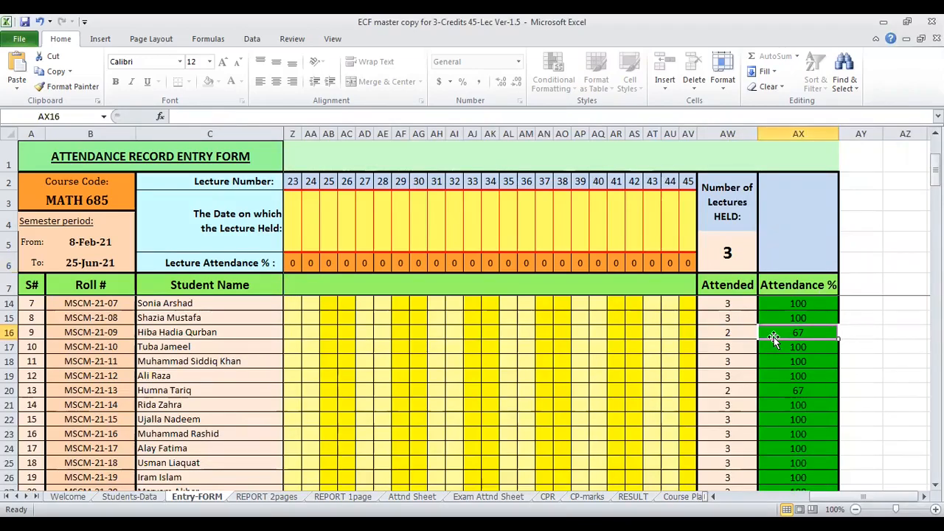
{"action": "scroll", "coordinate": [478, 377], "scroll_direction": "up", "scroll_amount": 2}
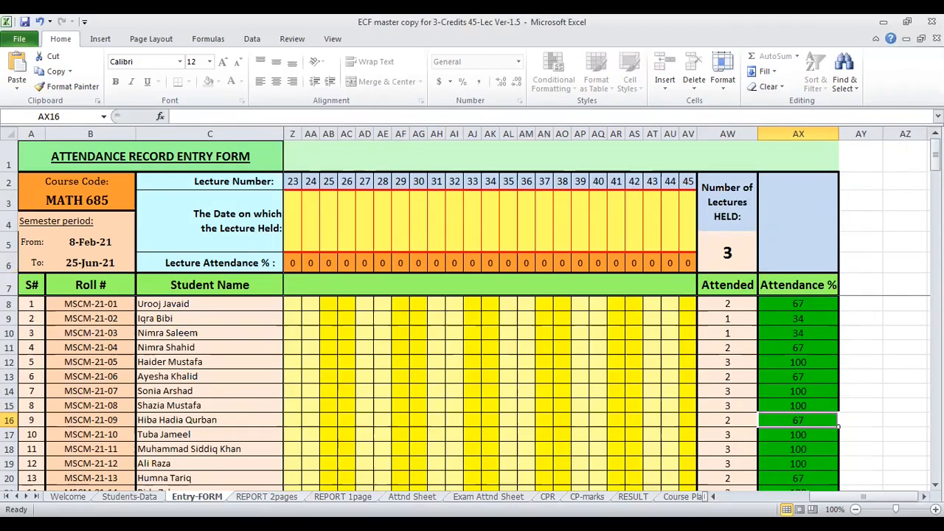
- Examine the attendance report on the REPORT 2pages sheet, including attended lectures, percentages, report period and course details
{"action": "left_click", "coordinate": [260, 492]}
{"action": "scroll", "coordinate": [378, 337], "scroll_direction": "down", "scroll_amount": 1}
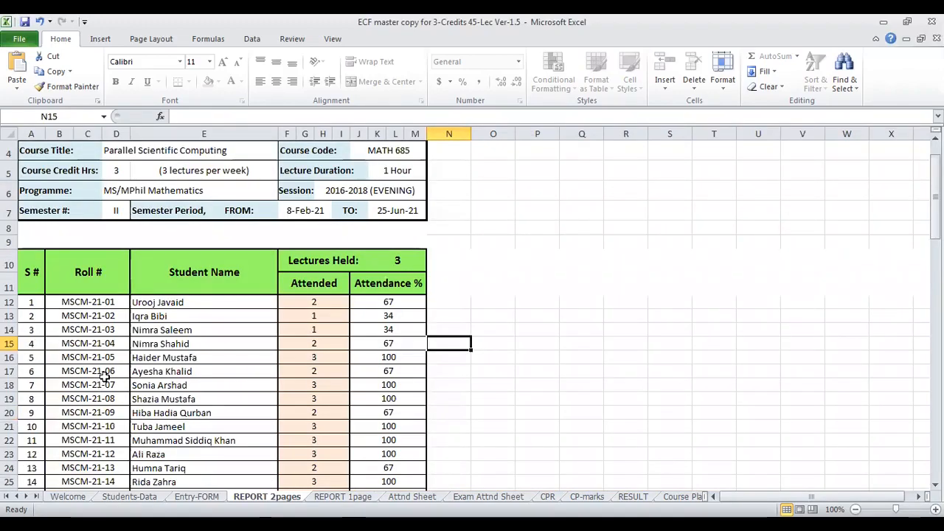
{"action": "left_click", "coordinate": [310, 371]}
{"action": "left_click", "coordinate": [397, 369]}
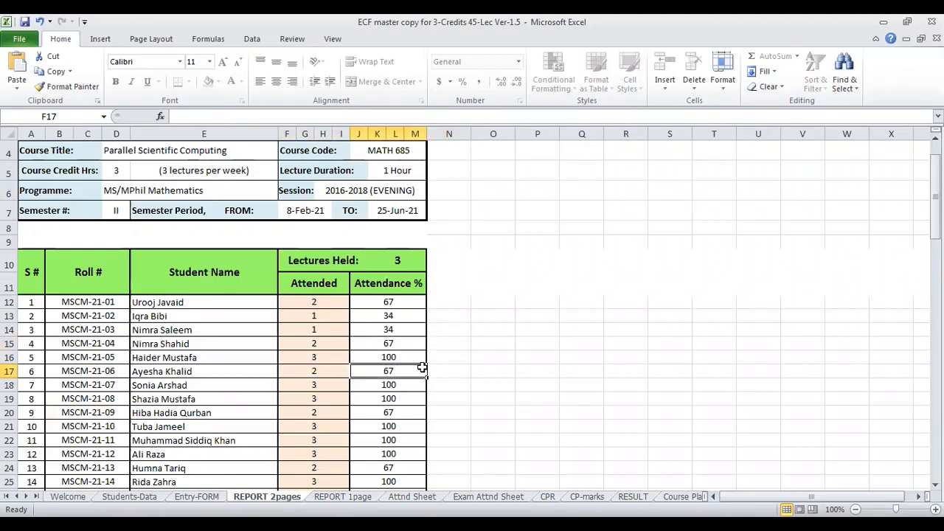
{"action": "scroll", "coordinate": [378, 405], "scroll_direction": "up", "scroll_amount": 1}
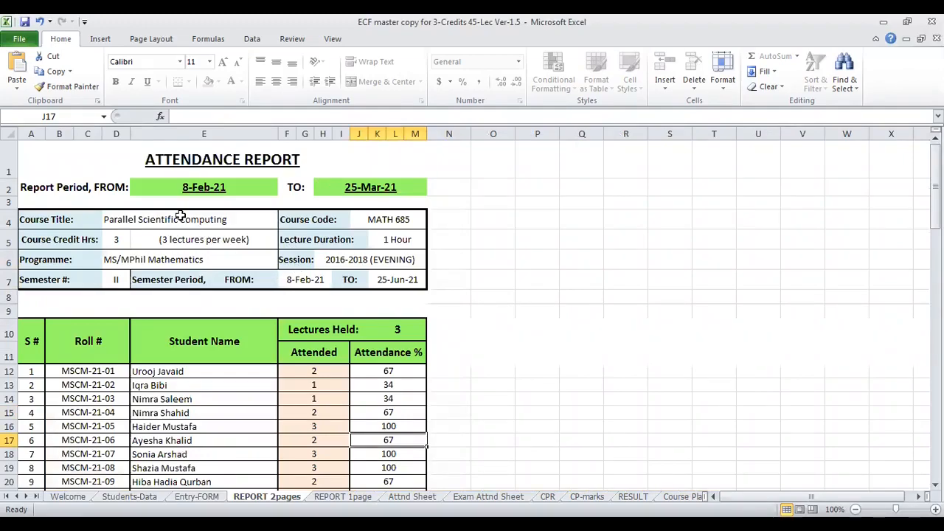
{"action": "left_click", "coordinate": [398, 260]}
{"action": "left_click", "coordinate": [247, 274]}
{"action": "left_click", "coordinate": [392, 274]}
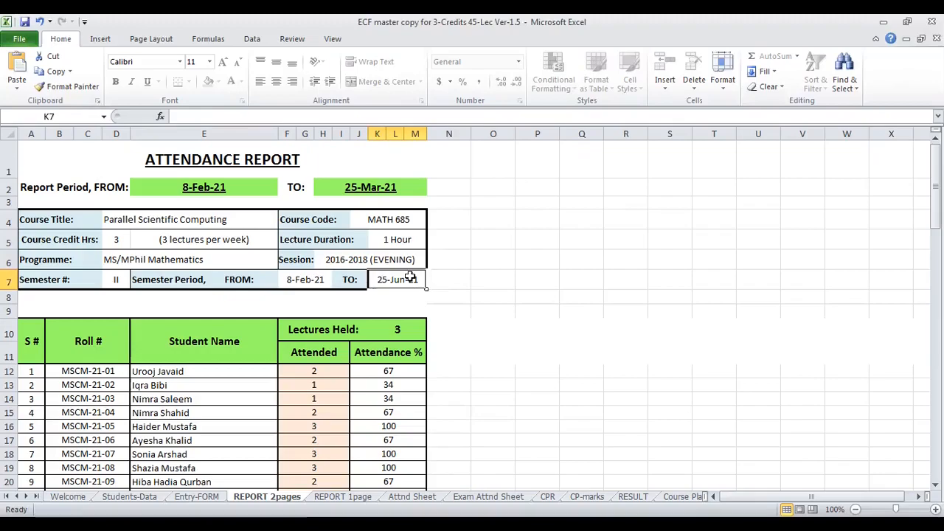
{"action": "left_click", "coordinate": [402, 237]}
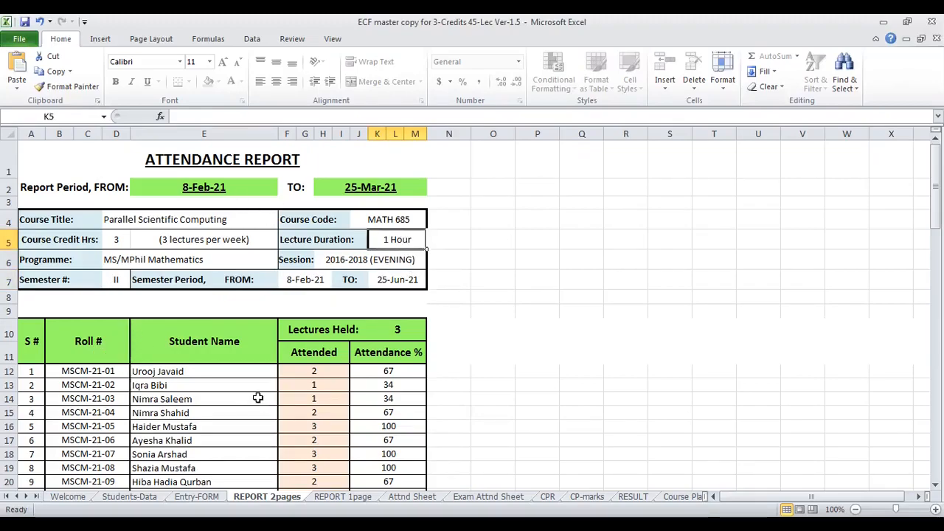
{"action": "scroll", "coordinate": [256, 399], "scroll_direction": "down", "scroll_amount": 20}
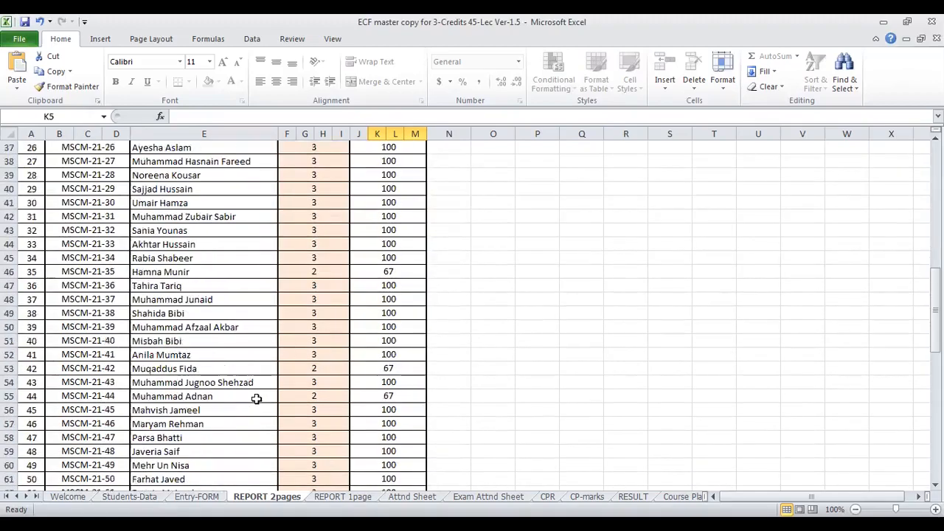
{"action": "scroll", "coordinate": [256, 398], "scroll_direction": "up", "scroll_amount": 20}
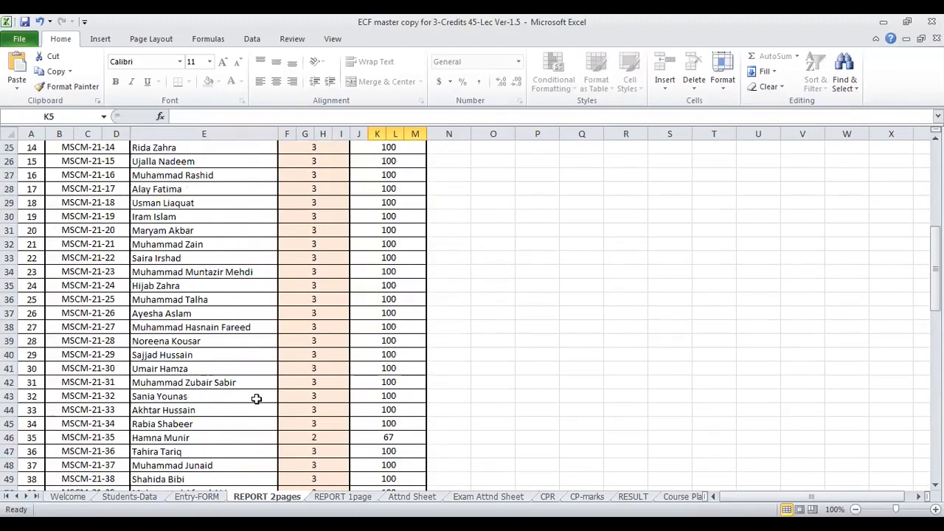
- Select the attendance report on REPORT 2pages from its title through the last listed student, range A1:M82
{"action": "left_click", "coordinate": [248, 168]}
{"action": "key", "text": "shift+Down"}
{"action": "key", "text": "shift+Down"}
{"action": "key", "text": "shift+Down"}
{"action": "key", "text": "shift+Down"}
{"action": "key", "text": "shift+Down"}
{"action": "key", "text": "shift+Down"}
{"action": "key", "text": "shift+Down"}
{"action": "key", "text": "shift+Down"}
{"action": "key", "text": "shift+Down"}
{"action": "key", "text": "shift+Down"}
{"action": "key", "text": "shift+Down"}
{"action": "key", "text": "shift+Down"}
{"action": "key", "text": "shift+Down"}
{"action": "key", "text": "shift+Down"}
{"action": "key", "text": "shift+Down"}
{"action": "key", "text": "shift+Down"}
{"action": "key", "text": "shift+Down"}
{"action": "key", "text": "shift+Down"}
{"action": "key", "text": "shift+Down"}
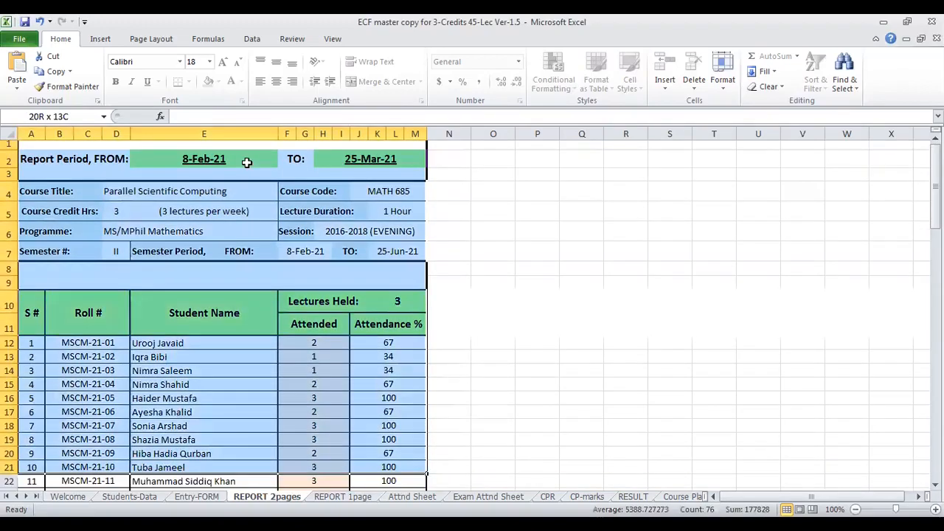
{"action": "key", "text": "shift+Down"}
{"action": "key", "text": "shift+Down"}
{"action": "key", "text": "shift+Down"}
{"action": "key", "text": "shift+Down"}
{"action": "key", "text": "shift+Down"}
{"action": "key", "text": "shift+Down"}
{"action": "key", "text": "shift+Down"}
{"action": "key", "text": "shift+Down"}
{"action": "key", "text": "shift+Down"}
{"action": "key", "text": "shift+Down"}
{"action": "key", "text": "shift+Down"}
{"action": "key", "text": "shift+Down"}
{"action": "key", "text": "shift+Down"}
{"action": "key", "text": "shift+Down"}
{"action": "key", "text": "shift+Down"}
{"action": "key", "text": "shift+Down"}
{"action": "key", "text": "shift+Down"}
{"action": "key", "text": "shift+Down"}
{"action": "key", "text": "shift+Down"}
{"action": "key", "text": "shift+Down"}
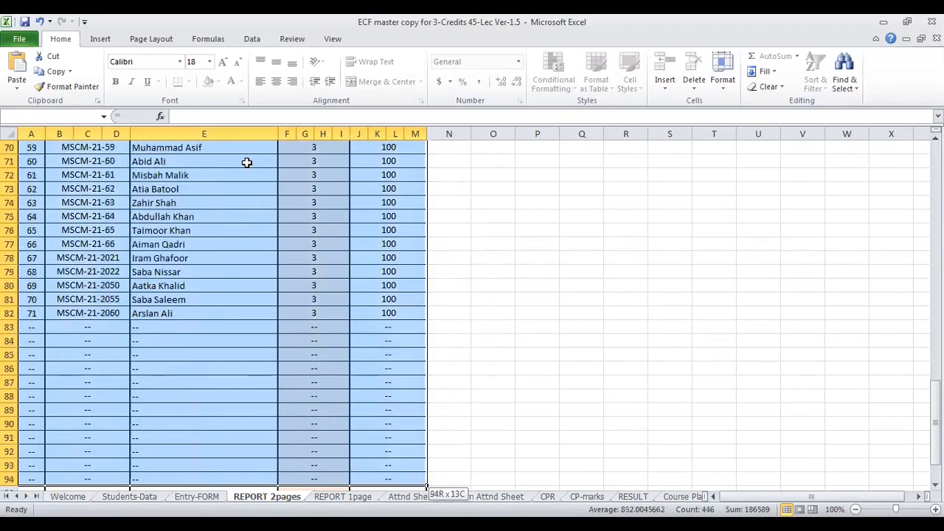
{"action": "key", "text": "shift+Up"}
{"action": "key", "text": "shift+Up"}
{"action": "key", "text": "shift+Up"}
{"action": "key", "text": "shift+Up"}
{"action": "key", "text": "shift+Up"}
{"action": "key", "text": "shift+Up"}
{"action": "key", "text": "shift+Up"}
{"action": "key", "text": "shift+Up"}
{"action": "key", "text": "shift+Up"}
{"action": "key", "text": "shift+Up"}
{"action": "key", "text": "shift+Up"}
{"action": "key", "text": "shift+Up"}
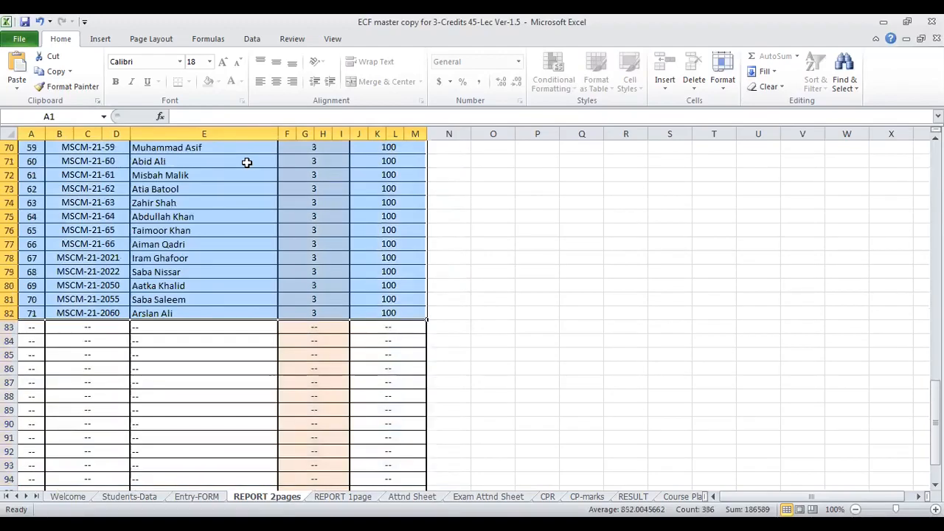
{"action": "scroll", "coordinate": [287, 236], "scroll_direction": "up", "scroll_amount": 9}
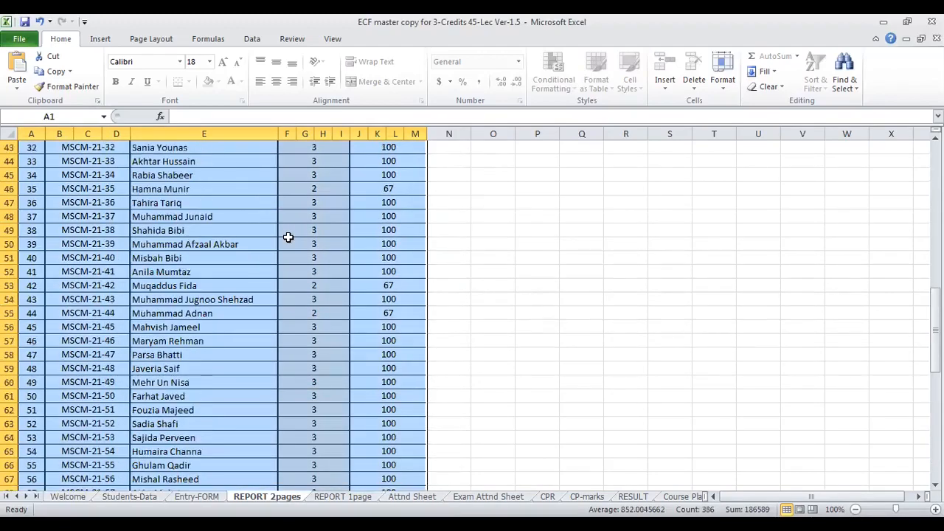
{"action": "scroll", "coordinate": [288, 237], "scroll_direction": "up", "scroll_amount": 14}
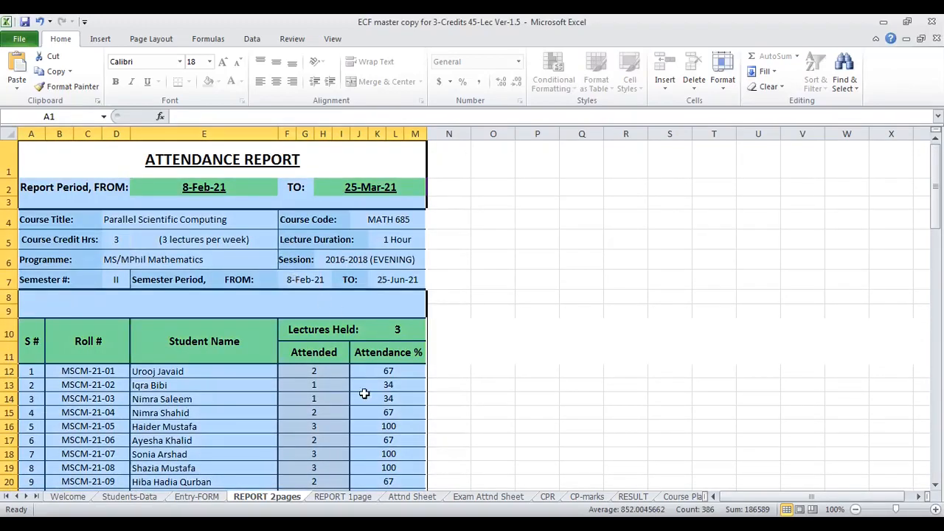
{"action": "scroll", "coordinate": [325, 360], "scroll_direction": "down", "scroll_amount": 15}
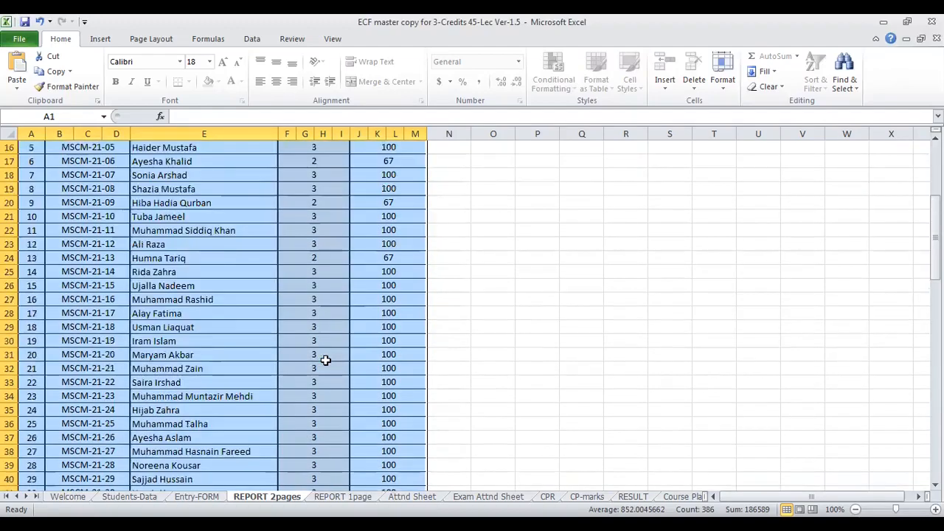
{"action": "scroll", "coordinate": [325, 360], "scroll_direction": "down", "scroll_amount": 2}
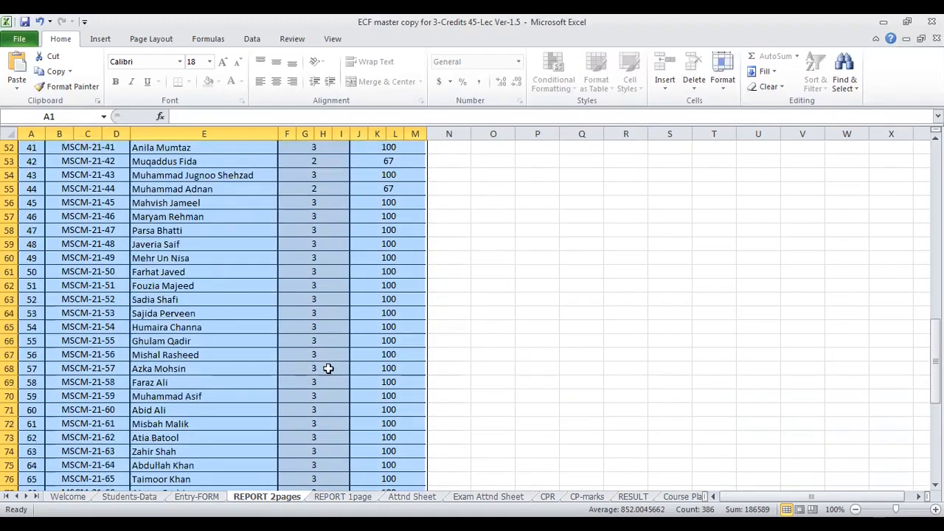
- View the condensed attendance report on the REPORT 1page sheet from its header to its last student row
{"action": "key", "text": "ctrl+Page_Down"}
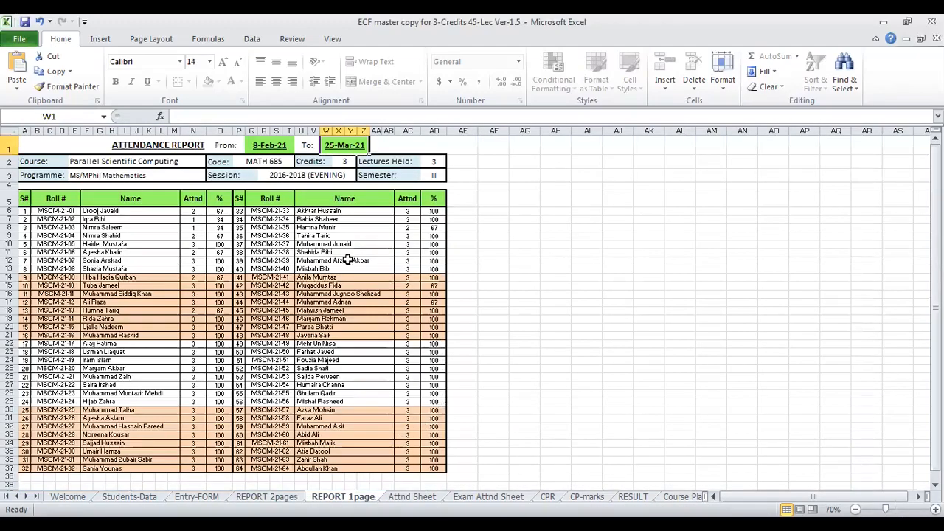
{"action": "scroll", "coordinate": [283, 432], "scroll_direction": "down", "scroll_amount": 2}
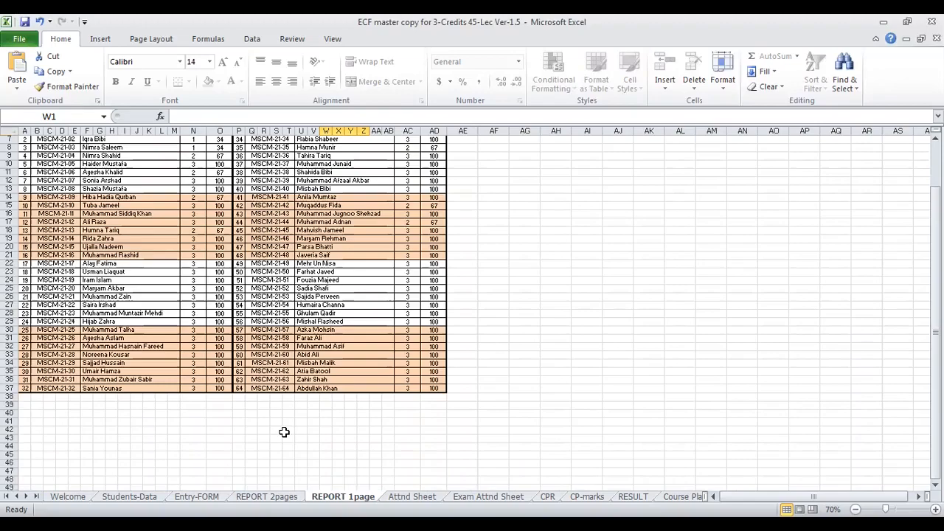
{"action": "scroll", "coordinate": [284, 432], "scroll_direction": "up", "scroll_amount": 2}
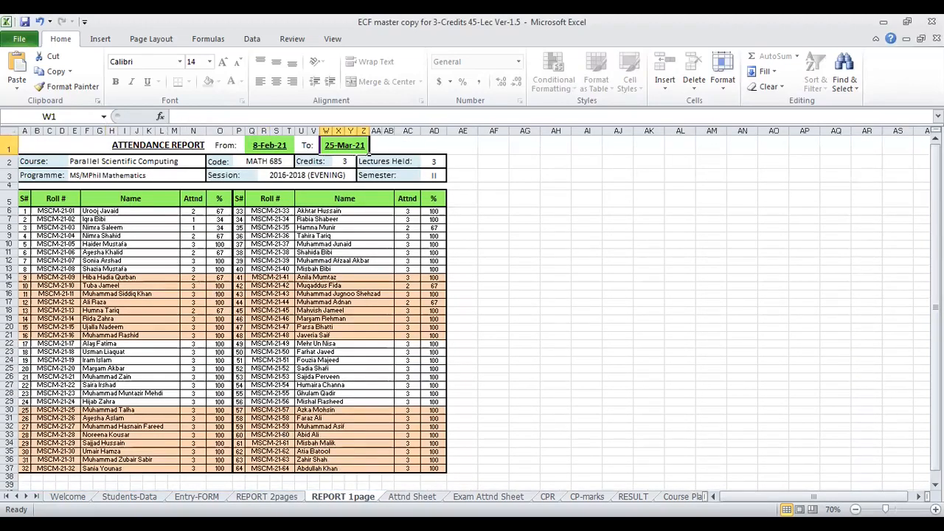
- Return to the REPORT 2pages sheet and examine the unused rows below the last listed student, from cell E83
{"action": "left_click", "coordinate": [267, 496]}
{"action": "scroll", "coordinate": [295, 286], "scroll_direction": "down", "scroll_amount": 4}
{"action": "left_click", "coordinate": [275, 413]}
{"action": "scroll", "coordinate": [297, 411], "scroll_direction": "down", "scroll_amount": 2}
{"action": "scroll", "coordinate": [297, 410], "scroll_direction": "down", "scroll_amount": 4}
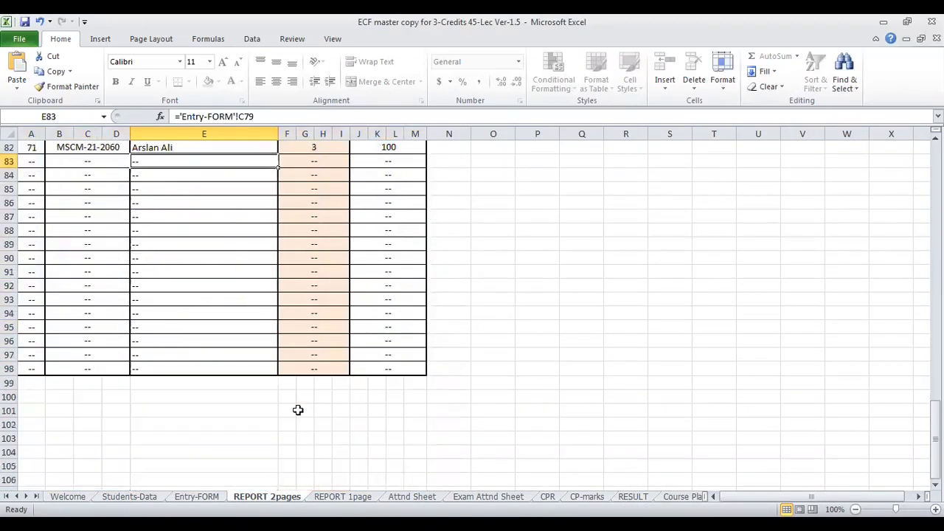
- Open the Attnd Sheet and look over the classroom attendance sheet's course details and student rows
{"action": "scroll", "coordinate": [299, 409], "scroll_direction": "up", "scroll_amount": 12}
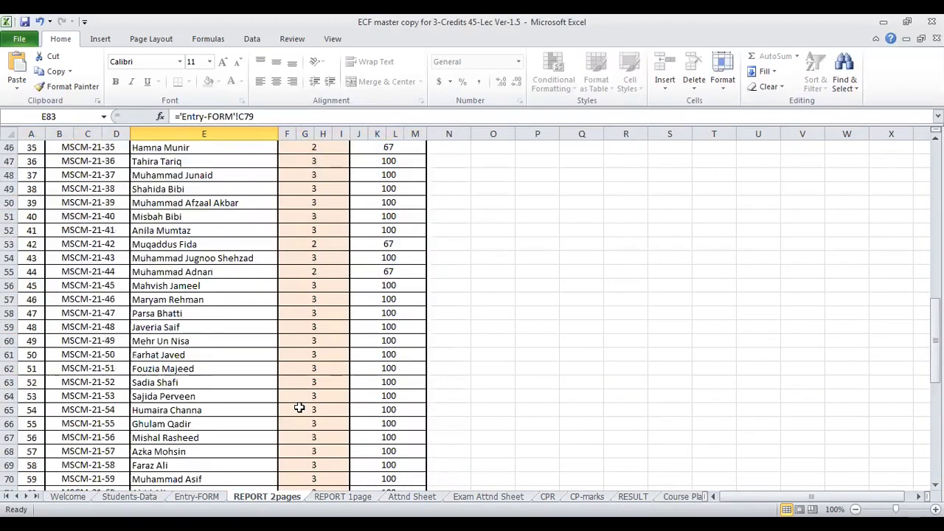
{"action": "left_click", "coordinate": [341, 496]}
{"action": "left_click", "coordinate": [500, 495]}
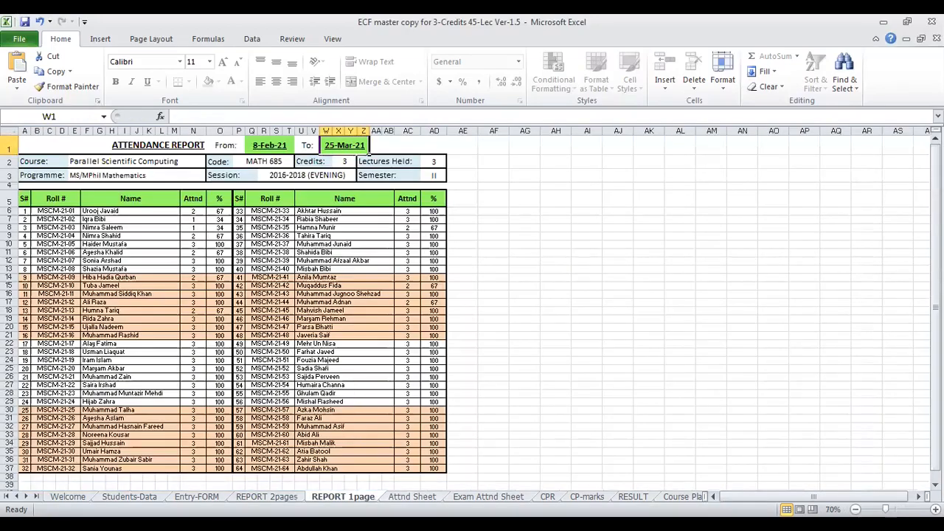
{"action": "left_click", "coordinate": [411, 495]}
{"action": "left_click", "coordinate": [589, 323]}
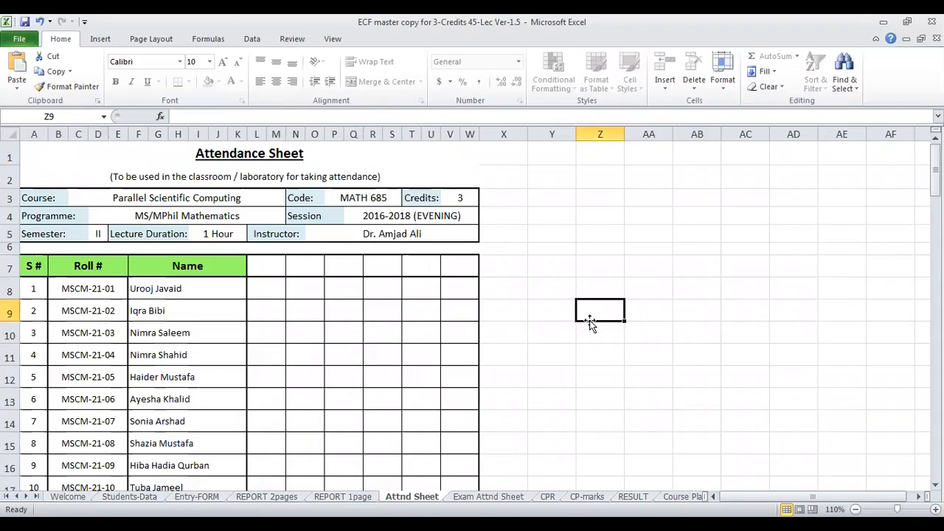
{"action": "scroll", "coordinate": [592, 325], "scroll_direction": "down", "scroll_amount": 2}
{"action": "scroll", "coordinate": [561, 324], "scroll_direction": "up", "scroll_amount": 2}
- Select the classroom attendance sheet from its title through the last listed student, range A1:W78, and clear the selection at P79
{"action": "left_click", "coordinate": [323, 151]}
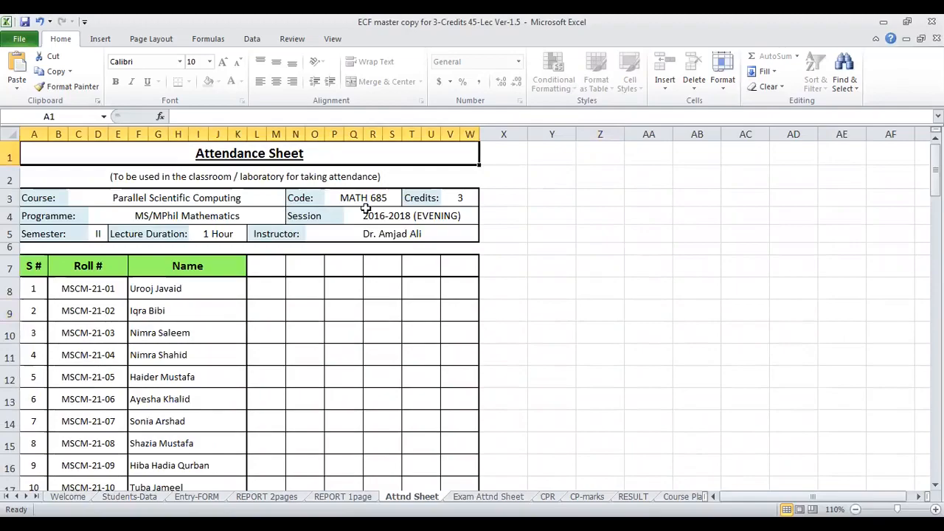
{"action": "key", "text": "shift+Down"}
{"action": "key", "text": "shift+Down"}
{"action": "key", "text": "shift+Down"}
{"action": "key", "text": "shift+Down"}
{"action": "key", "text": "shift+Down"}
{"action": "key", "text": "shift+Down"}
{"action": "key", "text": "shift+Down"}
{"action": "key", "text": "shift+Down"}
{"action": "key", "text": "shift+Down"}
{"action": "key", "text": "shift+Down"}
{"action": "key", "text": "shift+Down"}
{"action": "key", "text": "shift+Down"}
{"action": "key", "text": "shift+Down"}
{"action": "key", "text": "shift+Down"}
{"action": "key", "text": "shift+Down"}
{"action": "key", "text": "shift+Down"}
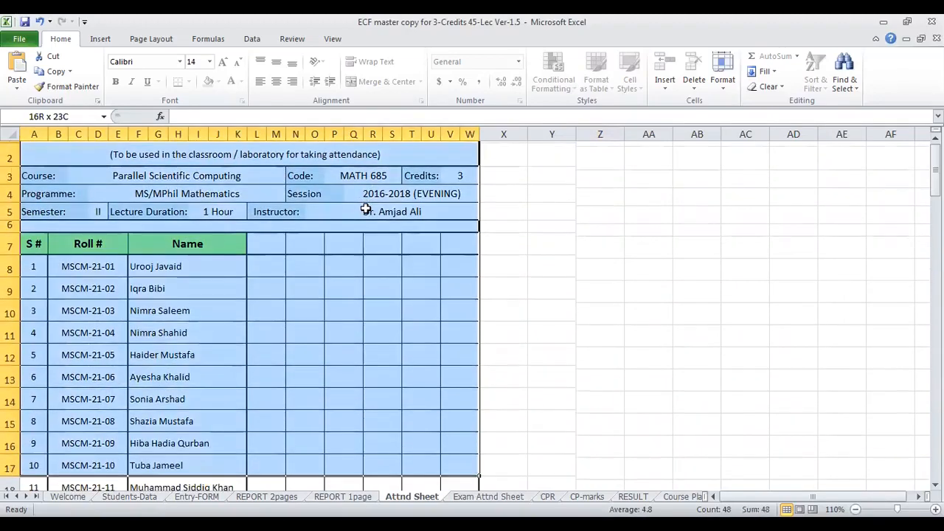
{"action": "key", "text": "shift+Down"}
{"action": "key", "text": "shift+Down"}
{"action": "key", "text": "shift+Down"}
{"action": "key", "text": "shift+Down"}
{"action": "key", "text": "shift+Down"}
{"action": "key", "text": "shift+Down"}
{"action": "key", "text": "shift+Down"}
{"action": "key", "text": "shift+Down"}
{"action": "key", "text": "shift+Down"}
{"action": "key", "text": "shift+Down"}
{"action": "key", "text": "shift+Down"}
{"action": "key", "text": "shift+Down"}
{"action": "key", "text": "shift+Down"}
{"action": "key", "text": "shift+Down"}
{"action": "key", "text": "shift+Down"}
{"action": "key", "text": "shift+Down"}
{"action": "key", "text": "shift+Down"}
{"action": "key", "text": "shift+Down"}
{"action": "key", "text": "shift+Down"}
{"action": "key", "text": "shift+Down"}
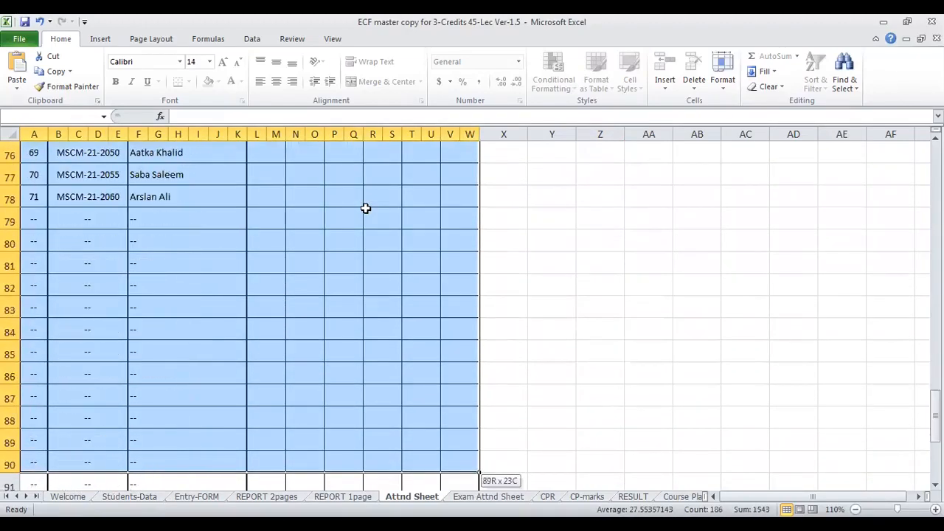
{"action": "key", "text": "shift+Up"}
{"action": "key", "text": "shift+Up"}
{"action": "key", "text": "shift+Up"}
{"action": "key", "text": "shift+Up"}
{"action": "key", "text": "shift+Up"}
{"action": "key", "text": "shift+Up"}
{"action": "key", "text": "shift+Up"}
{"action": "key", "text": "shift+Up"}
{"action": "key", "text": "shift+Up"}
{"action": "key", "text": "shift+Up"}
{"action": "key", "text": "shift+Up"}
{"action": "key", "text": "shift+Up"}
{"action": "scroll", "coordinate": [331, 270], "scroll_direction": "up", "scroll_amount": 2}
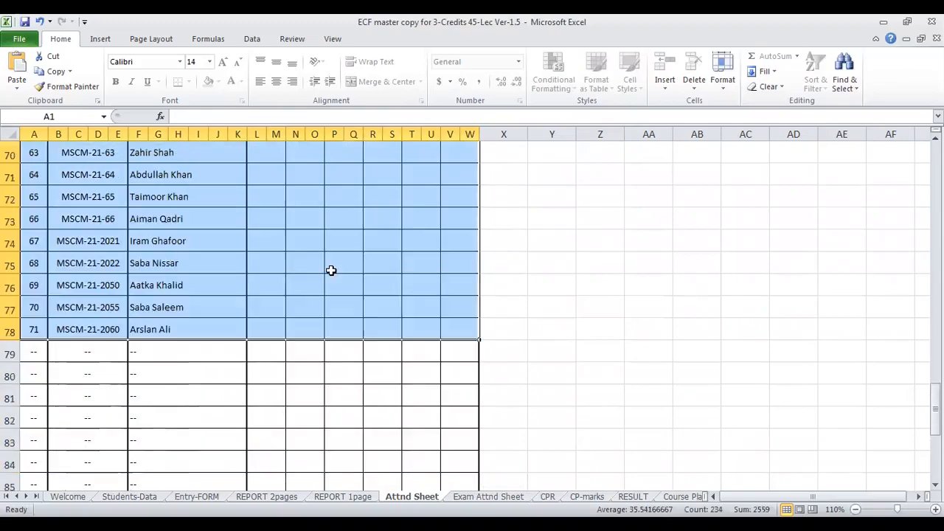
{"action": "left_click", "coordinate": [357, 354]}
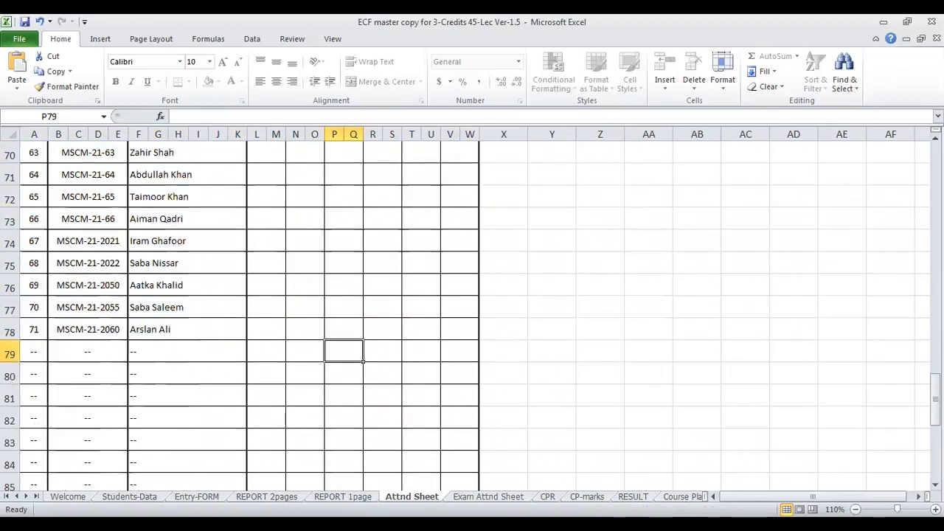
- Open the Exam Attnd Sheet and select the examination attendance sheet from its title down through the student rows
{"action": "key", "text": "ctrl+Page_Down"}
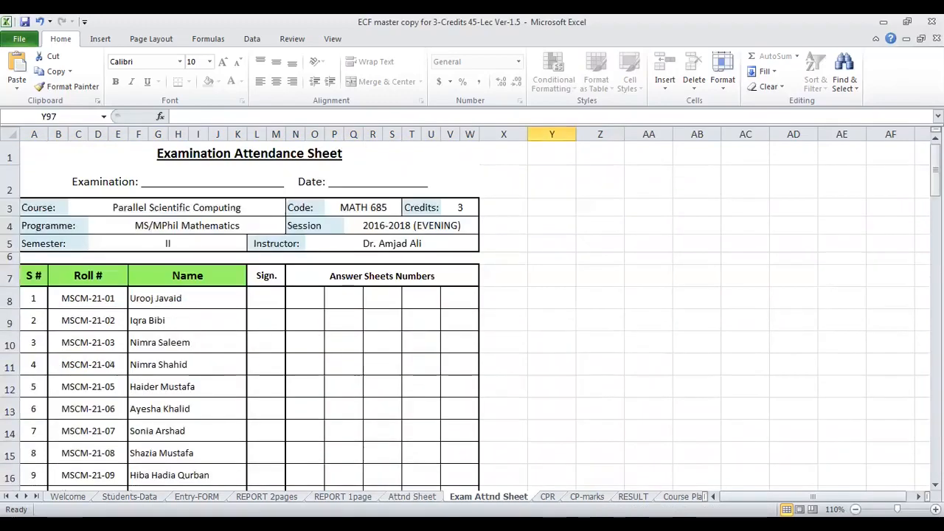
{"action": "left_click", "coordinate": [342, 154]}
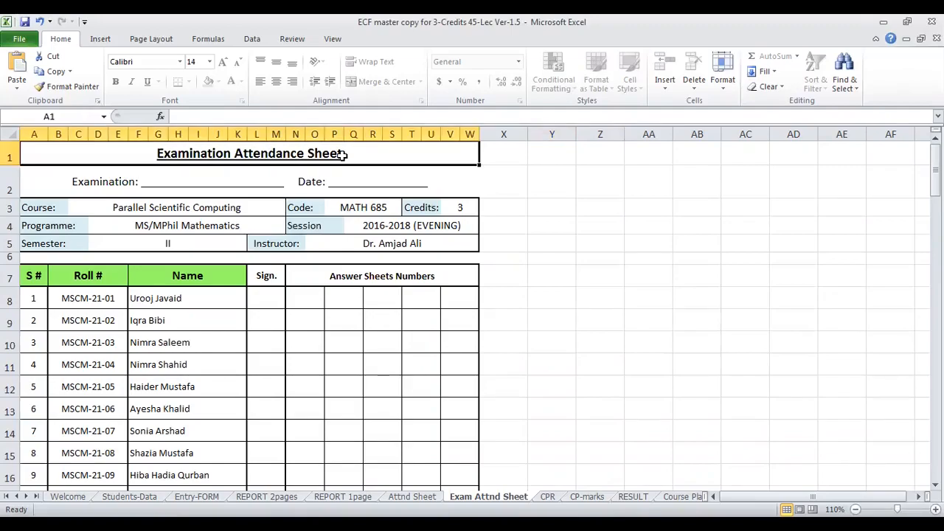
{"action": "left_click_drag", "start_coordinate": [342, 154], "coordinate": [475, 477]}
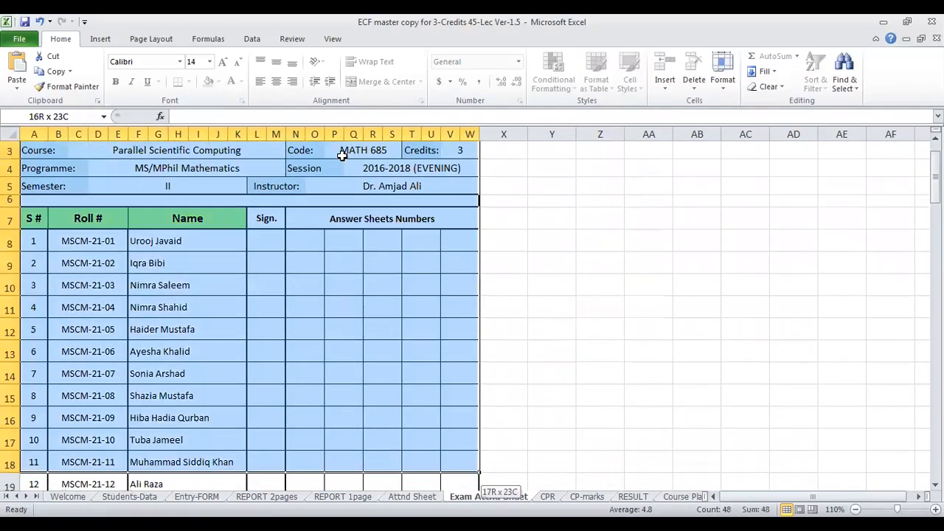
{"action": "key", "text": "shift+Down"}
{"action": "key", "text": "shift+Down"}
{"action": "key", "text": "shift+Down"}
{"action": "key", "text": "shift+Down"}
{"action": "key", "text": "shift+Down"}
{"action": "key", "text": "shift+Down"}
{"action": "key", "text": "shift+Down"}
{"action": "key", "text": "shift+Down"}
{"action": "key", "text": "shift+Down"}
{"action": "key", "text": "shift+Down"}
{"action": "key", "text": "shift+Down"}
{"action": "key", "text": "shift+Down"}
{"action": "key", "text": "shift+Down"}
{"action": "key", "text": "shift+Down"}
{"action": "key", "text": "shift+Down"}
{"action": "key", "text": "shift+Down"}
{"action": "key", "text": "shift+Down"}
{"action": "key", "text": "shift+Down"}
{"action": "key", "text": "shift+Down"}
{"action": "key", "text": "shift+Down"}
- Examine the Course Proceeding Report on the CPR sheet, including topic cells F11 to F14, the course coverage percentage and exam date fields
{"action": "key", "text": "ctrl+Page_Down"}
{"action": "left_click", "coordinate": [303, 289]}
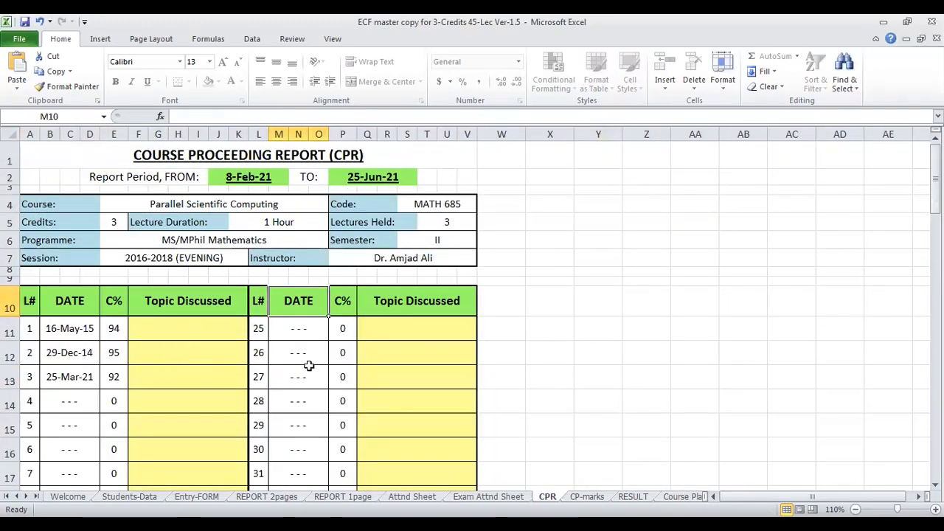
{"action": "scroll", "coordinate": [310, 364], "scroll_direction": "down", "scroll_amount": 1}
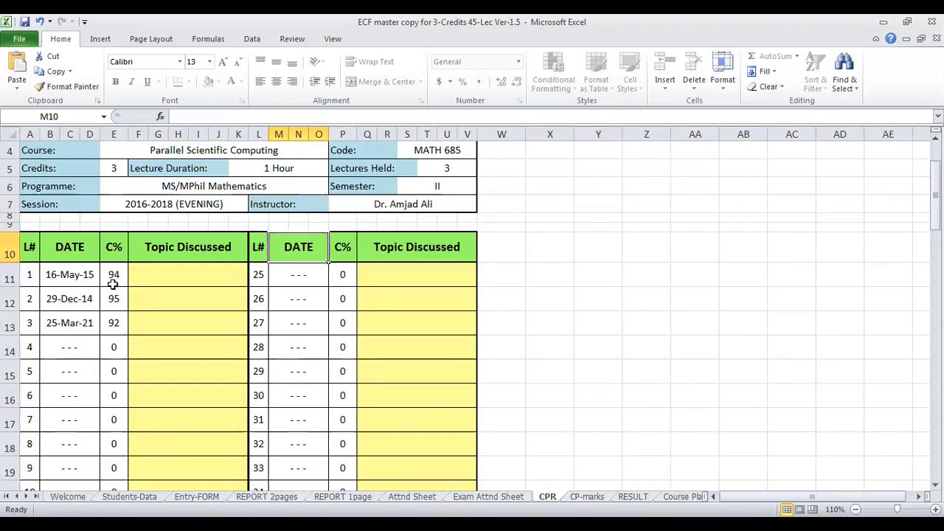
{"action": "left_click", "coordinate": [212, 273]}
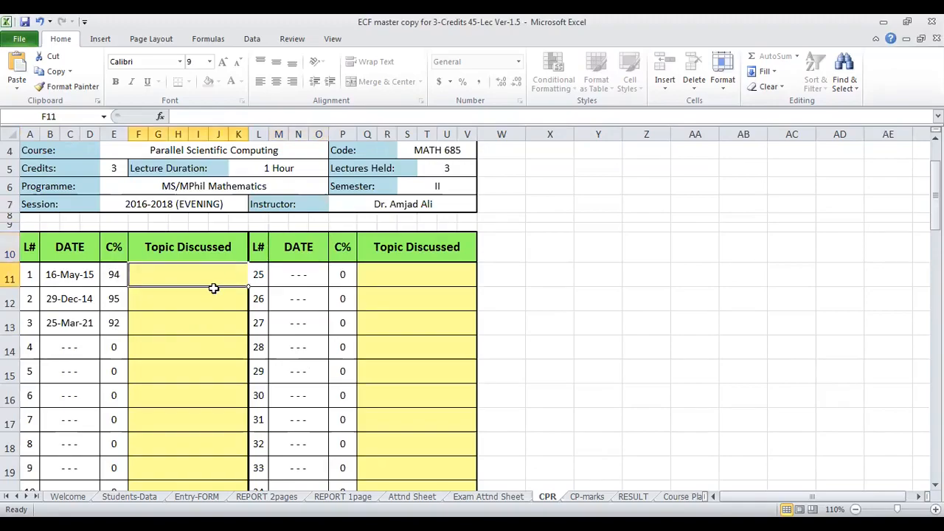
{"action": "left_click", "coordinate": [211, 299]}
{"action": "left_click", "coordinate": [202, 322]}
{"action": "left_click", "coordinate": [196, 347]}
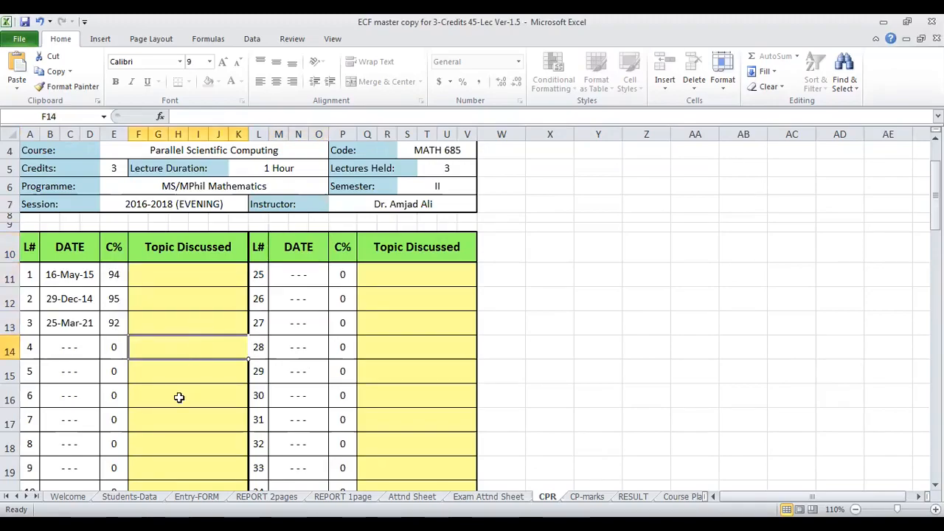
{"action": "scroll", "coordinate": [420, 385], "scroll_direction": "down", "scroll_amount": 7}
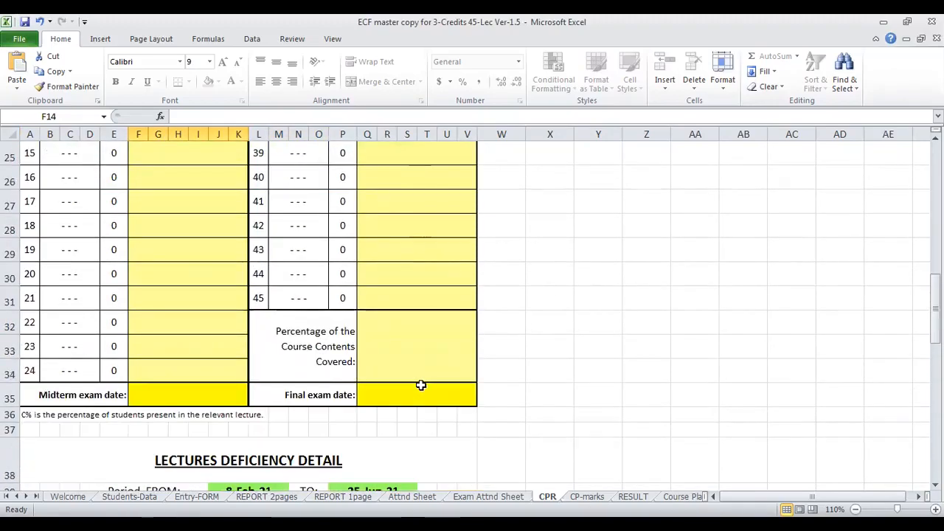
{"action": "scroll", "coordinate": [420, 384], "scroll_direction": "up", "scroll_amount": 8}
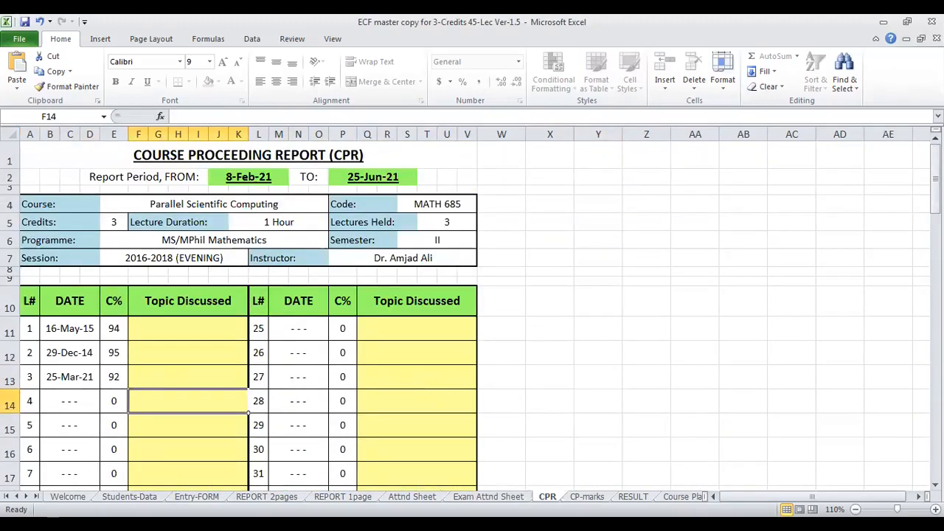
- Open the CP-marks sheet and inspect the sessional marks weightage cell E7
{"action": "key", "text": "ctrl+Page_Down"}
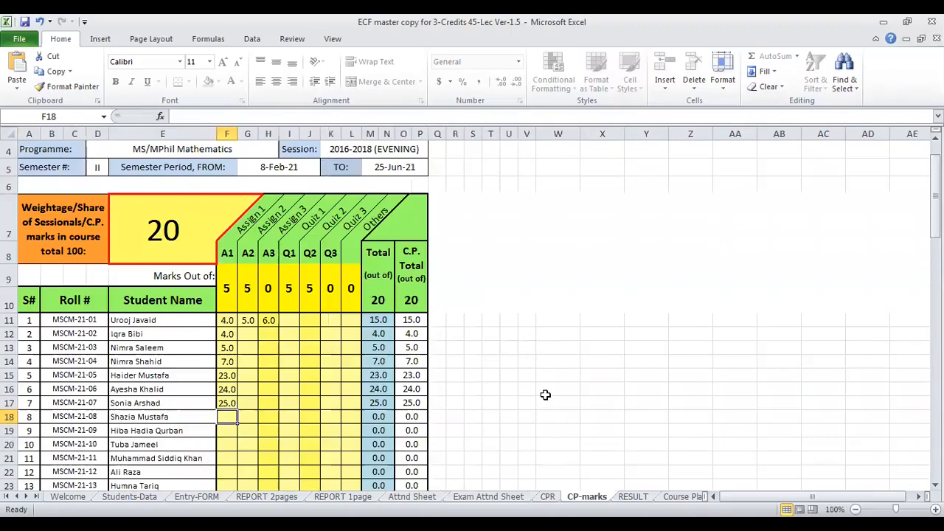
{"action": "scroll", "coordinate": [545, 394], "scroll_direction": "up", "scroll_amount": 1}
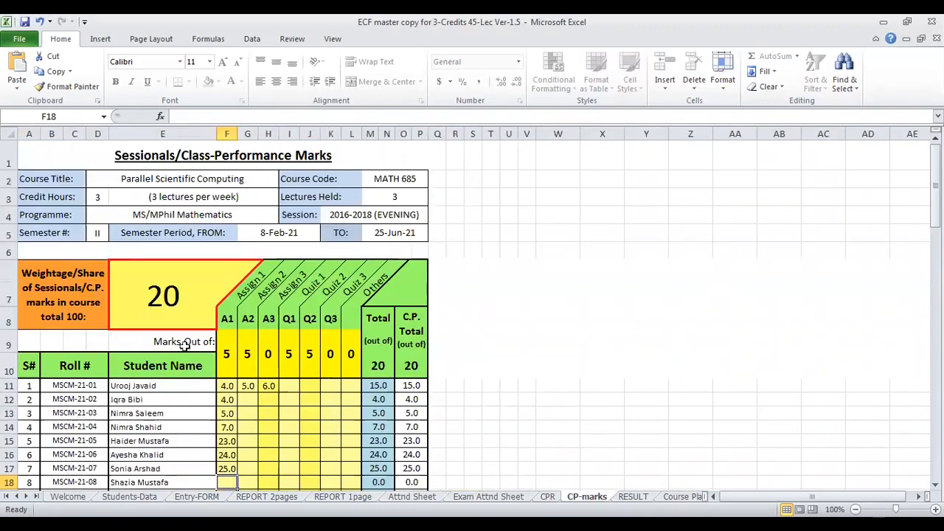
{"action": "left_click", "coordinate": [173, 304]}
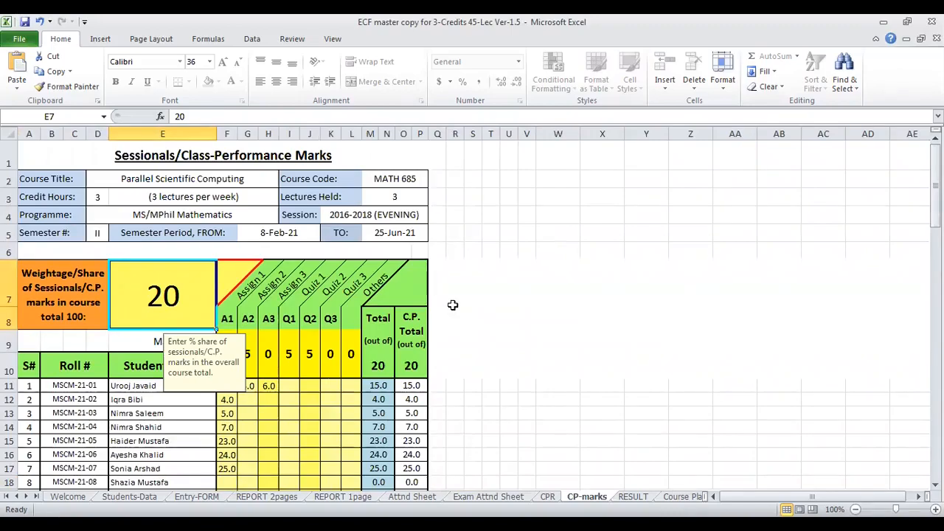
{"action": "left_click", "coordinate": [509, 297]}
- Set the weightage of sessional marks in the course total to 10 and check the C.P. Total column
{"action": "left_click", "coordinate": [163, 296]}
{"action": "type", "text": "20"}
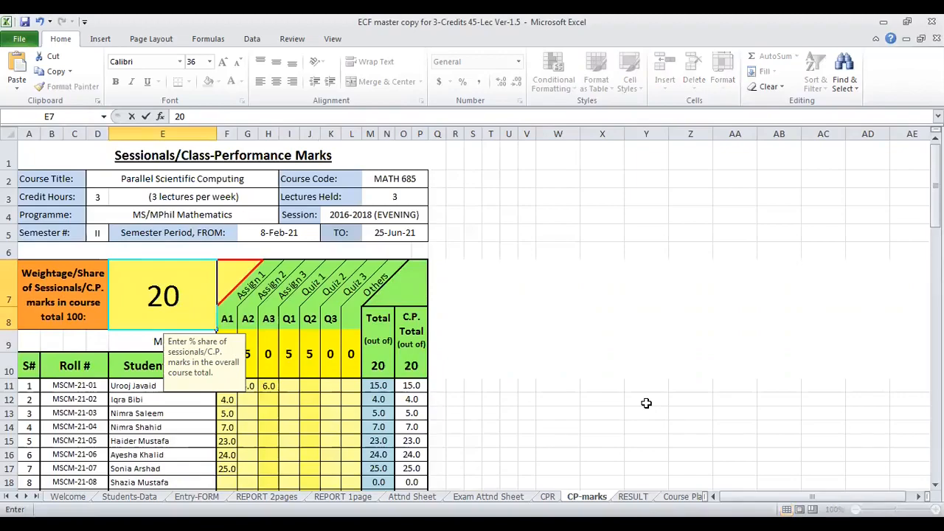
{"action": "key", "text": "BackSpace"}
{"action": "key", "text": "BackSpace"}
{"action": "type", "text": "10"}
{"action": "key", "text": "Return"}
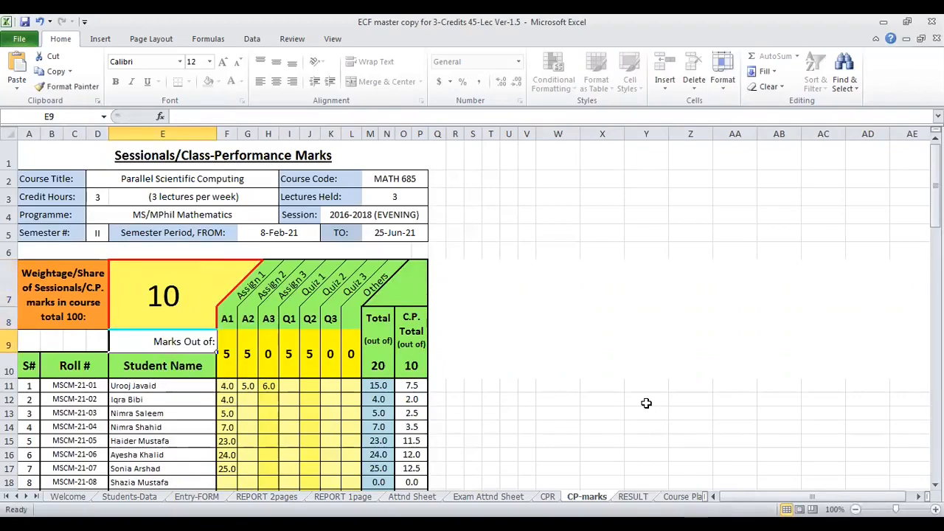
{"action": "left_click", "coordinate": [390, 381]}
- Set the weightage of sessional marks in the course total back to 20
{"action": "left_click", "coordinate": [185, 300]}
{"action": "type", "text": "20"}
{"action": "left_click", "coordinate": [291, 398]}
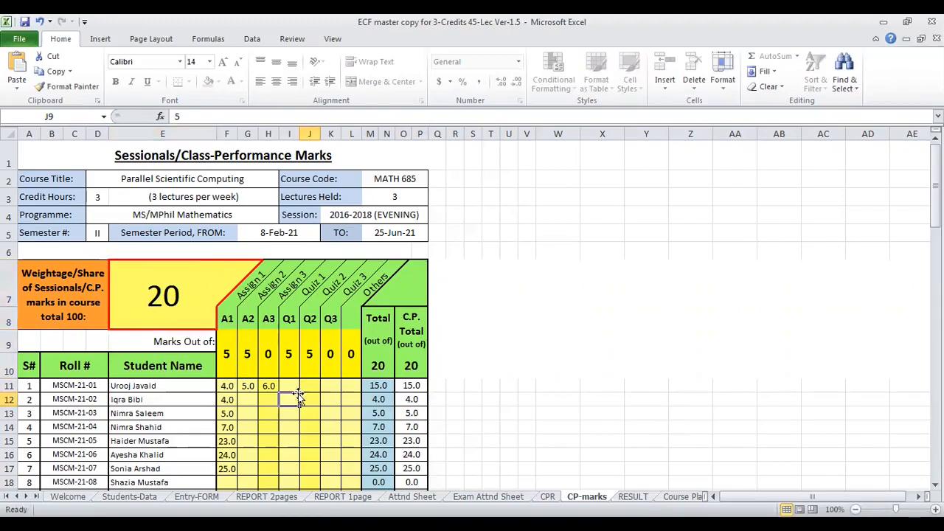
- Set the maximum marks to 10 for Assignment 1 and 20 for Assignment 2 in the Marks Out of row
{"action": "scroll", "coordinate": [186, 391], "scroll_direction": "down", "scroll_amount": 1}
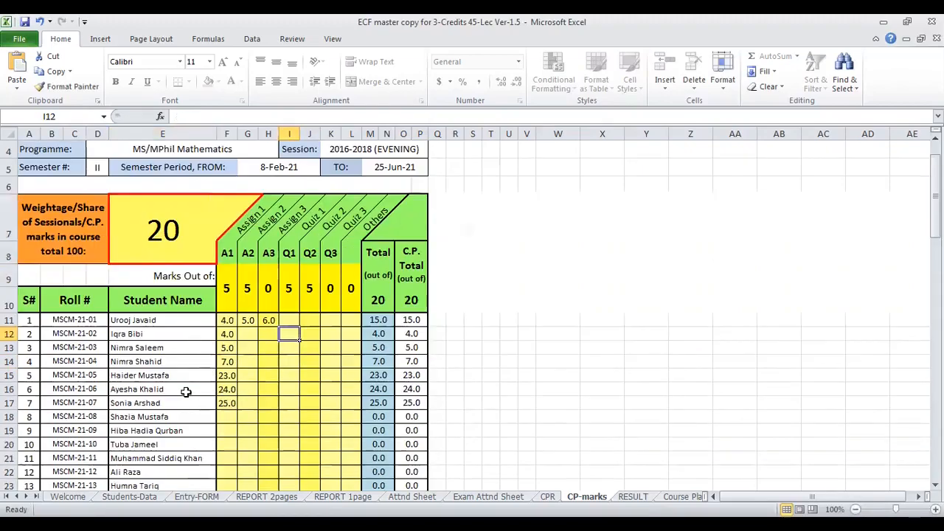
{"action": "left_click", "coordinate": [228, 279]}
{"action": "type", "text": "10"}
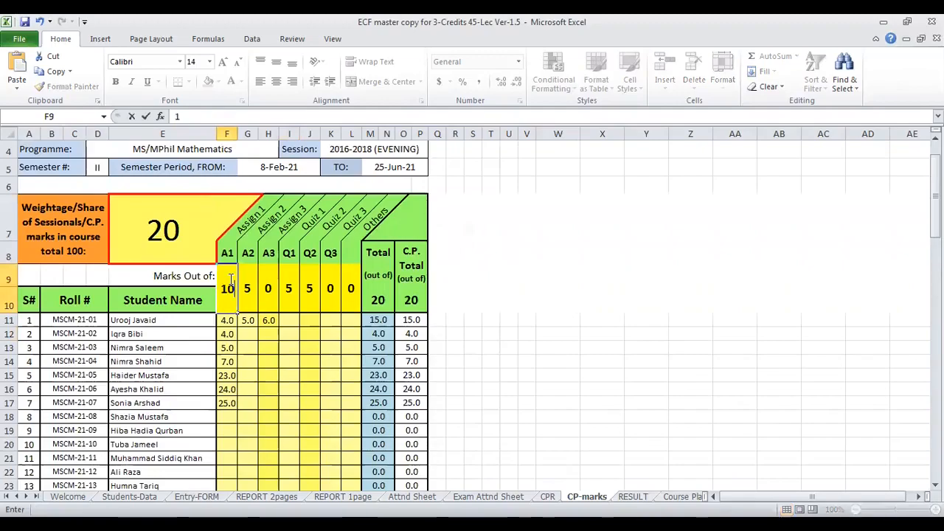
{"action": "key", "text": "Tab"}
{"action": "type", "text": "20"}
{"action": "key", "text": "Tab"}
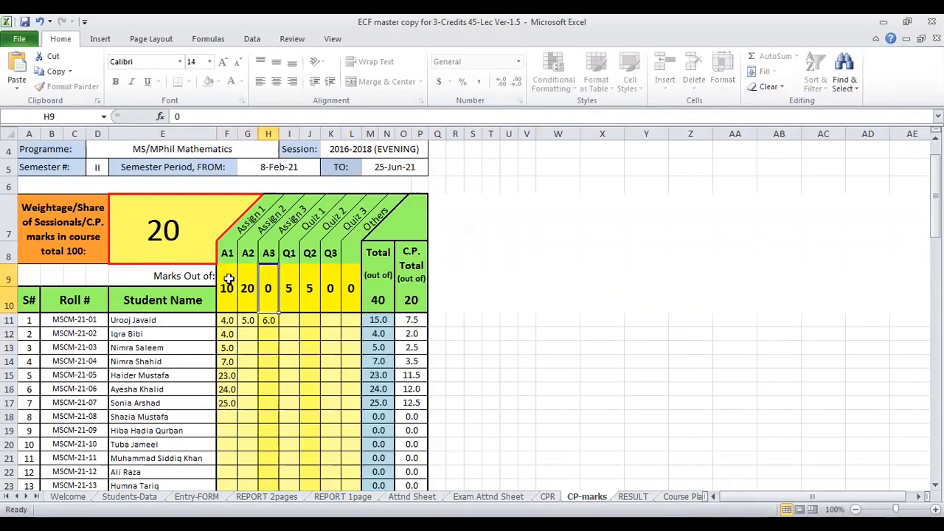
{"action": "key", "text": "Tab"}
{"action": "key", "text": "Tab"}
{"action": "key", "text": "Tab"}
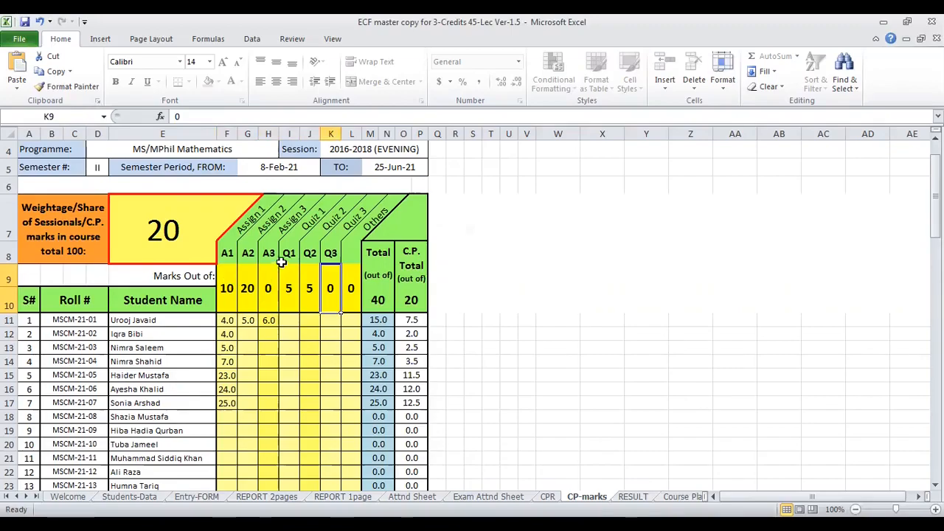
- Compare the Total (out of) cell with the marks allocated to the assignments and quizzes, and view the students' totals
{"action": "left_click", "coordinate": [374, 298]}
{"action": "scroll", "coordinate": [374, 298], "scroll_direction": "down", "scroll_amount": 2}
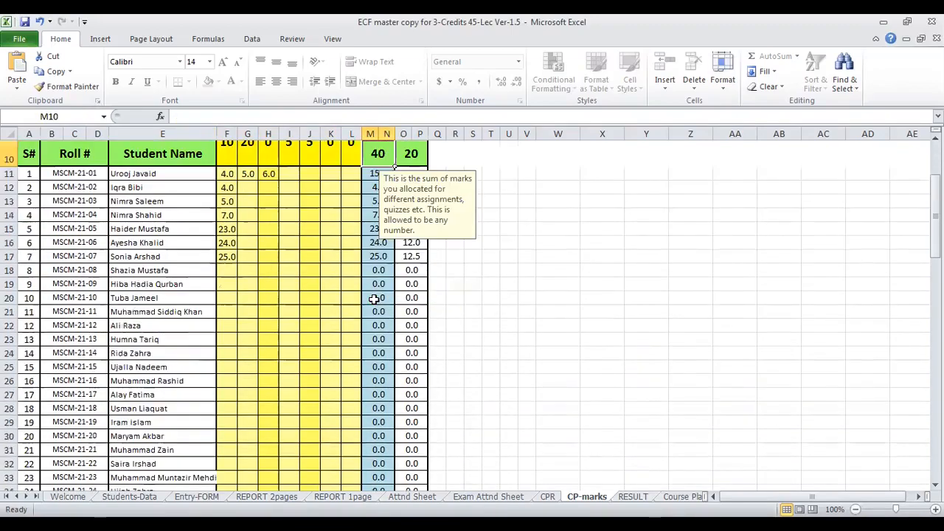
{"action": "scroll", "coordinate": [253, 206], "scroll_direction": "up", "scroll_amount": 2}
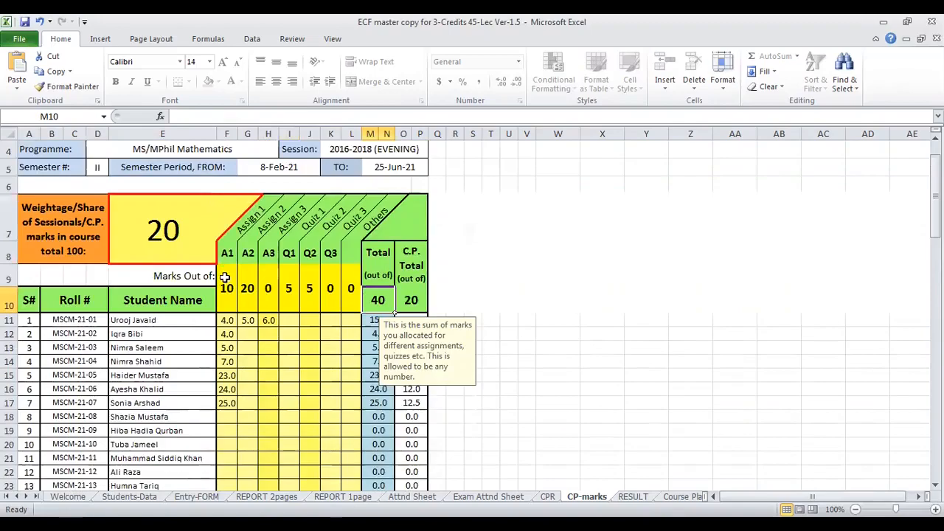
{"action": "left_click", "coordinate": [227, 287]}
{"action": "left_click", "coordinate": [288, 286]}
{"action": "left_click", "coordinate": [311, 286]}
{"action": "left_click", "coordinate": [377, 299]}
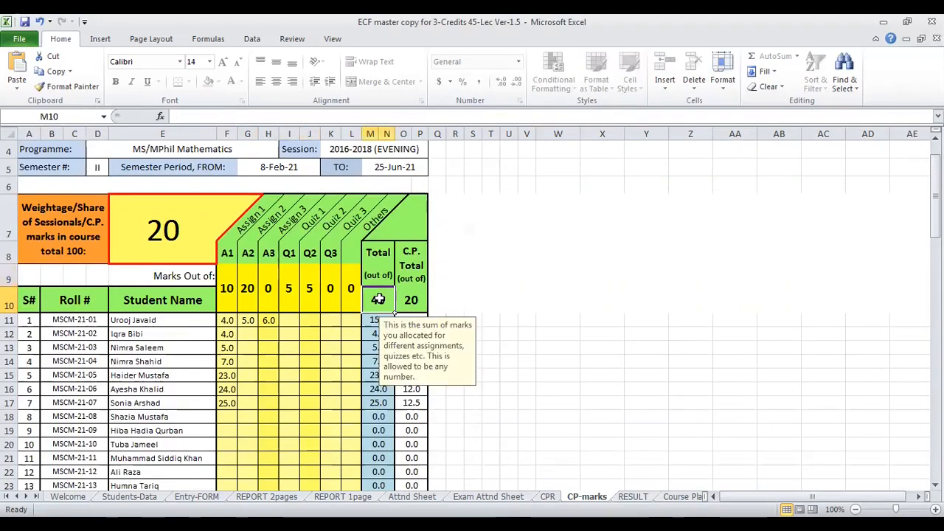
{"action": "scroll", "coordinate": [378, 298], "scroll_direction": "down", "scroll_amount": 1}
{"action": "left_click", "coordinate": [376, 307]}
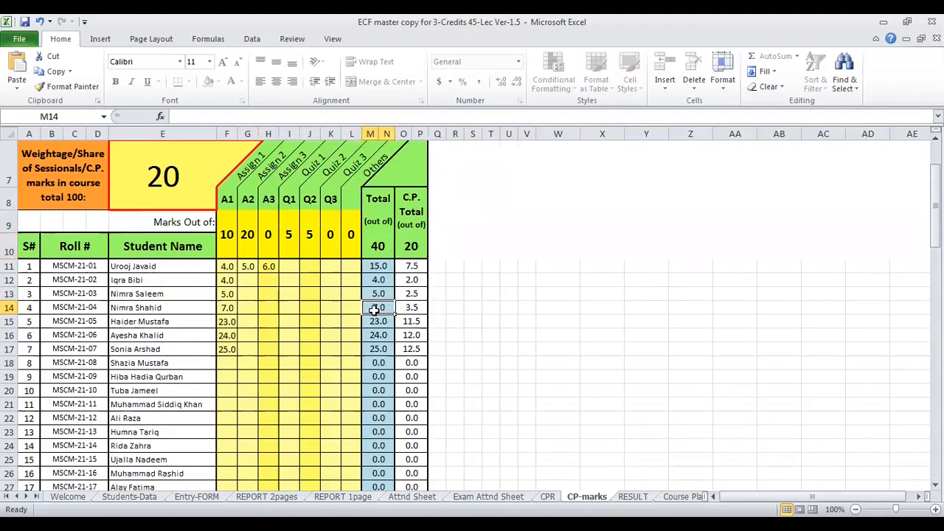
- Compare the C.P. Total (out of) cell with the weightage cell, and inspect the students' C.P. totals and the first student's Assignment 1 mark
{"action": "left_click", "coordinate": [411, 245]}
{"action": "left_click", "coordinate": [145, 180]}
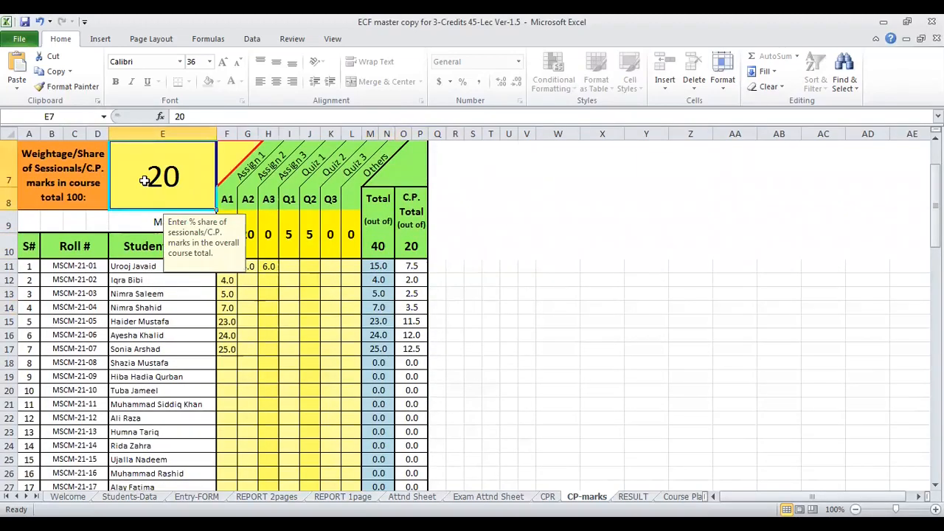
{"action": "left_click", "coordinate": [410, 248]}
{"action": "left_click", "coordinate": [411, 319]}
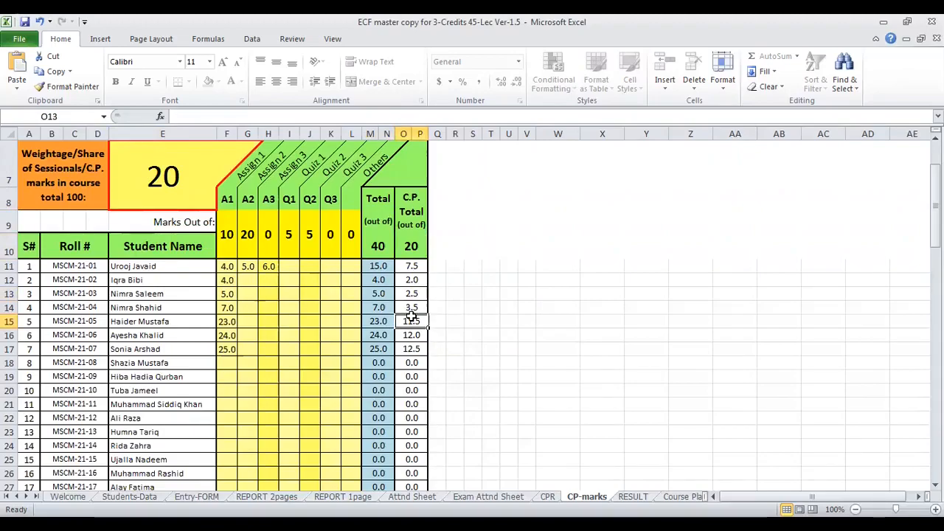
{"action": "scroll", "coordinate": [409, 335], "scroll_direction": "down", "scroll_amount": 2}
{"action": "scroll", "coordinate": [408, 336], "scroll_direction": "up", "scroll_amount": 3}
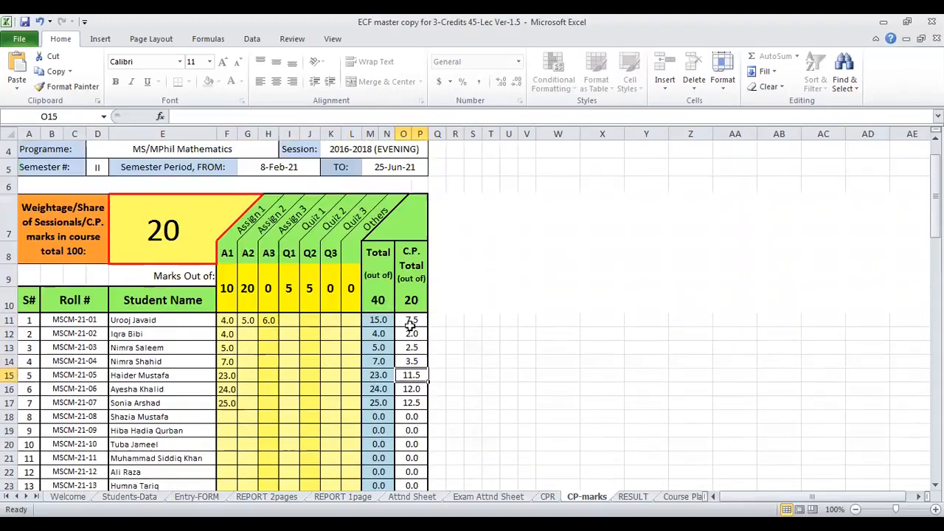
{"action": "left_click", "coordinate": [226, 319]}
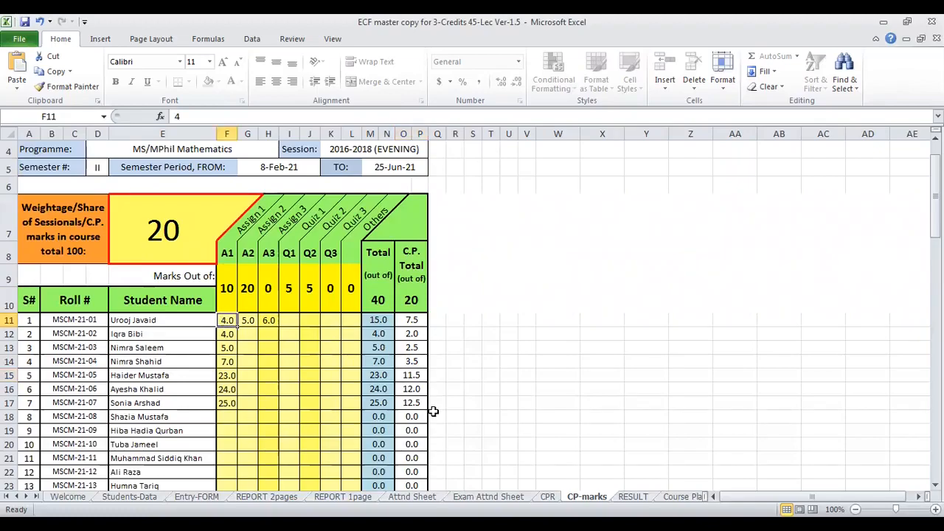
- Enter Assignment 1 marks 18, 20, 16, 10, 12, 14, 18, 19, 12 and 11 for students 1 to 10
{"action": "type", "text": "18"}
{"action": "key", "text": "Return"}
{"action": "type", "text": "20"}
{"action": "key", "text": "Return"}
{"action": "type", "text": "16"}
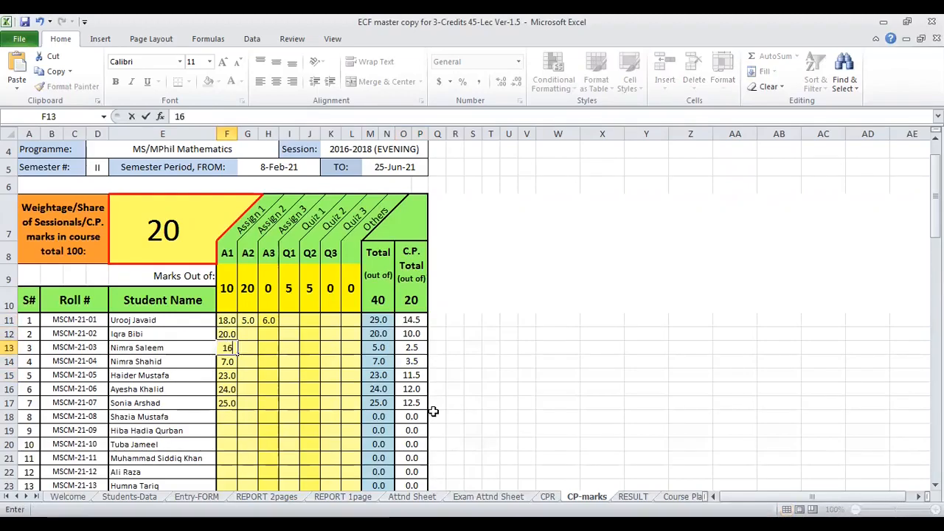
{"action": "key", "text": "Return"}
{"action": "type", "text": "10"}
{"action": "key", "text": "Return"}
{"action": "type", "text": "12"}
{"action": "key", "text": "Return"}
{"action": "type", "text": "14"}
{"action": "key", "text": "Return"}
{"action": "type", "text": "18"}
{"action": "key", "text": "Return"}
{"action": "type", "text": "19"}
{"action": "key", "text": "Return"}
{"action": "type", "text": "12"}
{"action": "key", "text": "Return"}
{"action": "type", "text": "11"}
{"action": "key", "text": "Return"}
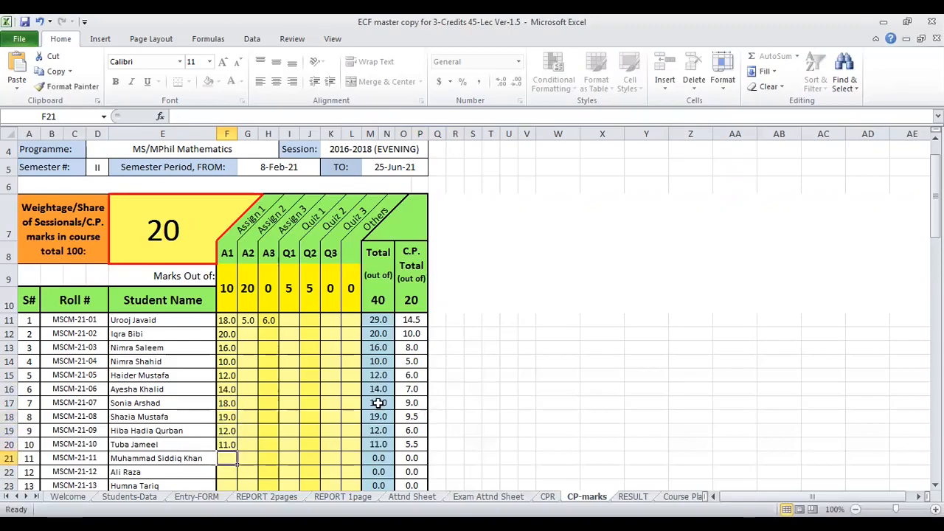
- Clear the first student's Assignment 2 and Assignment 3 marks
{"action": "left_click", "coordinate": [253, 320]}
{"action": "key", "text": "Right"}
{"action": "key", "text": "Delete"}
{"action": "scroll", "coordinate": [222, 325], "scroll_direction": "down", "scroll_amount": 2}
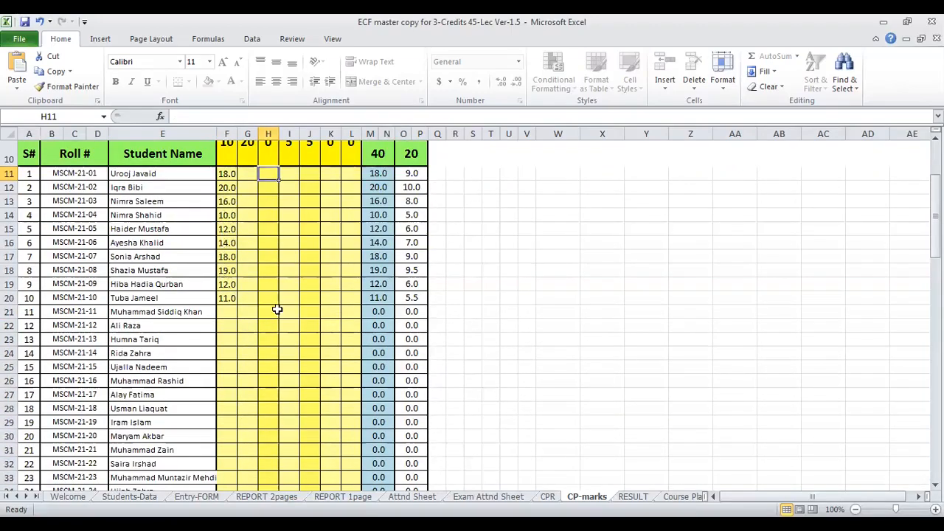
{"action": "scroll", "coordinate": [277, 310], "scroll_direction": "up", "scroll_amount": 1}
- Set the Marks Out of row to 20 for Assignment 1 and 0 for Assignment 2, Quiz 1 and Quiz 2
{"action": "left_click", "coordinate": [251, 233]}
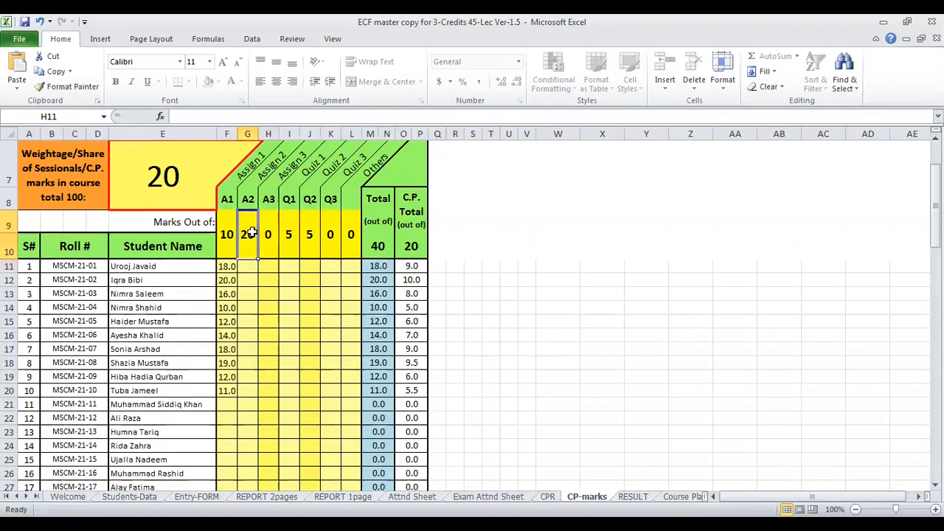
{"action": "key", "text": "Left"}
{"action": "type", "text": "20"}
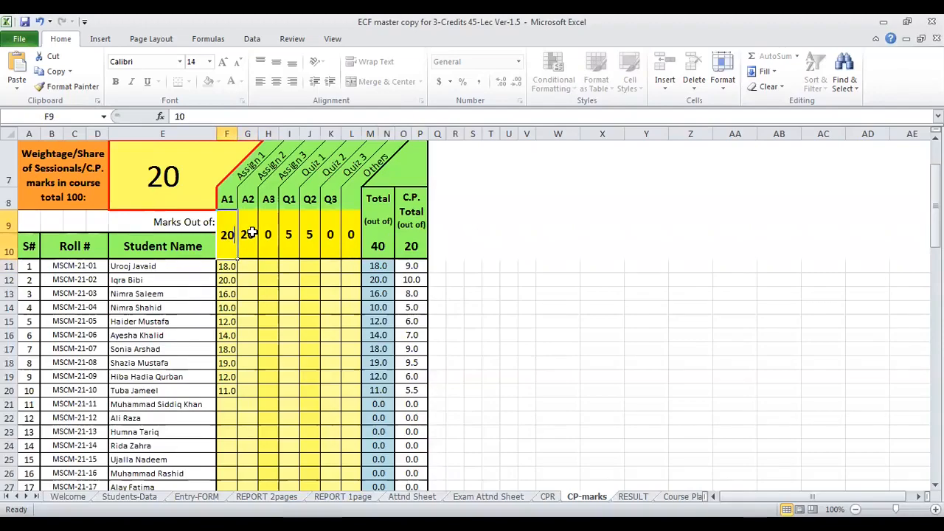
{"action": "key", "text": "Right"}
{"action": "type", "text": "20"}
{"action": "key", "text": "Right"}
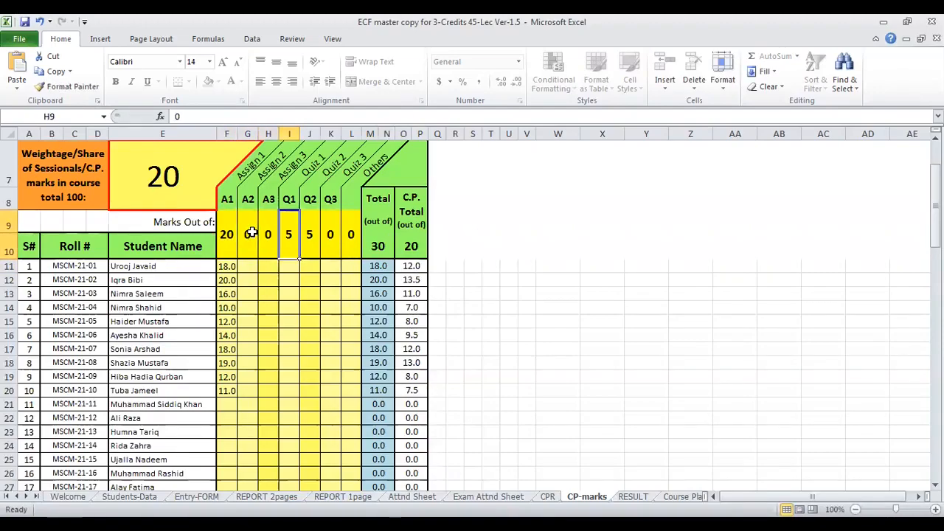
{"action": "type", "text": "0"}
{"action": "key", "text": "Right"}
{"action": "type", "text": "0"}
{"action": "key", "text": "Right"}
- Compare the students' Assignment 1 marks with their Total and C.P. Total columns
{"action": "left_click", "coordinate": [227, 236]}
{"action": "left_click", "coordinate": [224, 267]}
{"action": "left_click", "coordinate": [230, 295]}
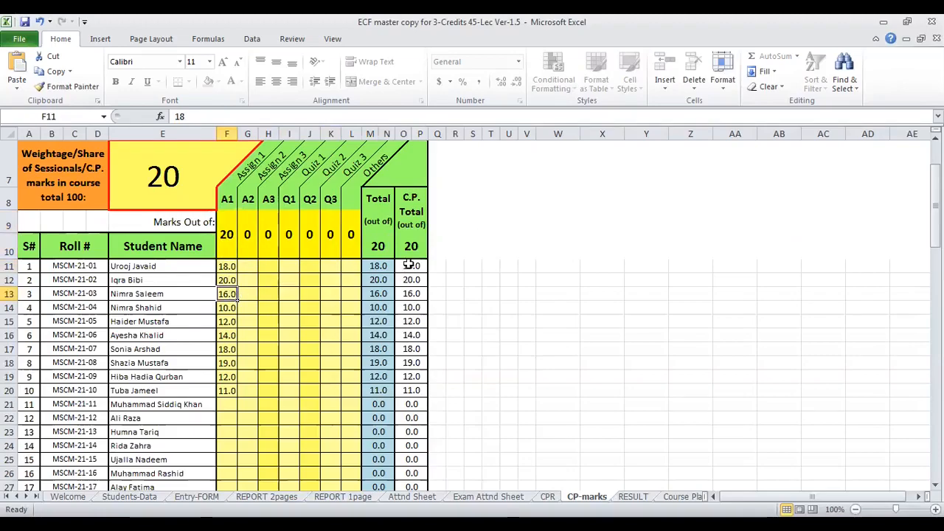
{"action": "scroll", "coordinate": [423, 298], "scroll_direction": "down", "scroll_amount": 1}
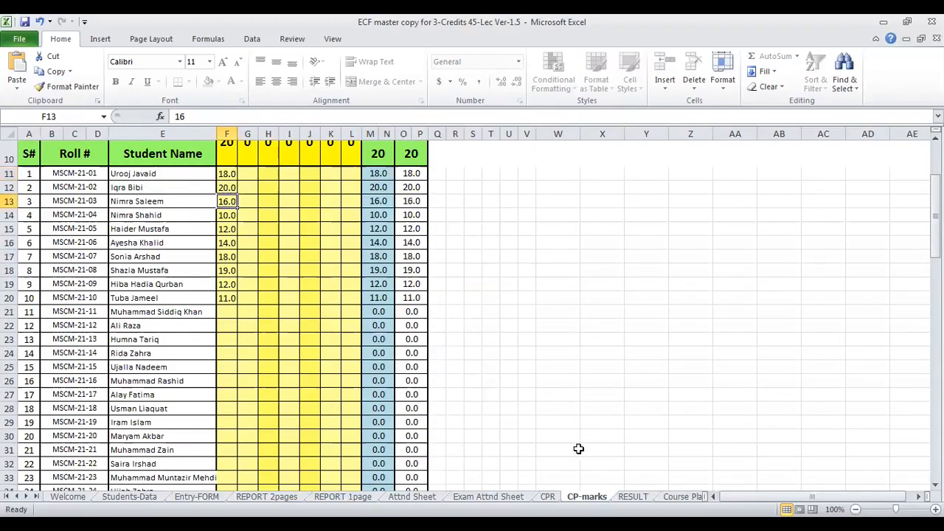
- Open the RESULT sheet and inspect its C.P. column, including the note on the second student's C.P. cell
{"action": "left_click", "coordinate": [632, 496]}
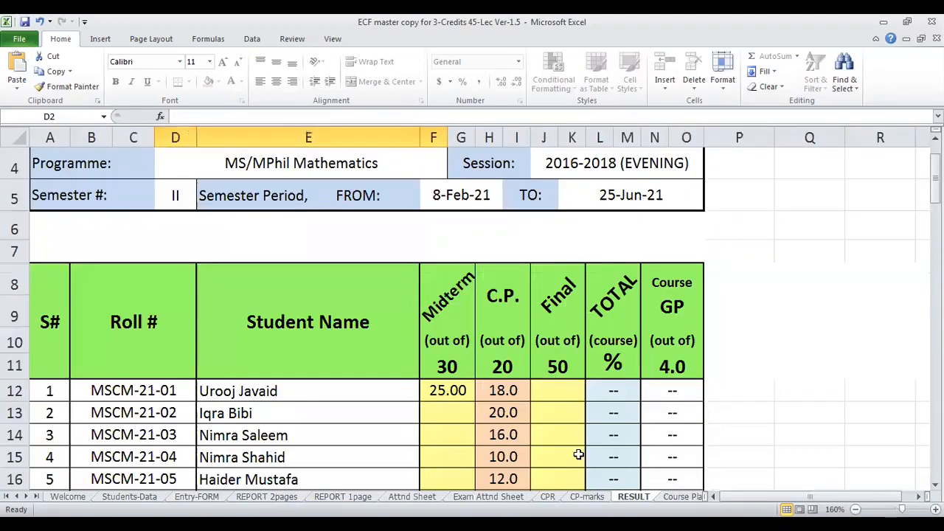
{"action": "scroll", "coordinate": [578, 453], "scroll_direction": "down", "scroll_amount": 2}
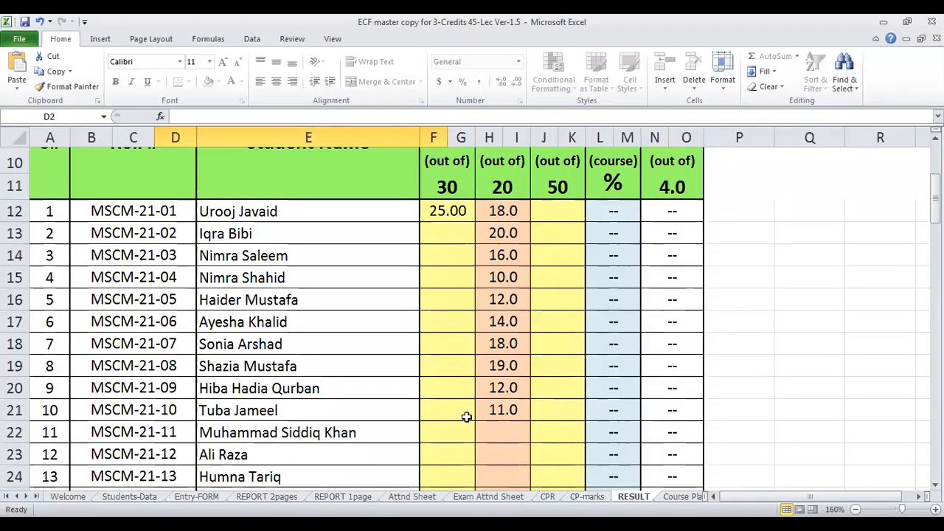
{"action": "scroll", "coordinate": [507, 214], "scroll_direction": "up", "scroll_amount": 2}
{"action": "scroll", "coordinate": [503, 221], "scroll_direction": "down", "scroll_amount": 2}
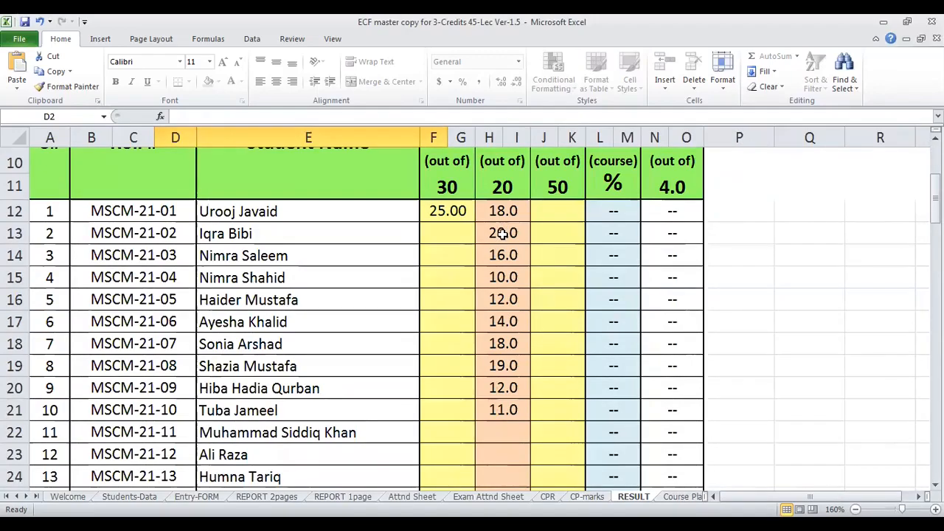
{"action": "left_click", "coordinate": [502, 233]}
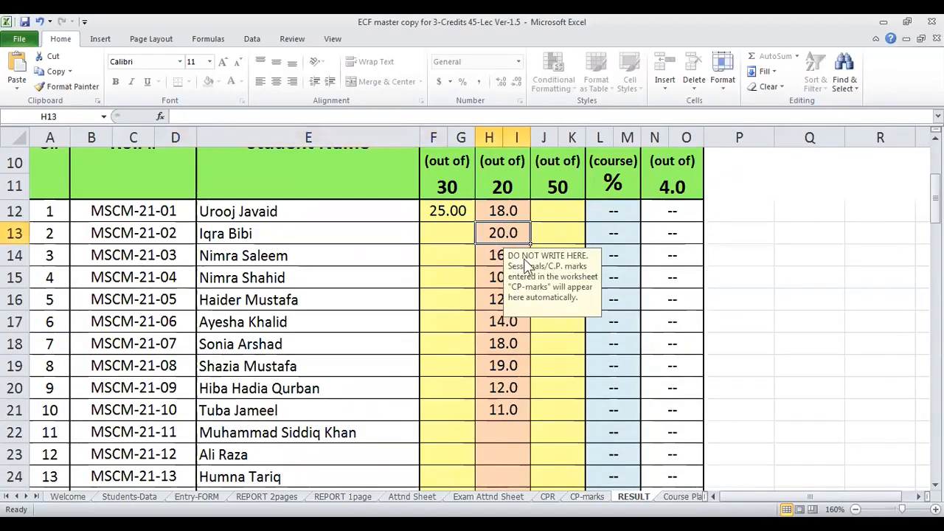
- Compare the weightage and C.P. totals on the CP-marks sheet with the header and C.P. column of the RESULT sheet
{"action": "left_click", "coordinate": [587, 496]}
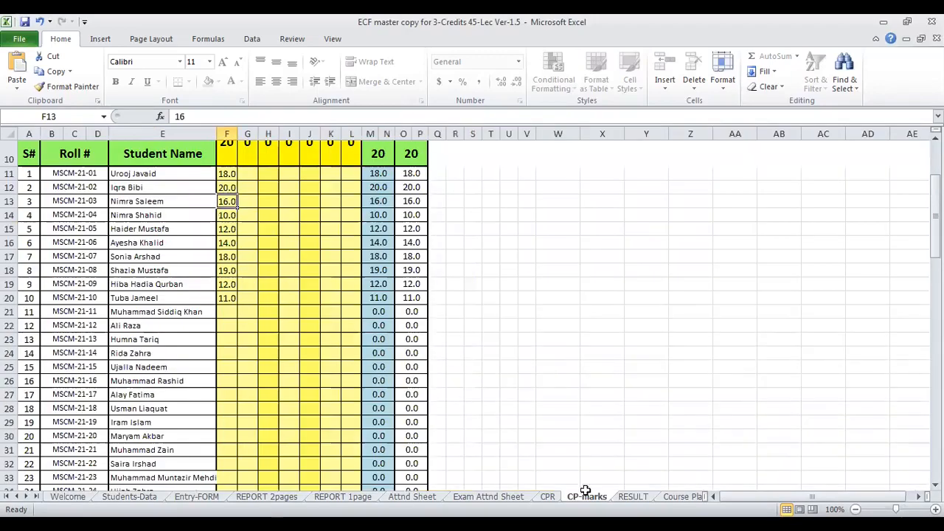
{"action": "scroll", "coordinate": [291, 217], "scroll_direction": "up", "scroll_amount": 2}
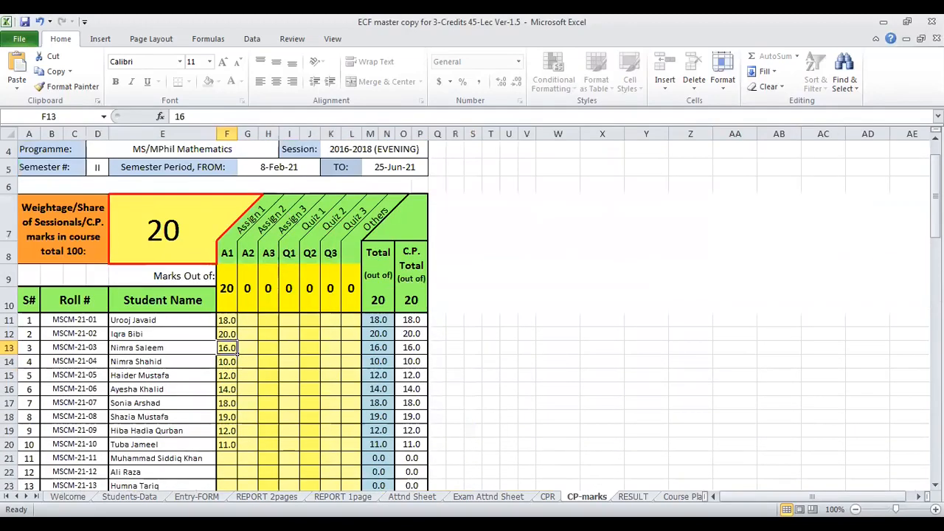
{"action": "left_click", "coordinate": [632, 496]}
{"action": "scroll", "coordinate": [588, 351], "scroll_direction": "up", "scroll_amount": 3}
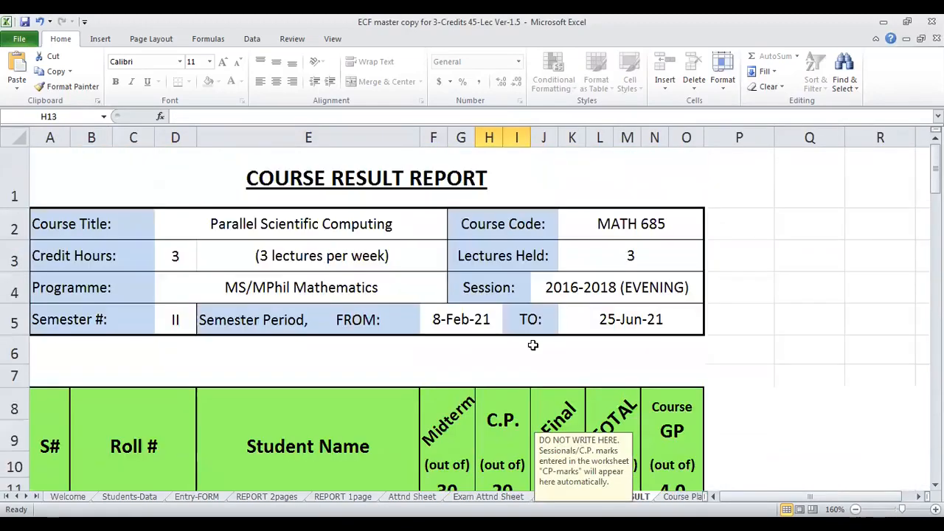
{"action": "scroll", "coordinate": [533, 344], "scroll_direction": "down", "scroll_amount": 2}
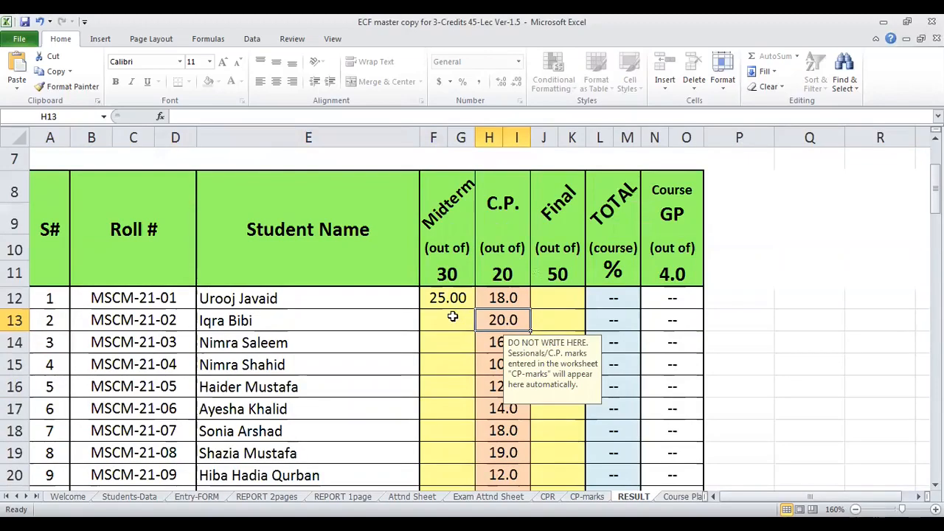
- Inspect the Midterm and Final mark entry cells for the first few students on the RESULT sheet
{"action": "left_click", "coordinate": [445, 339]}
{"action": "scroll", "coordinate": [440, 354], "scroll_direction": "down", "scroll_amount": 2}
{"action": "scroll", "coordinate": [441, 336], "scroll_direction": "up", "scroll_amount": 1}
{"action": "left_click", "coordinate": [452, 233]}
{"action": "scroll", "coordinate": [539, 281], "scroll_direction": "up", "scroll_amount": 1}
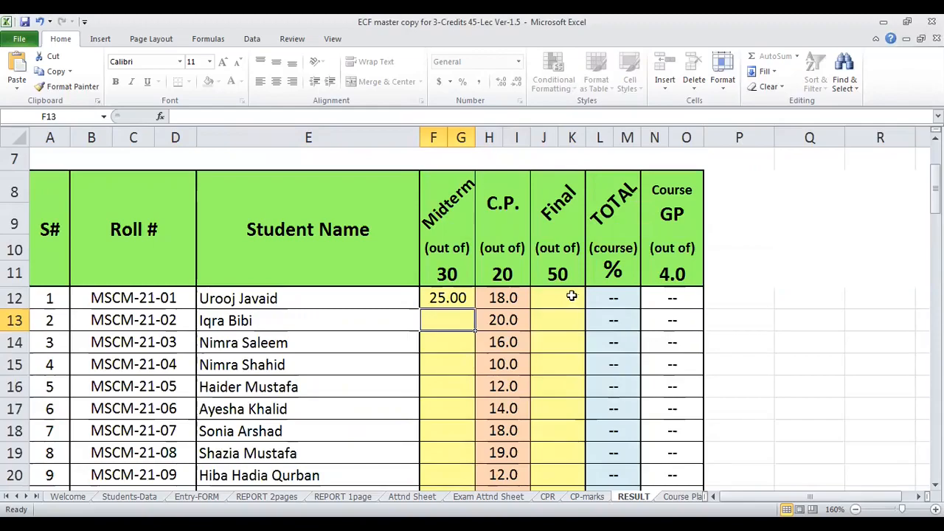
{"action": "left_click", "coordinate": [569, 296]}
{"action": "left_click", "coordinate": [562, 317]}
{"action": "left_click", "coordinate": [562, 339]}
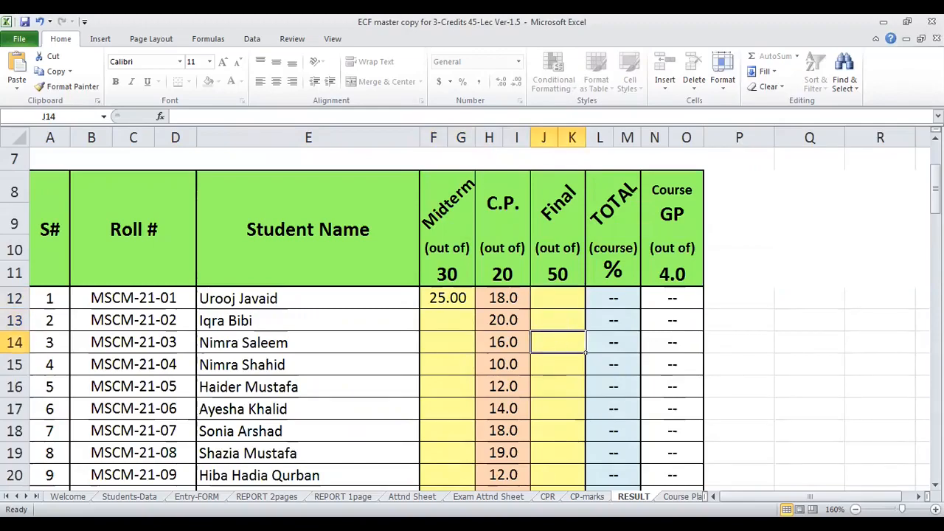
- Set the weightage of sessional marks on the CP-marks sheet to 10
{"action": "left_click", "coordinate": [586, 496]}
{"action": "left_click", "coordinate": [182, 247]}
{"action": "type", "text": "10"}
{"action": "key", "text": "Return"}
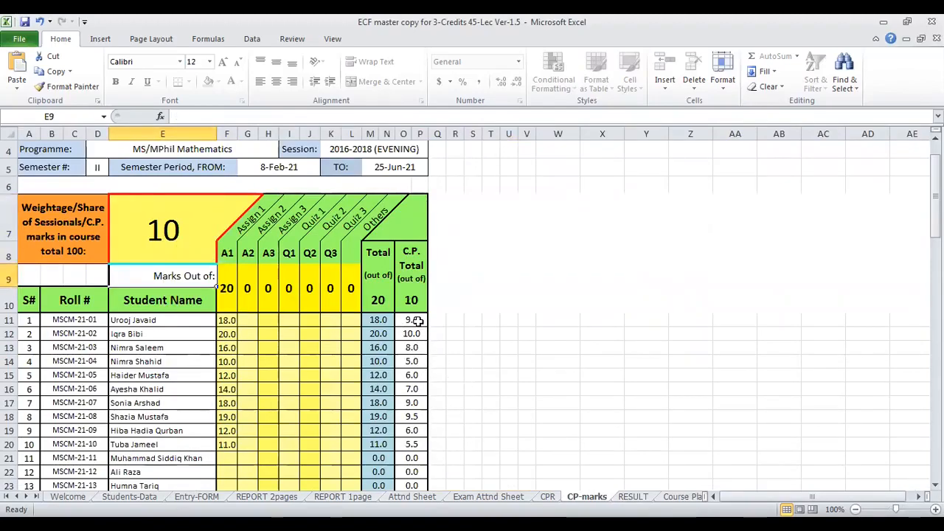
- Inspect the maximum marks for Midterm, C.P. and Final in the header of the RESULT sheet
{"action": "left_click", "coordinate": [632, 496]}
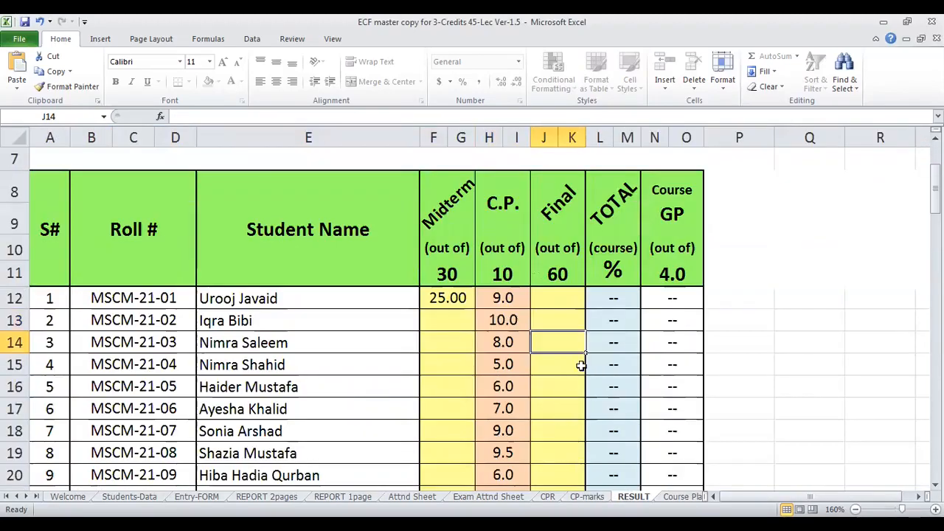
{"action": "left_click", "coordinate": [445, 274]}
{"action": "left_click", "coordinate": [503, 274]}
{"action": "left_click", "coordinate": [560, 276]}
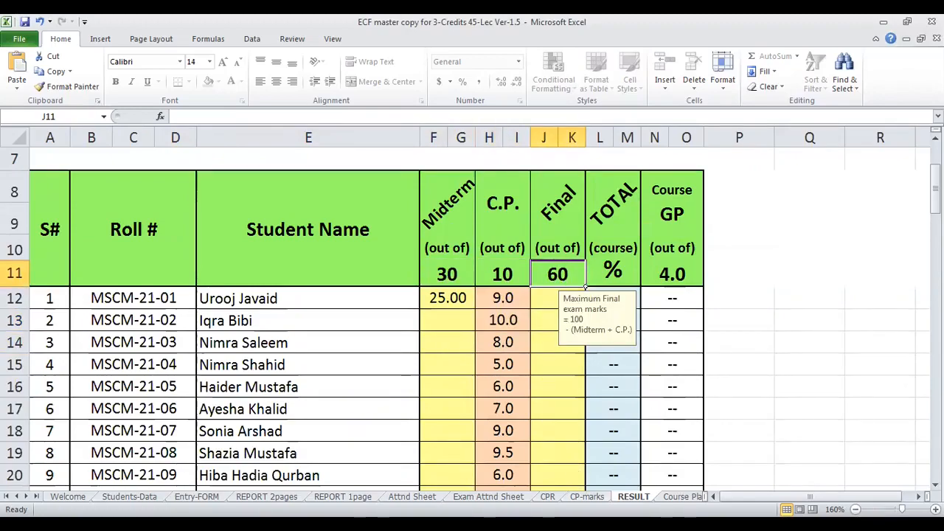
- Restore the weightage of sessional marks on the CP-marks sheet to 20
{"action": "left_click", "coordinate": [587, 496]}
{"action": "left_click", "coordinate": [129, 249]}
{"action": "type", "text": "20"}
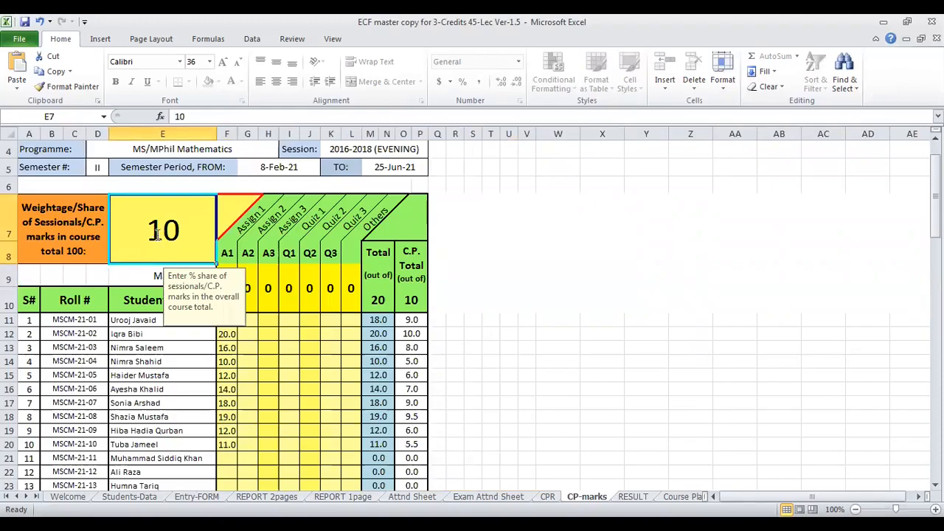
{"action": "left_click", "coordinate": [260, 361]}
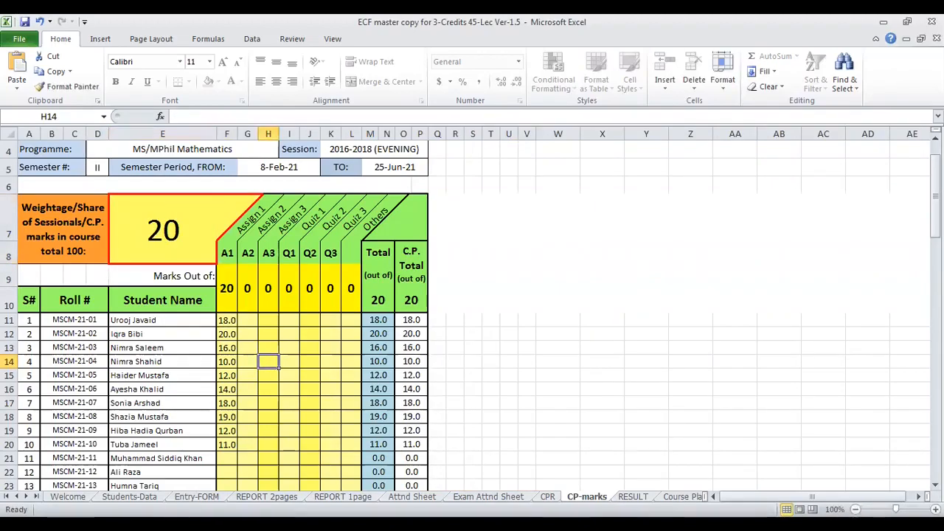
- Review the Final, TOTAL and C.P. columns on the RESULT sheet and compare them with the CP-marks sheet
{"action": "left_click", "coordinate": [633, 497]}
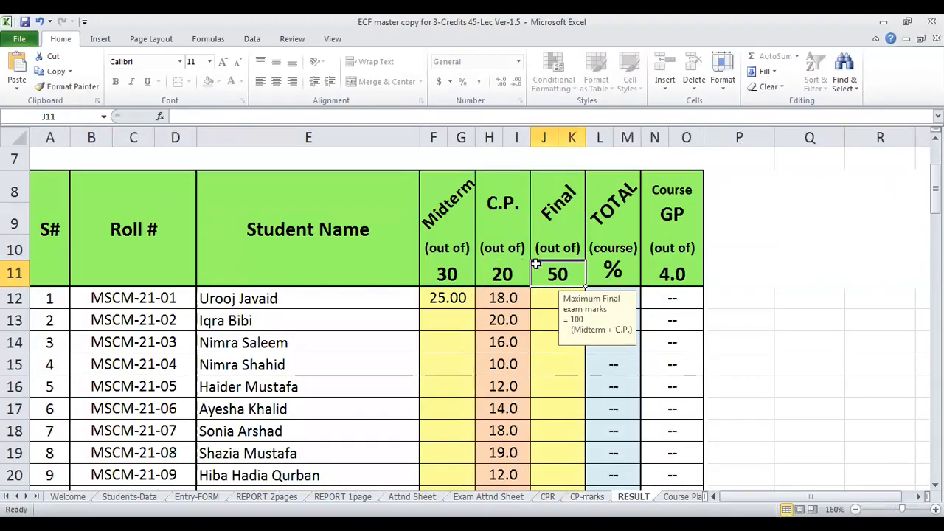
{"action": "left_click", "coordinate": [546, 327]}
{"action": "left_click", "coordinate": [614, 316]}
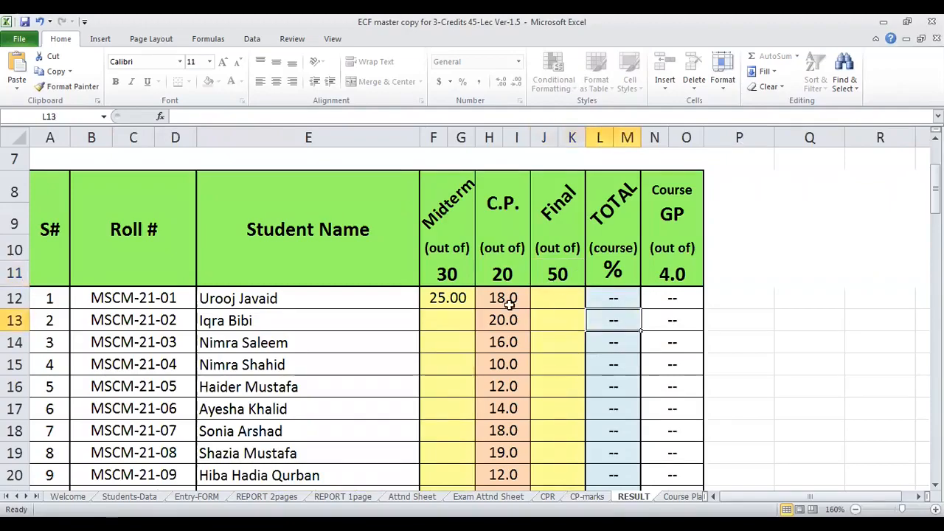
{"action": "scroll", "coordinate": [449, 300], "scroll_direction": "down", "scroll_amount": 2}
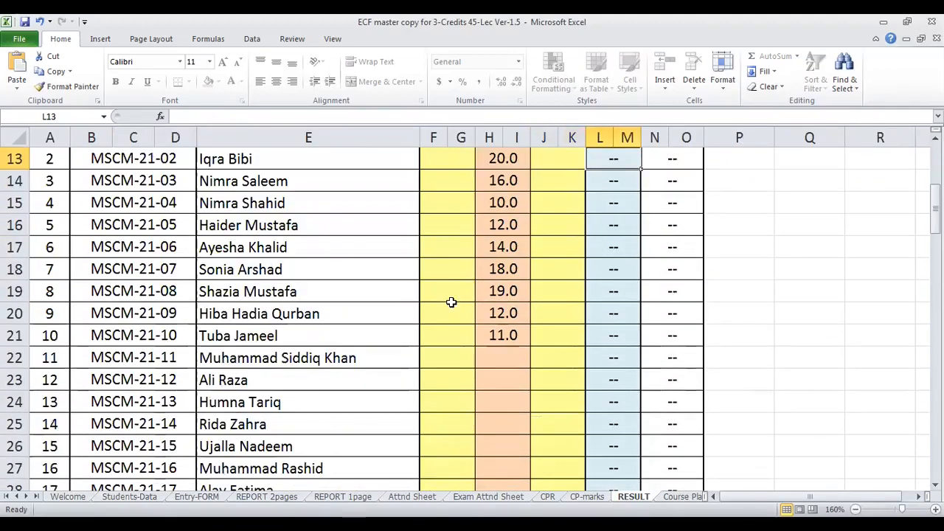
{"action": "scroll", "coordinate": [472, 300], "scroll_direction": "up", "scroll_amount": 1}
{"action": "left_click", "coordinate": [588, 496]}
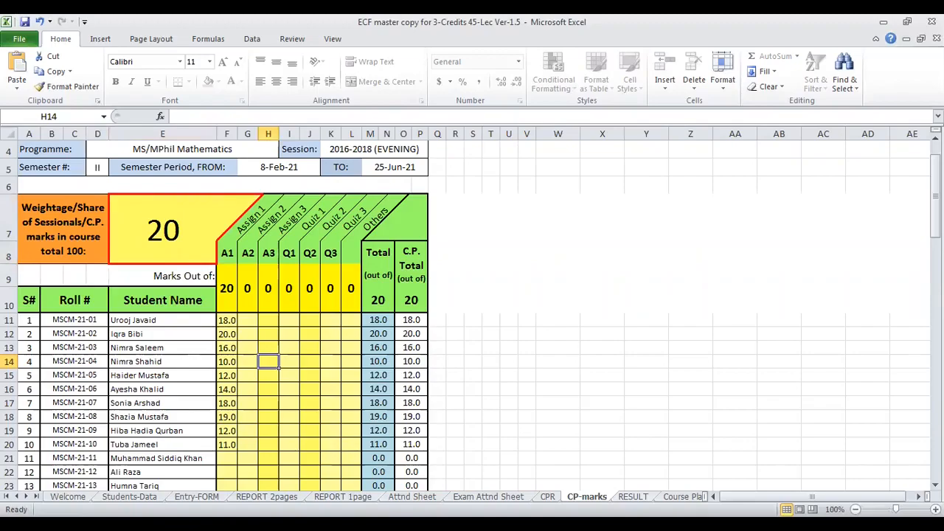
- Enter Midterm marks 28, 22, 19, 16, 12 and 9 for students 2 to 7 on the RESULT sheet
{"action": "left_click", "coordinate": [633, 496]}
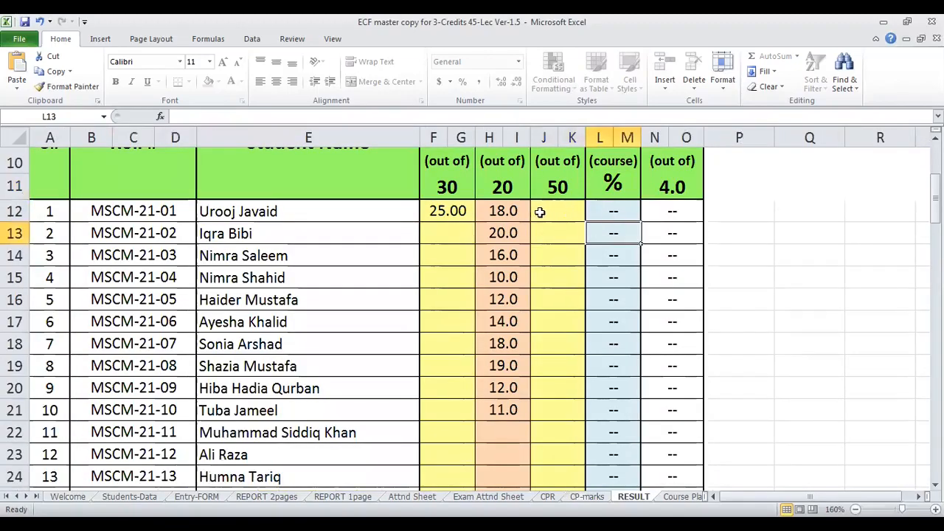
{"action": "left_click", "coordinate": [558, 211]}
{"action": "left_click", "coordinate": [451, 232]}
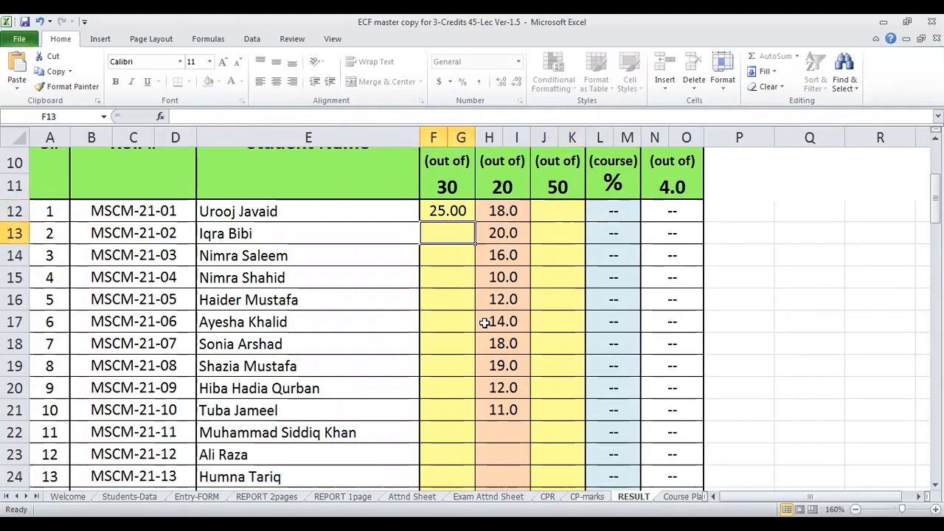
{"action": "type", "text": "28"}
{"action": "key", "text": "Return"}
{"action": "type", "text": "22"}
{"action": "key", "text": "Return"}
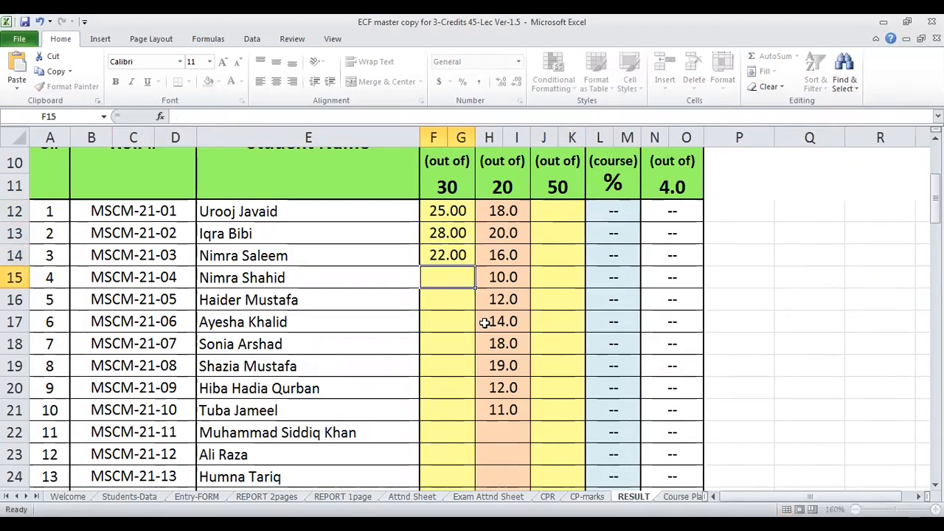
{"action": "type", "text": "19"}
{"action": "key", "text": "Return"}
{"action": "type", "text": "16"}
{"action": "key", "text": "Return"}
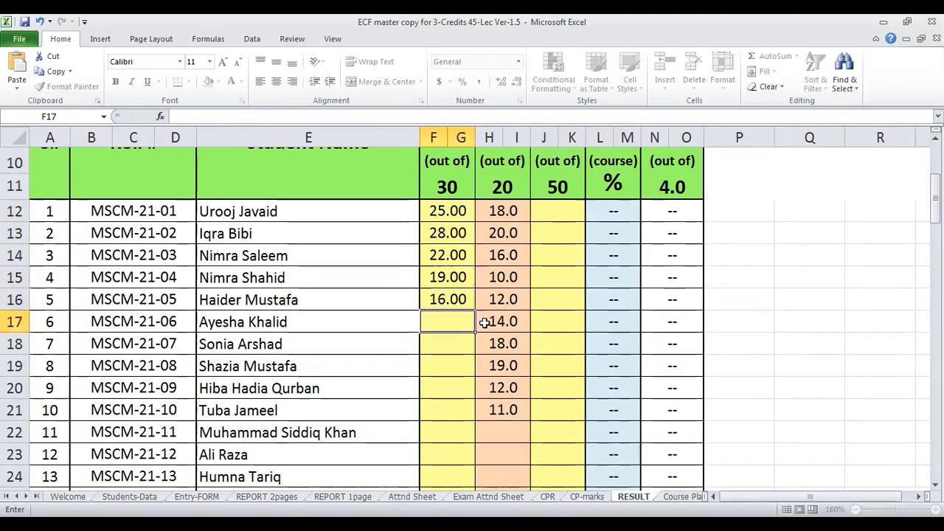
{"action": "type", "text": "12"}
{"action": "key", "text": "Return"}
{"action": "type", "text": "9"}
{"action": "key", "text": "Return"}
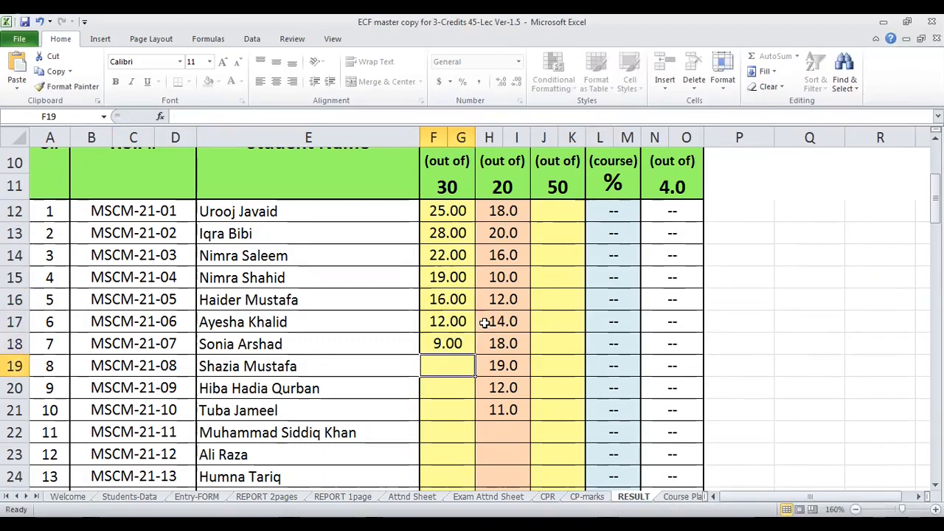
- Enter Final marks 43, 34, 39, 40, 56 and 23 for students 1 to 6 on the RESULT sheet
{"action": "left_click", "coordinate": [569, 212]}
{"action": "scroll", "coordinate": [598, 280], "scroll_direction": "up", "scroll_amount": 1}
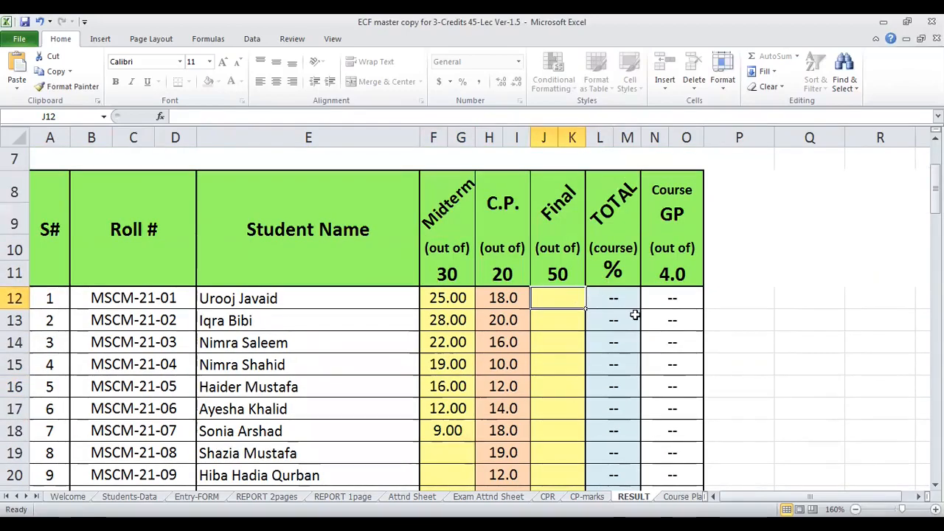
{"action": "type", "text": "43"}
{"action": "key", "text": "Return"}
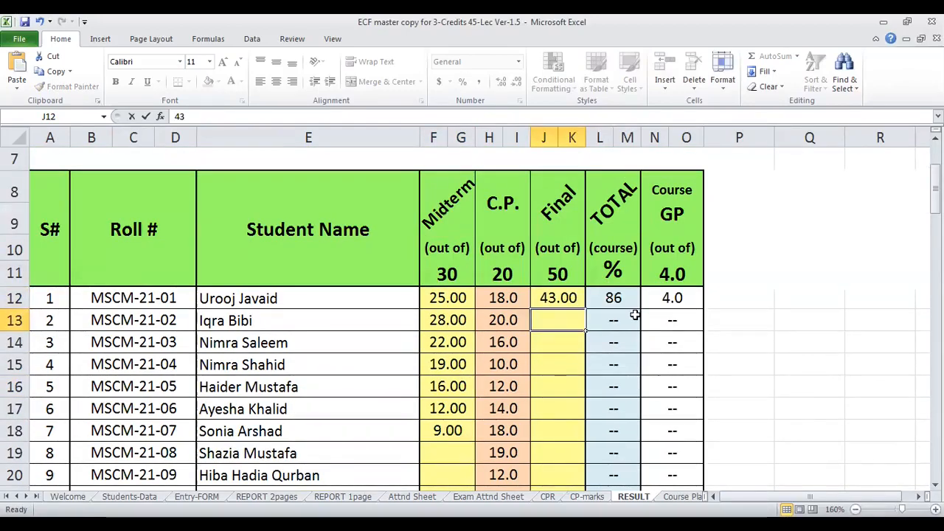
{"action": "type", "text": "34"}
{"action": "key", "text": "Return"}
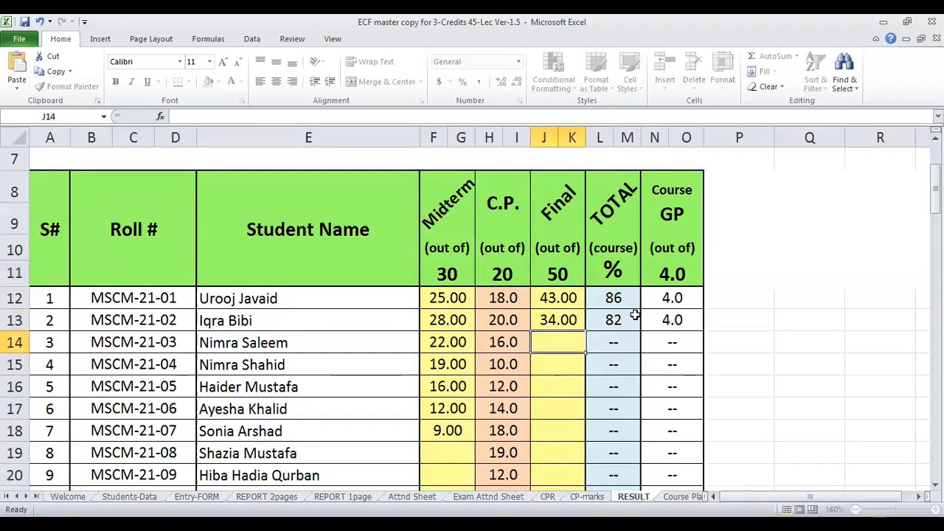
{"action": "type", "text": "39"}
{"action": "key", "text": "Return"}
{"action": "type", "text": "40"}
{"action": "key", "text": "Return"}
{"action": "type", "text": "56"}
{"action": "key", "text": "Return"}
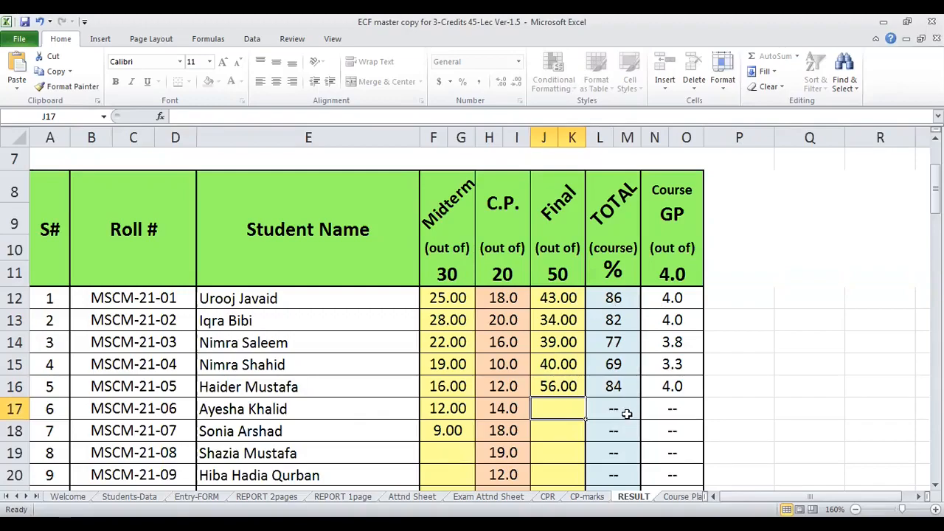
{"action": "type", "text": "23"}
{"action": "key", "text": "Return"}
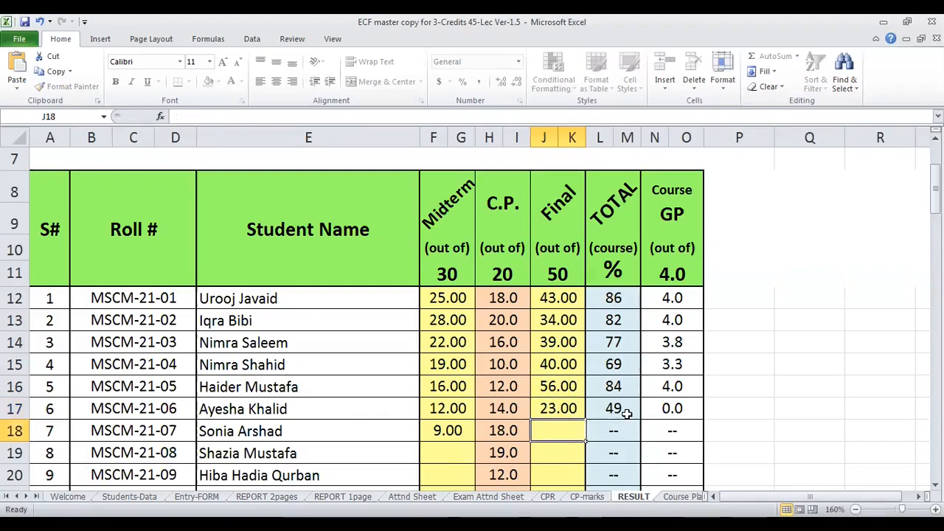
- Check the TOTAL and Course GP cells of student 6, and enter Final mark 44 for student 7
{"action": "left_click", "coordinate": [625, 413]}
{"action": "key", "text": "Right"}
{"action": "left_click", "coordinate": [556, 427]}
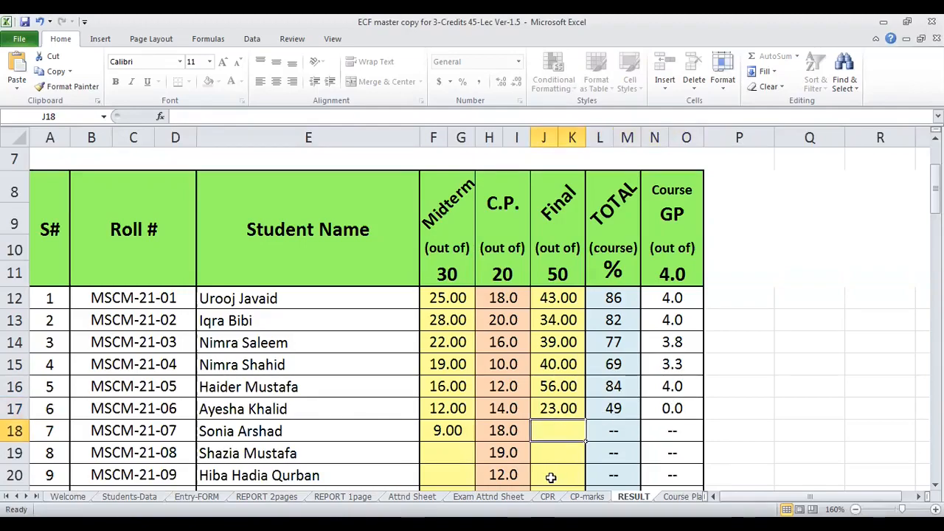
{"action": "type", "text": "44"}
{"action": "key", "text": "Return"}
{"action": "scroll", "coordinate": [639, 339], "scroll_direction": "down", "scroll_amount": 1}
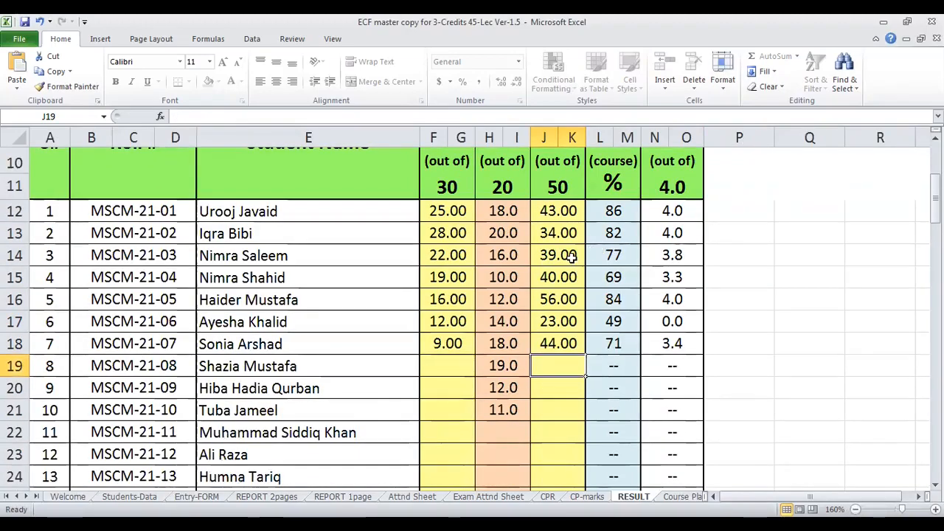
- Compare the C.P. column of the RESULT sheet with the totals on the CP-marks sheet
{"action": "scroll", "coordinate": [476, 275], "scroll_direction": "up", "scroll_amount": 1}
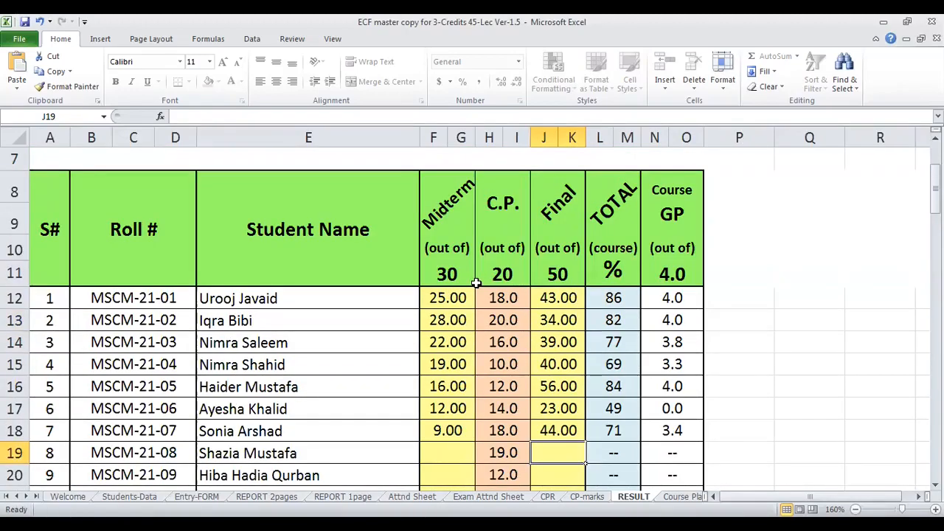
{"action": "left_click", "coordinate": [584, 497]}
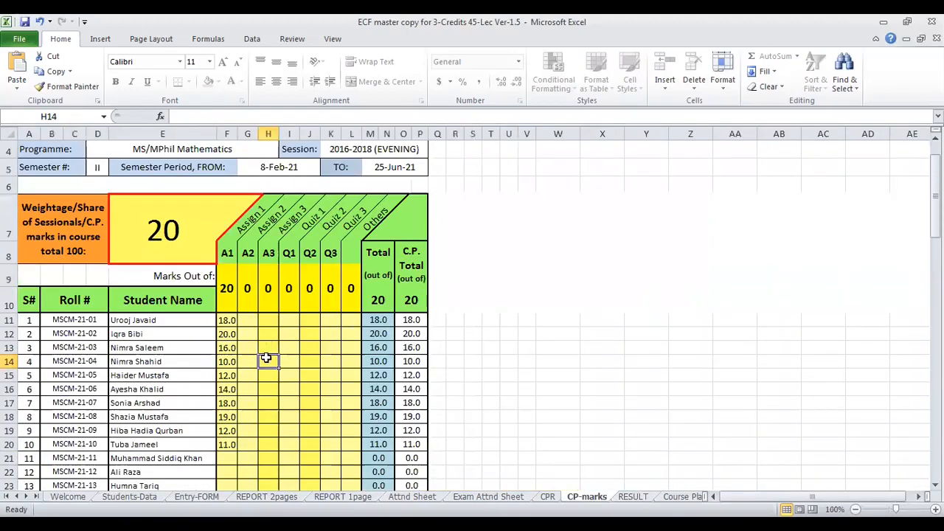
{"action": "key", "text": "ctrl+Page_Down"}
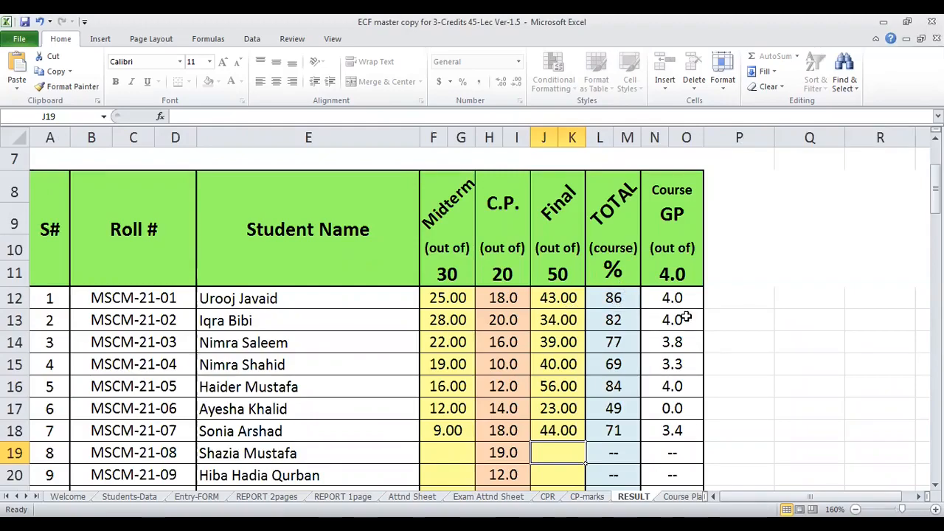
- Display the RESULT sheet from its report title at 100% zoom
{"action": "left_click_drag", "start_coordinate": [810, 496], "coordinate": [815, 497]}
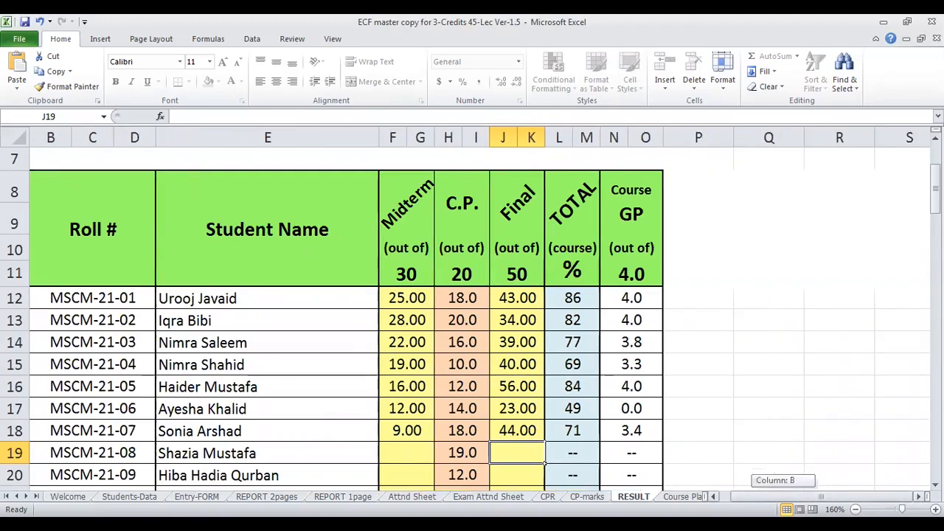
{"action": "key", "text": "ctrl+Home"}
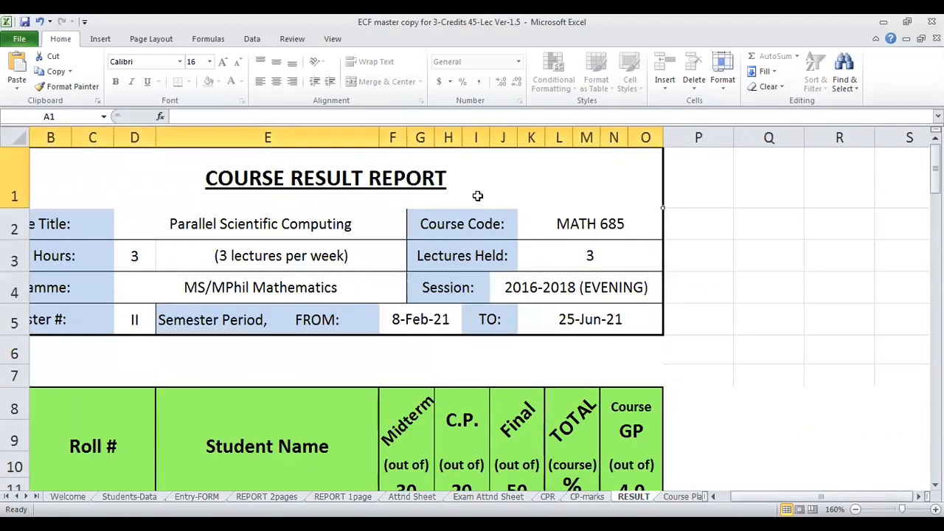
{"action": "left_click", "coordinate": [855, 508]}
{"action": "left_click", "coordinate": [855, 508]}
{"action": "left_click", "coordinate": [855, 509]}
{"action": "left_click", "coordinate": [855, 508]}
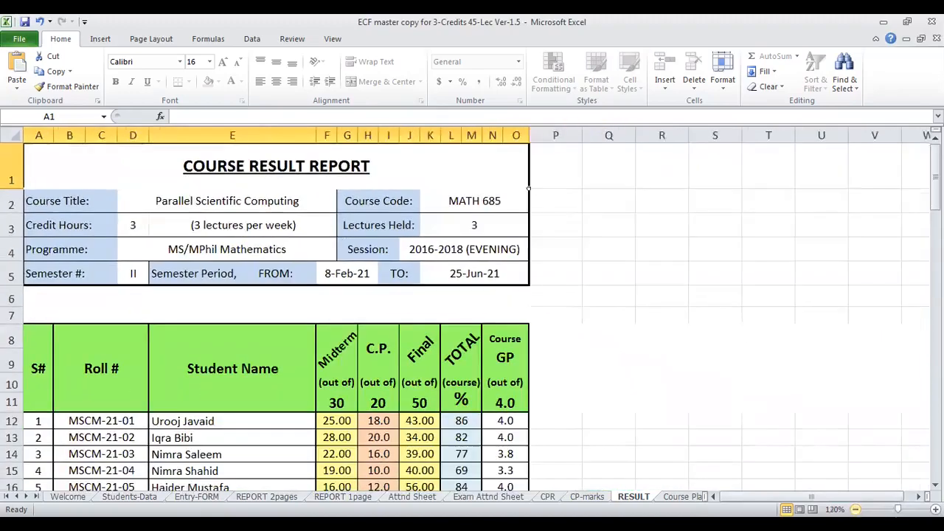
{"action": "left_click", "coordinate": [855, 509]}
{"action": "left_click", "coordinate": [855, 508]}
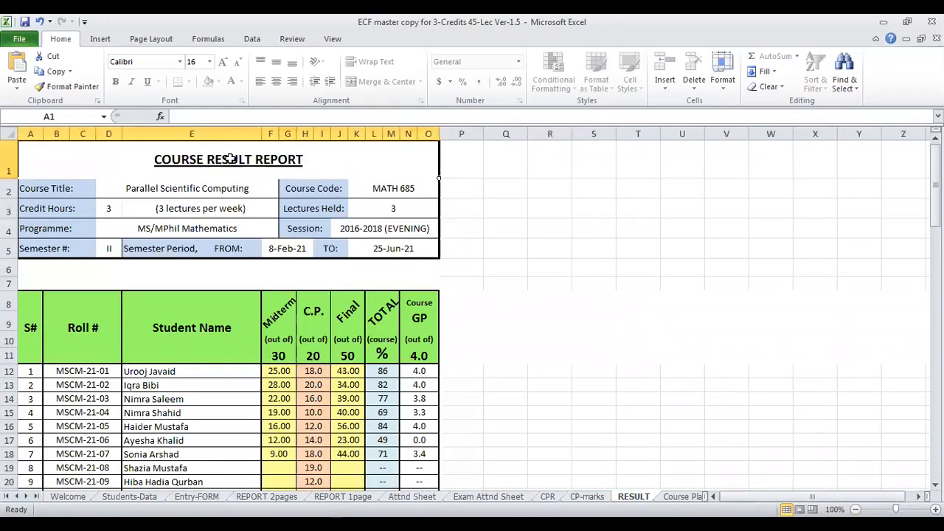
- Highlight the course result report from its title down through the student list and review its full extent
{"action": "left_click_drag", "start_coordinate": [234, 158], "coordinate": [228, 463]}
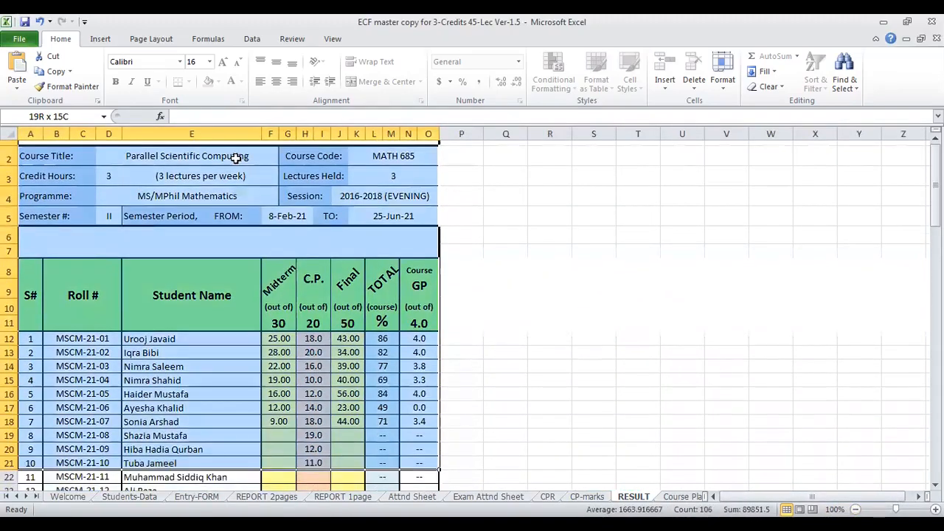
{"action": "key", "text": "shift+Down"}
{"action": "key", "text": "shift+Down"}
{"action": "key", "text": "shift+Down"}
{"action": "key", "text": "shift+Down"}
{"action": "key", "text": "shift+Down"}
{"action": "key", "text": "shift+Down"}
{"action": "key", "text": "shift+Down"}
{"action": "key", "text": "shift+Down"}
{"action": "key", "text": "shift+Down"}
{"action": "key", "text": "shift+Down"}
{"action": "key", "text": "shift+Down"}
{"action": "key", "text": "shift+Down"}
{"action": "key", "text": "shift+Down"}
{"action": "key", "text": "shift+Down"}
{"action": "key", "text": "shift+Down"}
{"action": "key", "text": "shift+Down"}
{"action": "key", "text": "shift+Down"}
{"action": "key", "text": "shift+Down"}
{"action": "key", "text": "shift+Down"}
{"action": "key", "text": "shift+Down"}
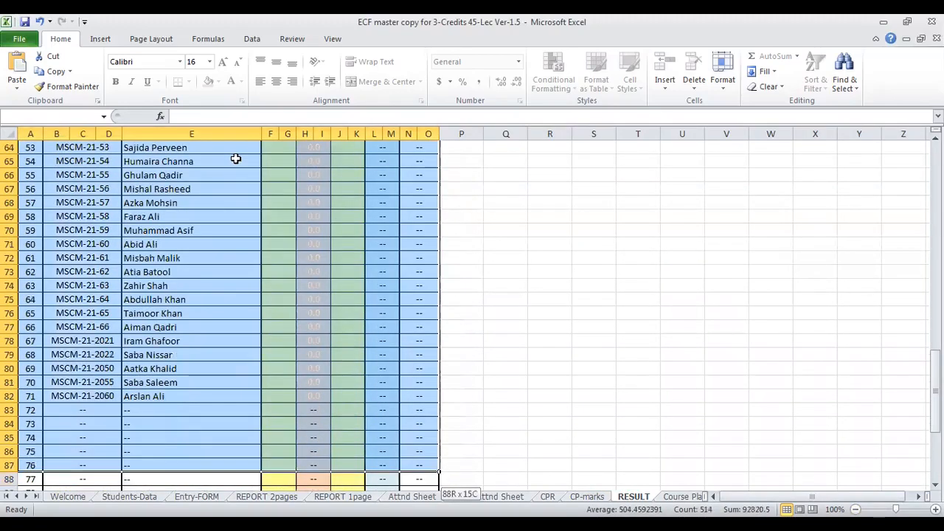
{"action": "scroll", "coordinate": [235, 159], "scroll_direction": "up", "scroll_amount": 20}
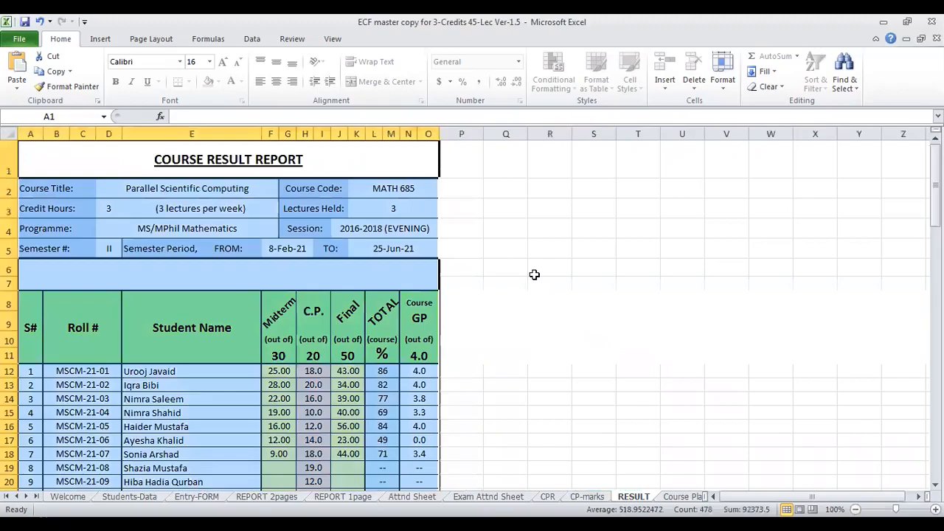
{"action": "scroll", "coordinate": [528, 278], "scroll_direction": "down", "scroll_amount": 2}
{"action": "scroll", "coordinate": [523, 277], "scroll_direction": "down", "scroll_amount": 11}
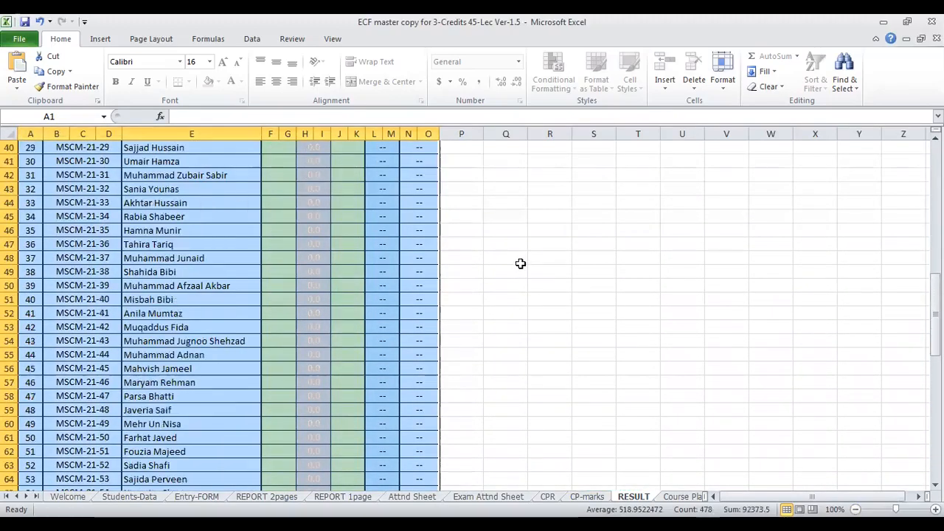
{"action": "scroll", "coordinate": [351, 278], "scroll_direction": "up", "scroll_amount": 13}
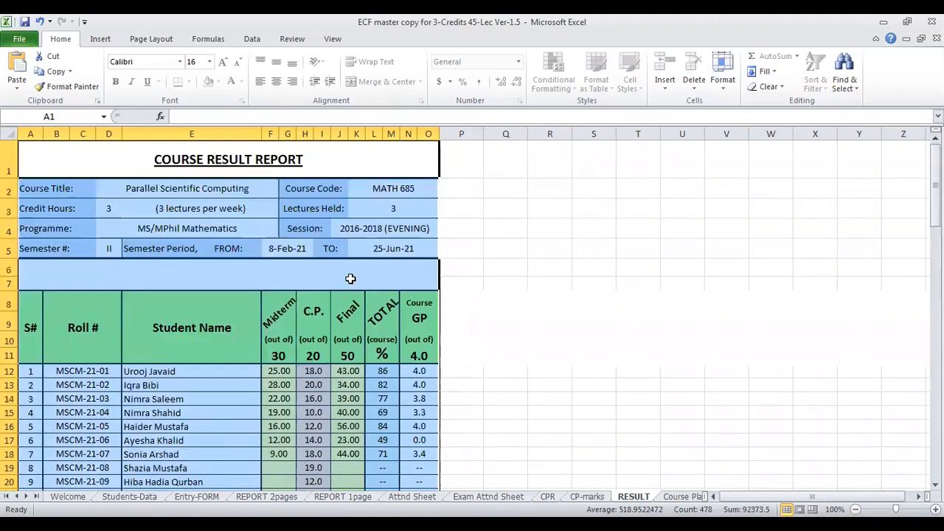
{"action": "left_click", "coordinate": [411, 384]}
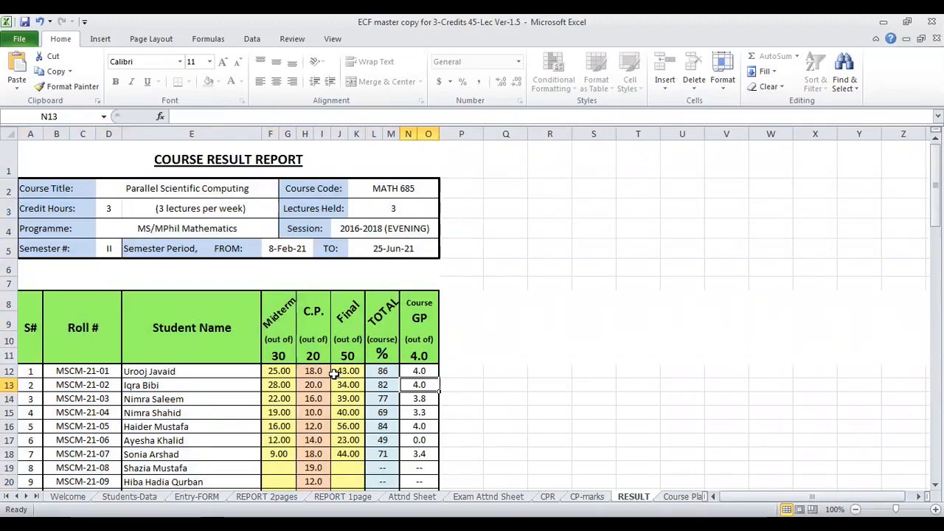
- Change the Final mark of student 3 to 41 and check that student's Course GP and TOTAL
{"action": "left_click", "coordinate": [346, 398]}
{"action": "type", "text": "41"}
{"action": "key", "text": "Return"}
{"action": "left_click", "coordinate": [416, 401]}
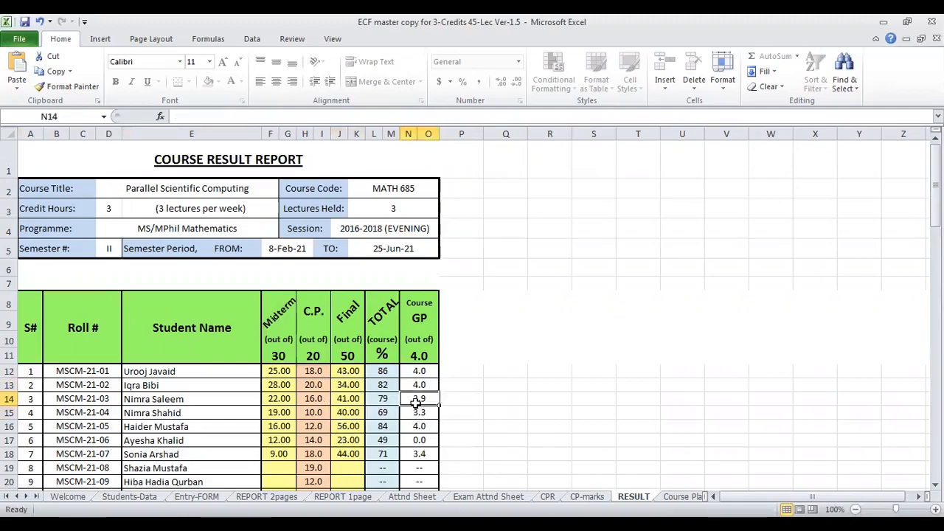
{"action": "left_click", "coordinate": [390, 398]}
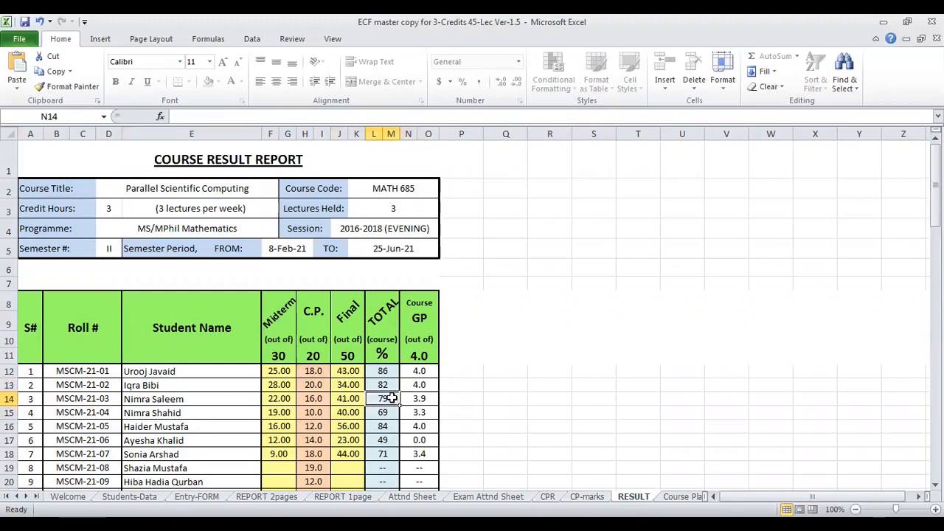
- Try to delete the C.P. mark of student 3 directly on the RESULT sheet
{"action": "left_click", "coordinate": [304, 398]}
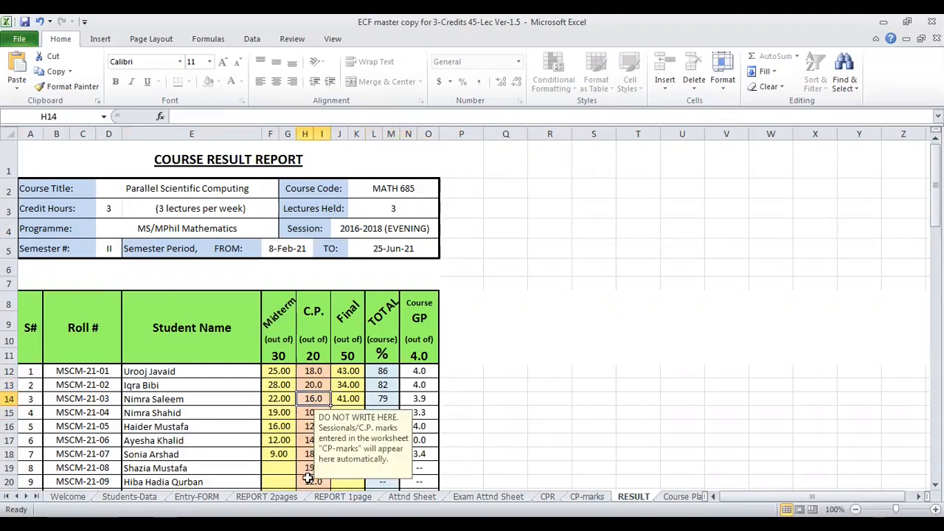
{"action": "key", "text": "Delete"}
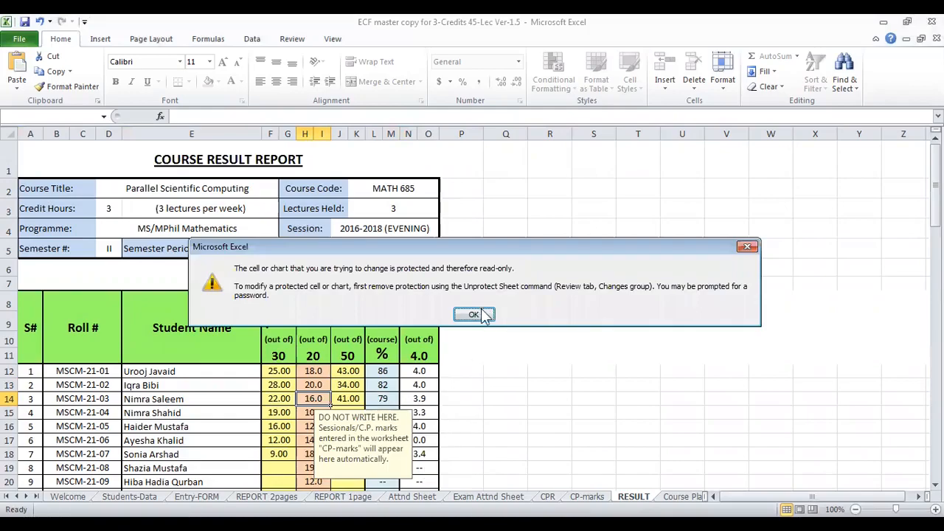
{"action": "left_click", "coordinate": [474, 315]}
- Set the Assignment 1 mark of student 3 to 17 on the CP-marks sheet and return to the RESULT sheet
{"action": "left_click", "coordinate": [587, 496]}
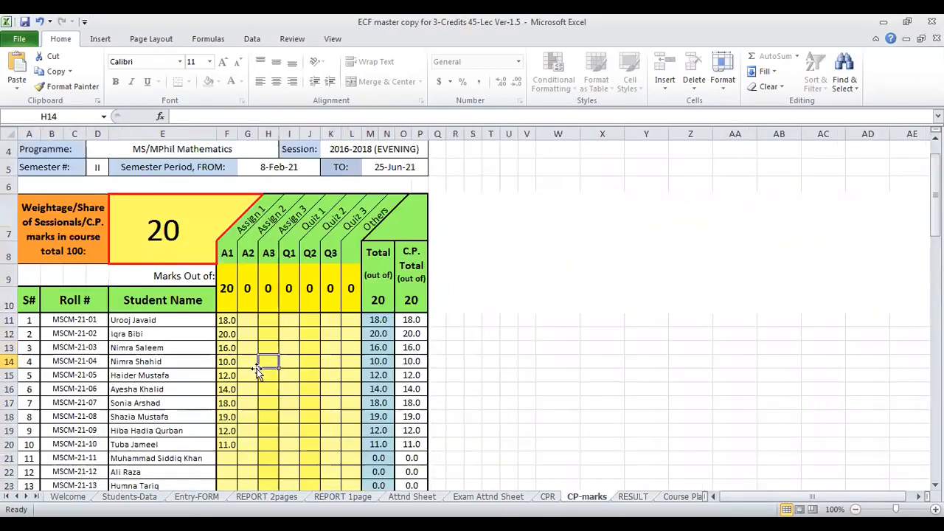
{"action": "left_click", "coordinate": [225, 349]}
{"action": "type", "text": "17"}
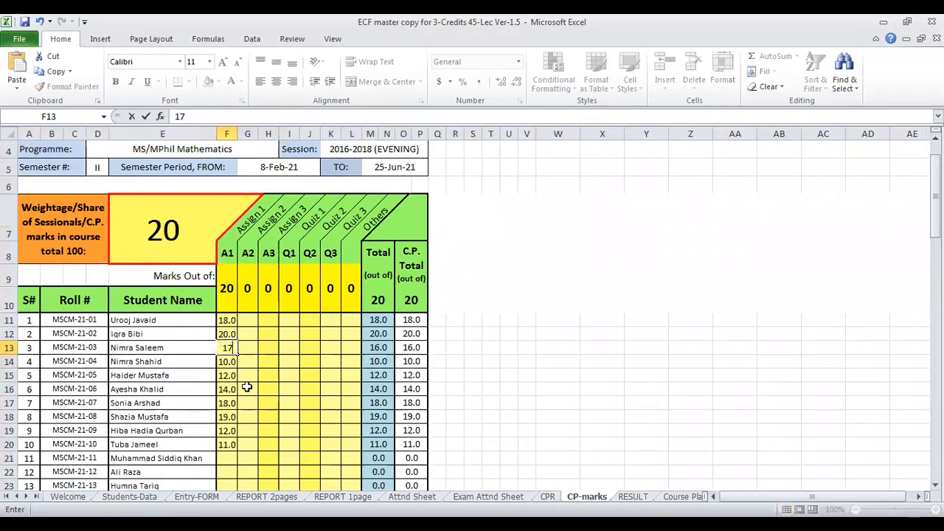
{"action": "key", "text": "Return"}
{"action": "key", "text": "ctrl+Page_Down"}
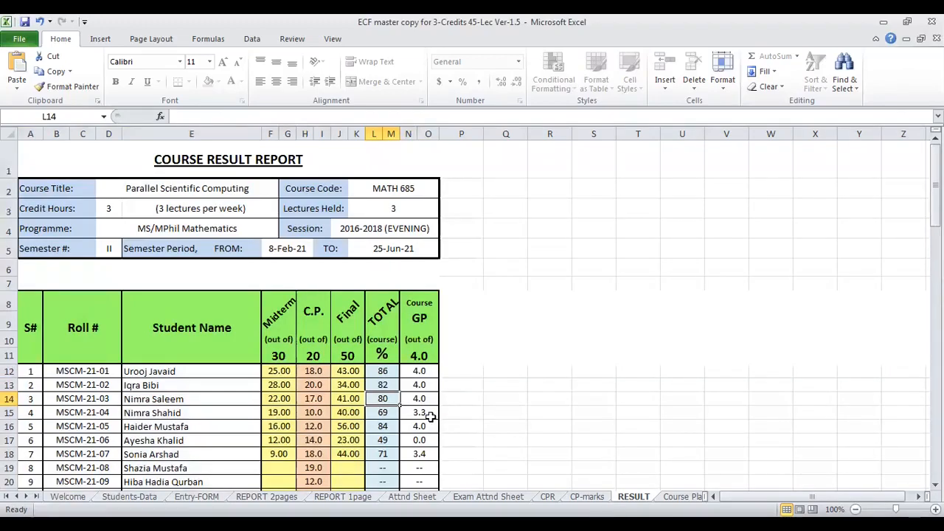
- Check the Midterm and C.P. marks of student 6, change the Final mark to 24 and inspect the Course GP
{"action": "left_click", "coordinate": [281, 439]}
{"action": "left_click", "coordinate": [309, 439]}
{"action": "left_click", "coordinate": [316, 454]}
{"action": "left_click", "coordinate": [349, 439]}
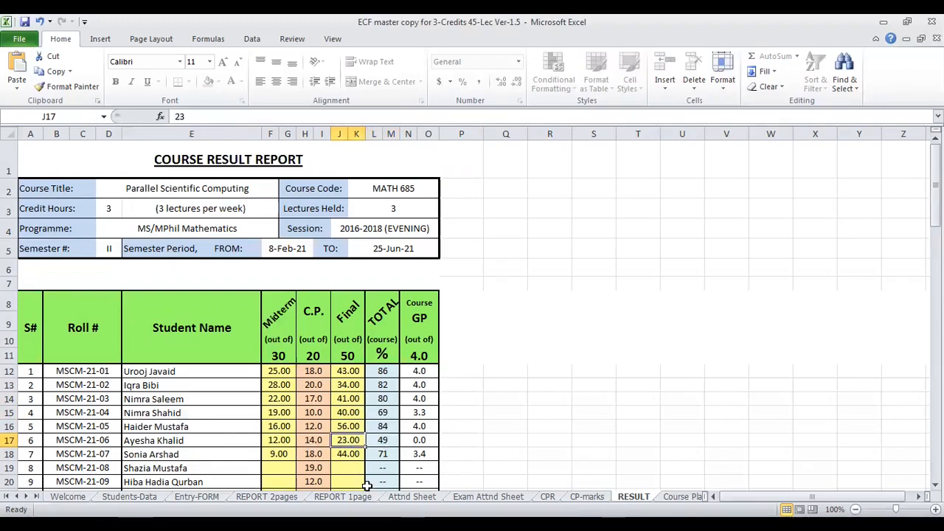
{"action": "type", "text": "24"}
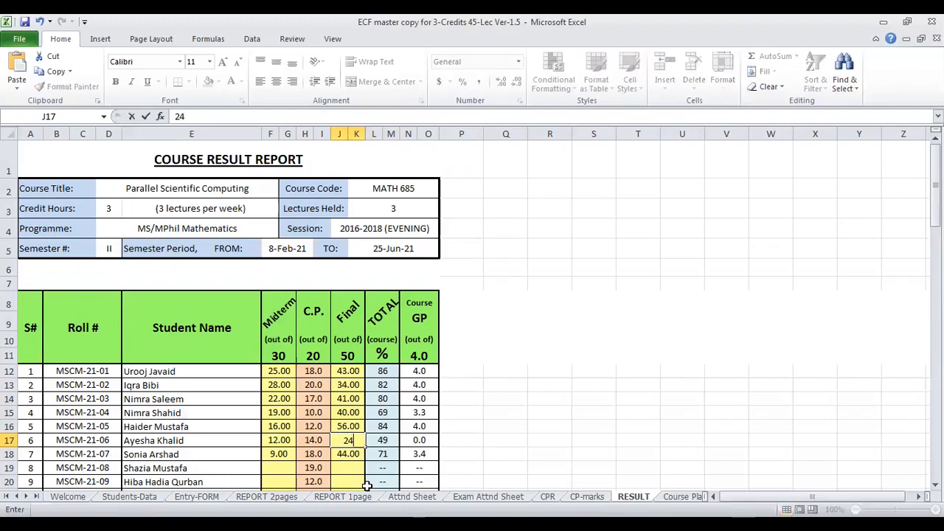
{"action": "key", "text": "Return"}
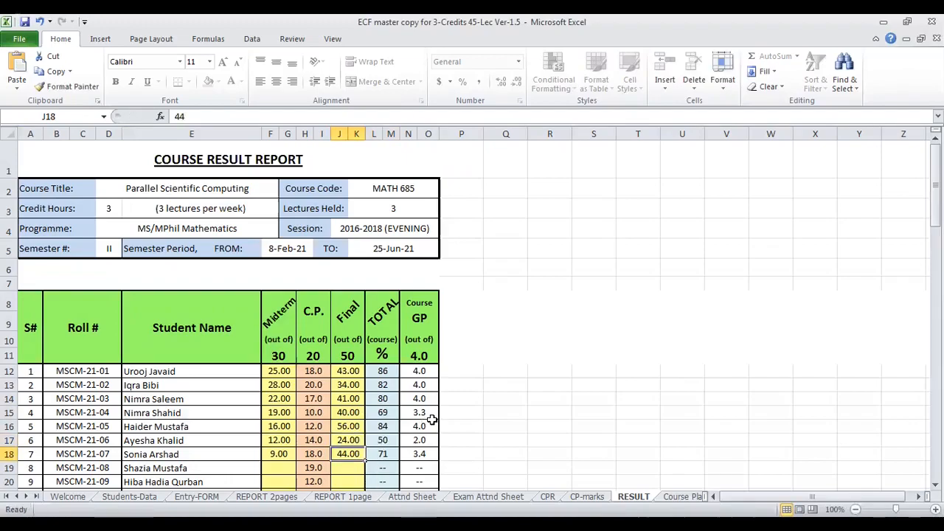
{"action": "left_click", "coordinate": [419, 440]}
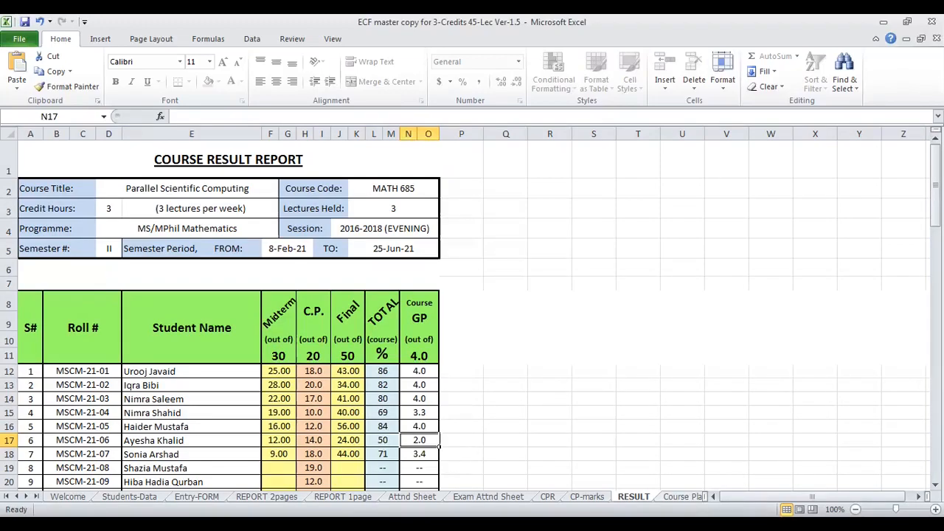
- Open the Course Plan sheet and examine its course header and the Prerequisites and Follow up fields
{"action": "key", "text": "ctrl+Page_Down"}
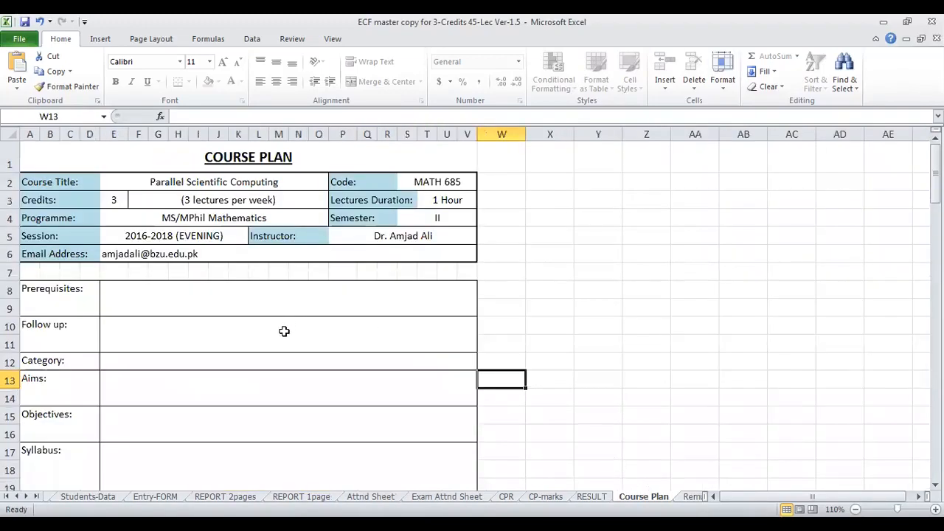
{"action": "scroll", "coordinate": [282, 331], "scroll_direction": "down", "scroll_amount": 2}
{"action": "scroll", "coordinate": [284, 325], "scroll_direction": "up", "scroll_amount": 2}
{"action": "left_click", "coordinate": [223, 291]}
{"action": "left_click", "coordinate": [201, 331]}
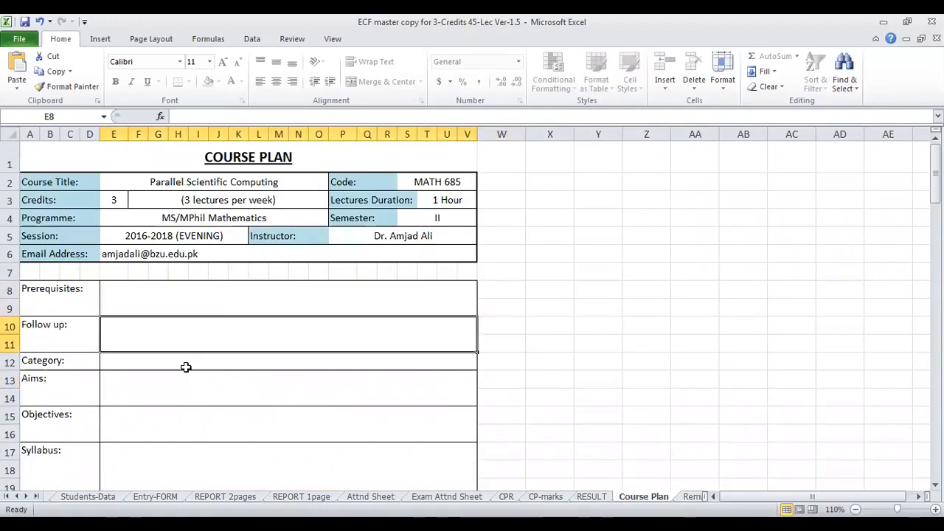
{"action": "scroll", "coordinate": [185, 368], "scroll_direction": "down", "scroll_amount": 2}
- Open the Remu-Papers sheet and check the instructor, designation, CNIC number and bank account fields of the remuneration proforma
{"action": "key", "text": "ctrl+Page_Down"}
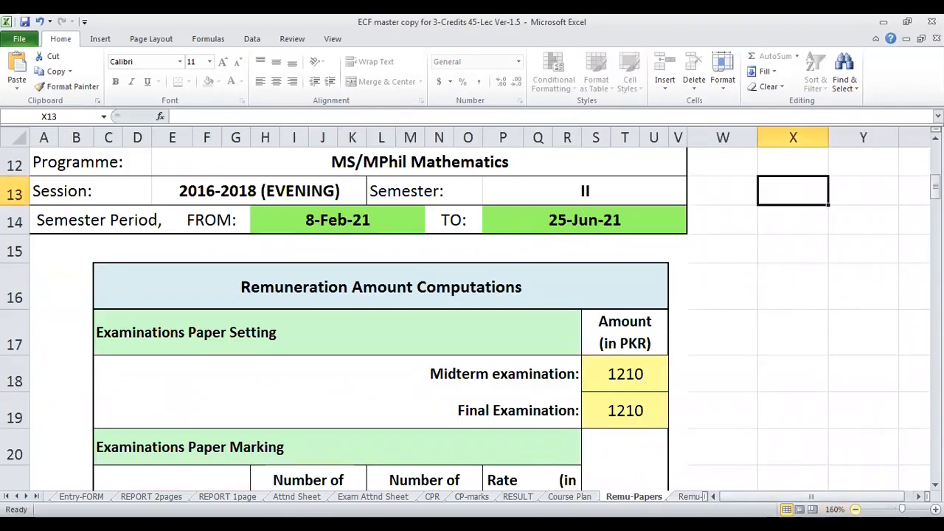
{"action": "scroll", "coordinate": [604, 362], "scroll_direction": "up", "scroll_amount": 3}
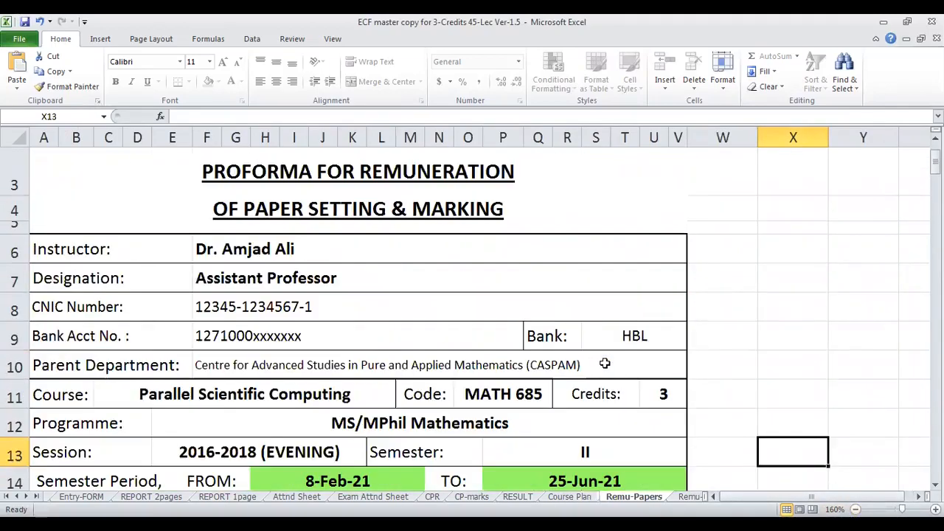
{"action": "left_click", "coordinate": [228, 250]}
{"action": "left_click", "coordinate": [267, 280]}
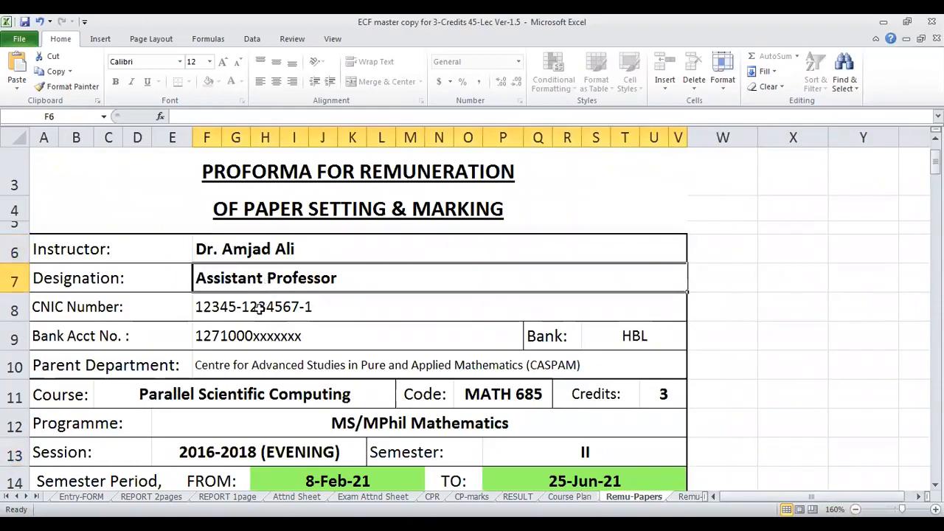
{"action": "left_click", "coordinate": [258, 309]}
{"action": "left_click", "coordinate": [249, 334]}
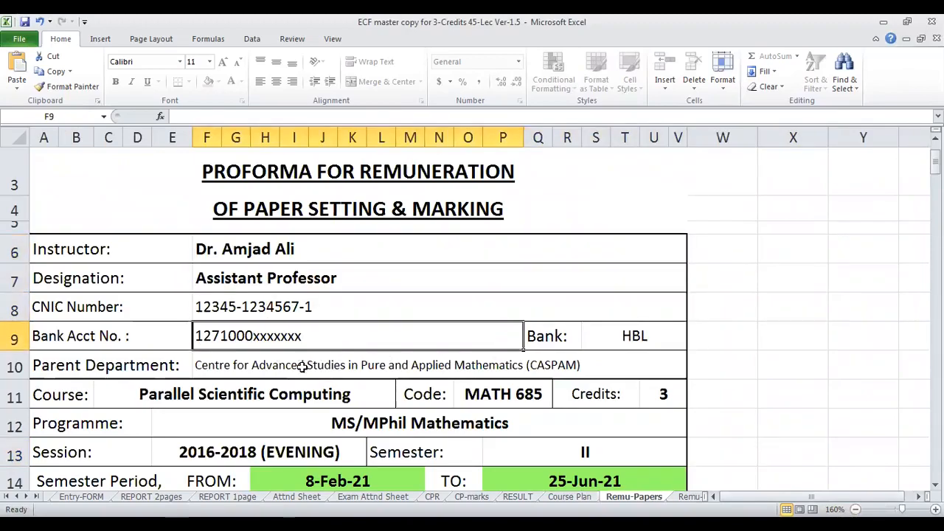
{"action": "scroll", "coordinate": [307, 367], "scroll_direction": "down", "scroll_amount": 1}
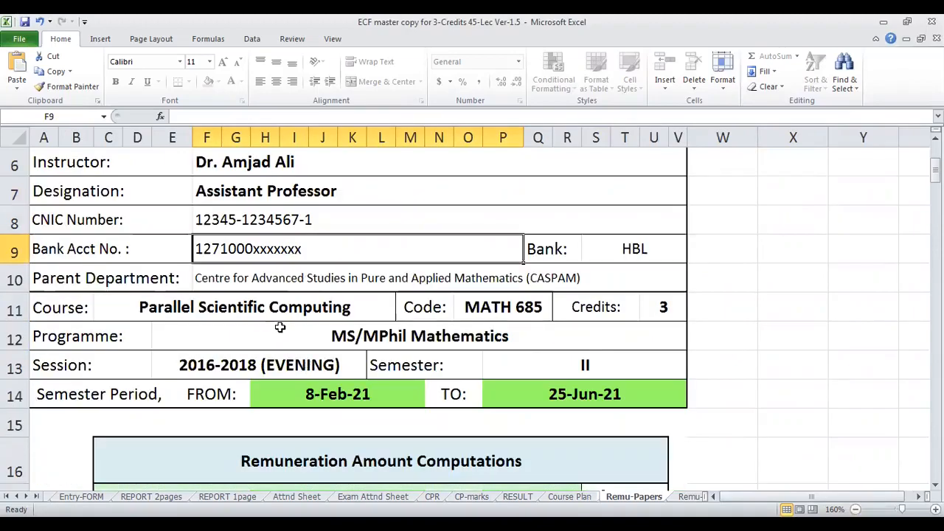
- Check the midterm and final examination amounts under Examinations Paper Setting and view the paper marking table
{"action": "scroll", "coordinate": [539, 316], "scroll_direction": "down", "scroll_amount": 2}
{"action": "scroll", "coordinate": [539, 316], "scroll_direction": "down", "scroll_amount": 1}
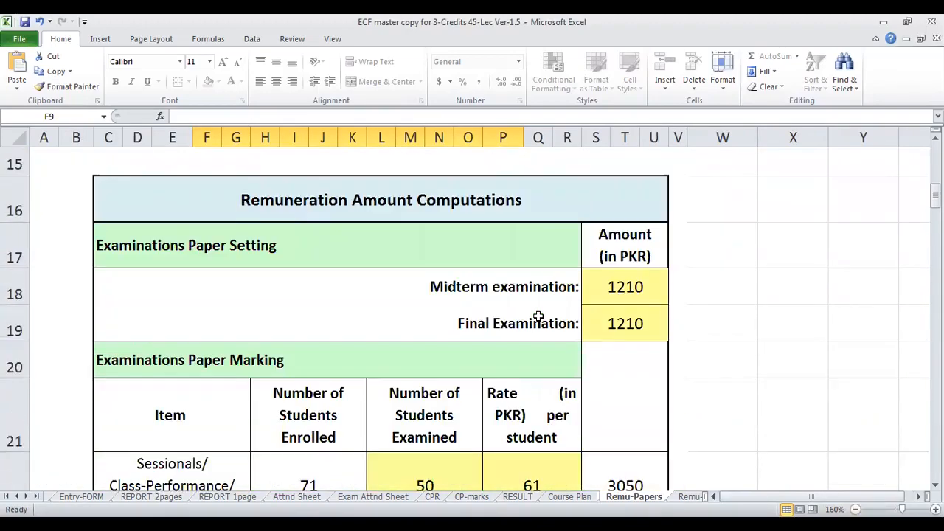
{"action": "left_click", "coordinate": [499, 290]}
{"action": "left_click", "coordinate": [610, 295]}
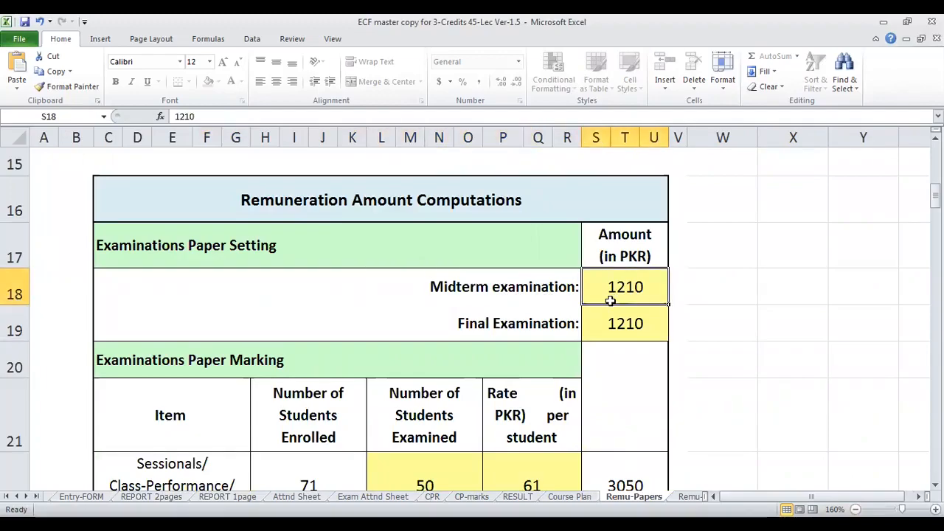
{"action": "left_click", "coordinate": [545, 324]}
{"action": "left_click", "coordinate": [595, 323]}
{"action": "scroll", "coordinate": [479, 331], "scroll_direction": "down", "scroll_amount": 1}
{"action": "scroll", "coordinate": [243, 339], "scroll_direction": "down", "scroll_amount": 1}
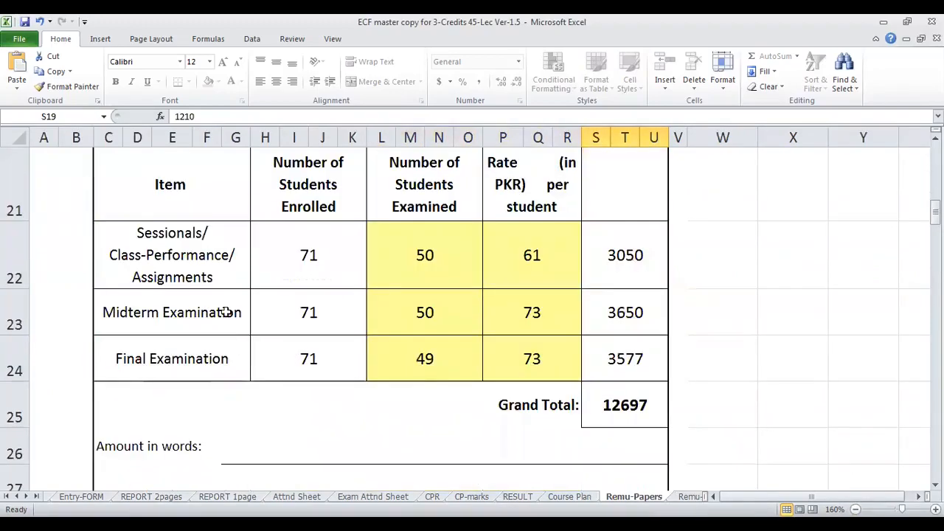
- Set the Number of Students Examined to 60 for sessionals, 69 for the midterm and 68 for the final examination
{"action": "scroll", "coordinate": [320, 274], "scroll_direction": "up", "scroll_amount": 1}
{"action": "left_click", "coordinate": [312, 359]}
{"action": "left_click", "coordinate": [417, 360]}
{"action": "scroll", "coordinate": [418, 358], "scroll_direction": "down", "scroll_amount": 1}
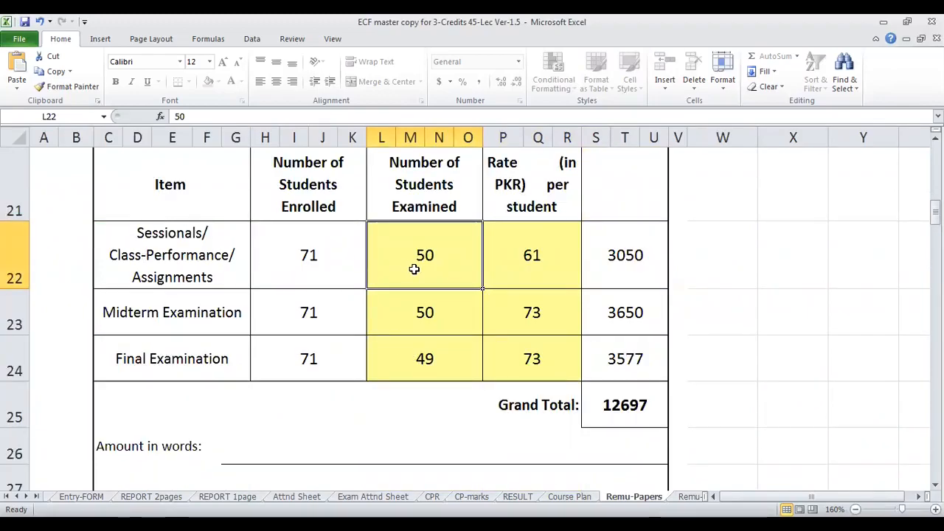
{"action": "type", "text": "60"}
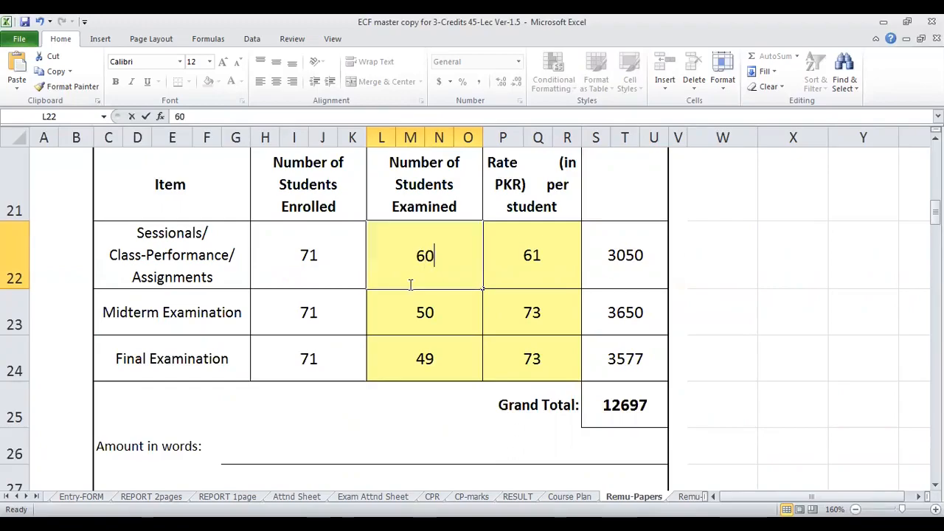
{"action": "key", "text": "Return"}
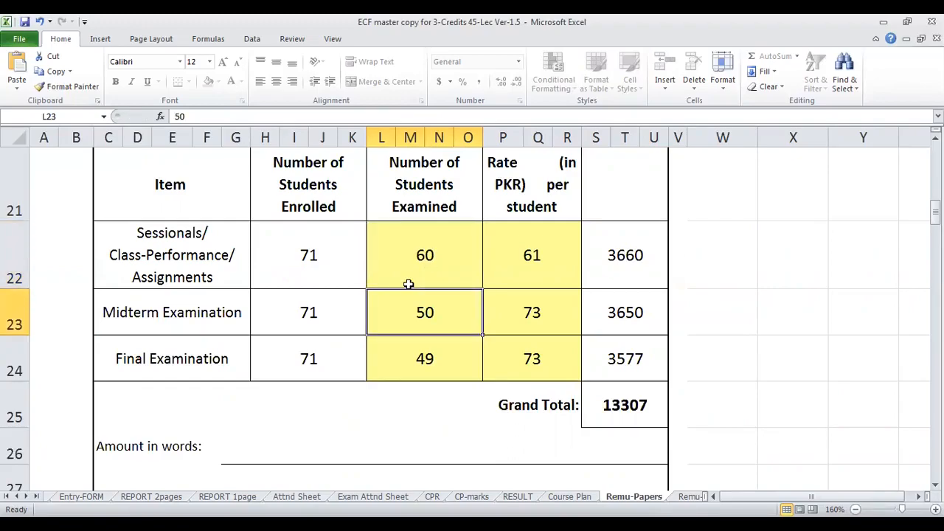
{"action": "type", "text": "69"}
{"action": "key", "text": "Return"}
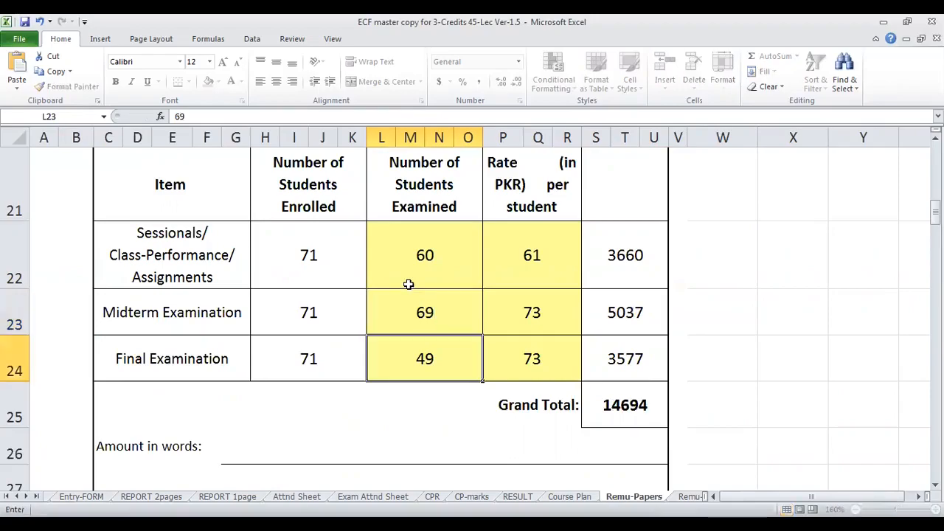
{"action": "type", "text": "68"}
{"action": "key", "text": "Return"}
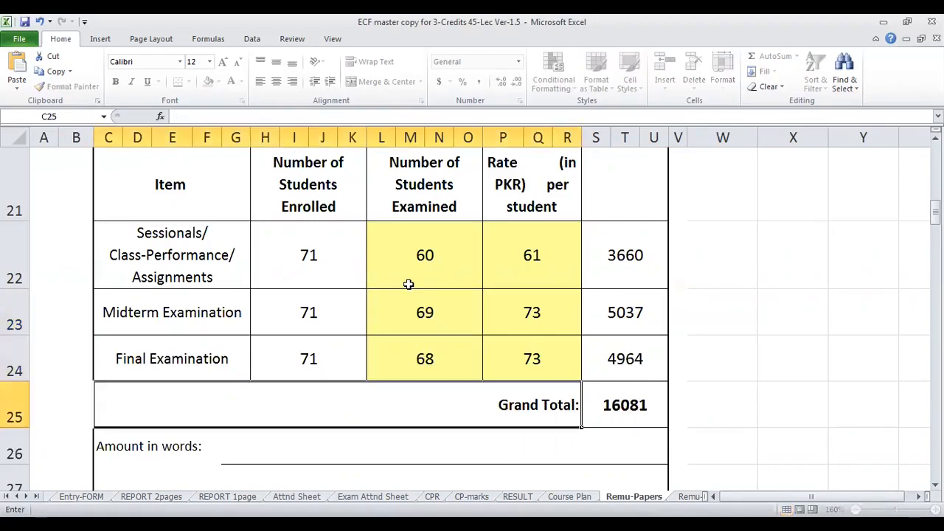
- Check the per-student rates and the computed marking amounts for the sessionals and the midterm examination
{"action": "left_click", "coordinate": [546, 258]}
{"action": "left_click", "coordinate": [543, 303]}
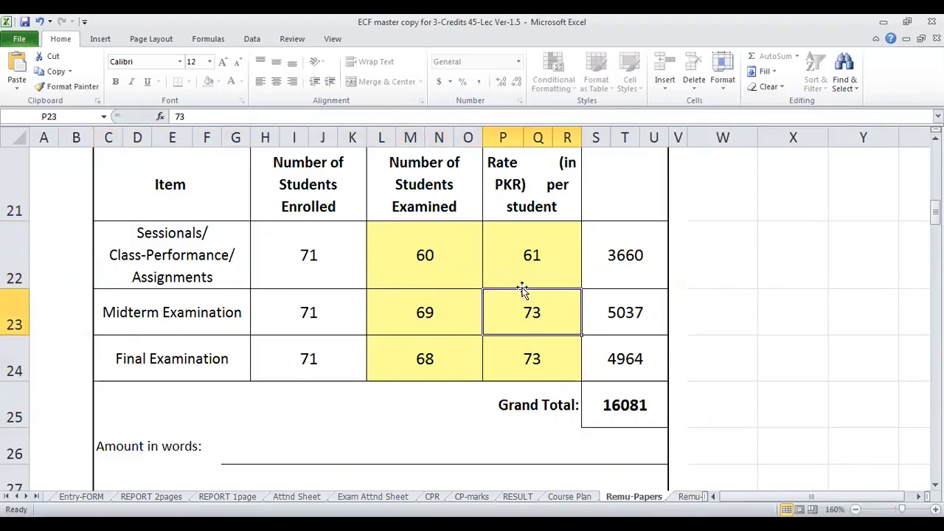
{"action": "left_click", "coordinate": [637, 255]}
{"action": "left_click", "coordinate": [624, 301]}
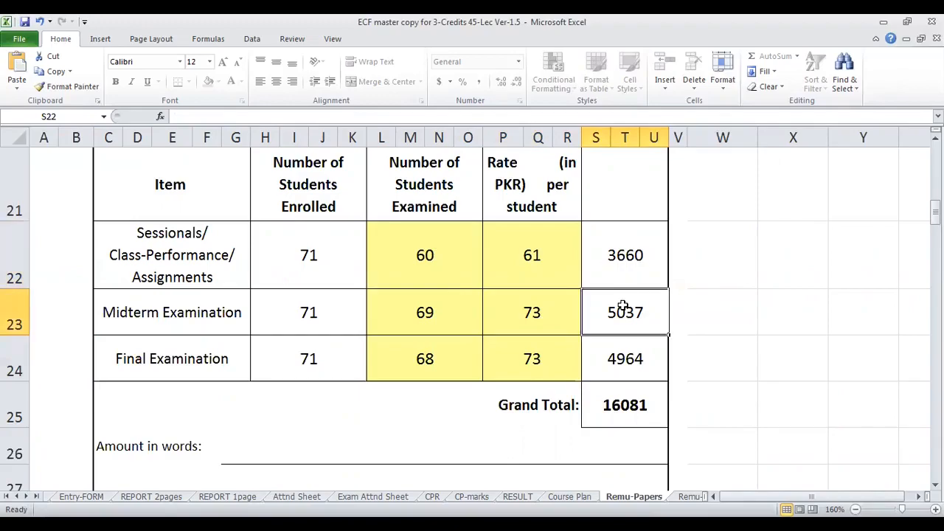
{"action": "scroll", "coordinate": [621, 305], "scroll_direction": "down", "scroll_amount": 1}
{"action": "scroll", "coordinate": [445, 258], "scroll_direction": "up", "scroll_amount": 8}
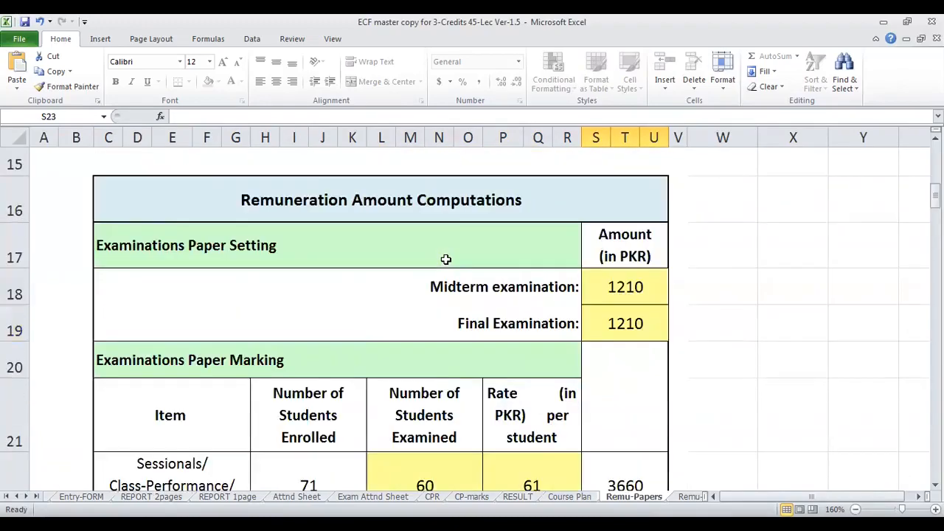
- Select the whole paper setting and marking proforma from its department heading in row 1 down to its end
{"action": "left_click", "coordinate": [411, 162]}
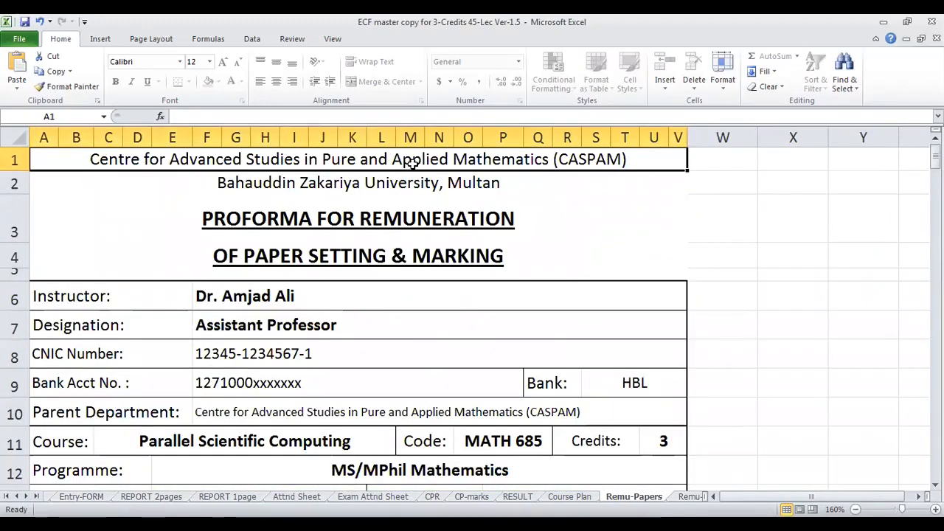
{"action": "key", "text": "shift+Down"}
{"action": "key", "text": "shift+Down"}
{"action": "key", "text": "shift+Down"}
{"action": "key", "text": "shift+Down"}
{"action": "key", "text": "shift+Down"}
{"action": "key", "text": "shift+Down"}
{"action": "key", "text": "shift+Down"}
{"action": "key", "text": "shift+Down"}
{"action": "key", "text": "shift+Down"}
{"action": "key", "text": "shift+Down"}
{"action": "key", "text": "shift+Down"}
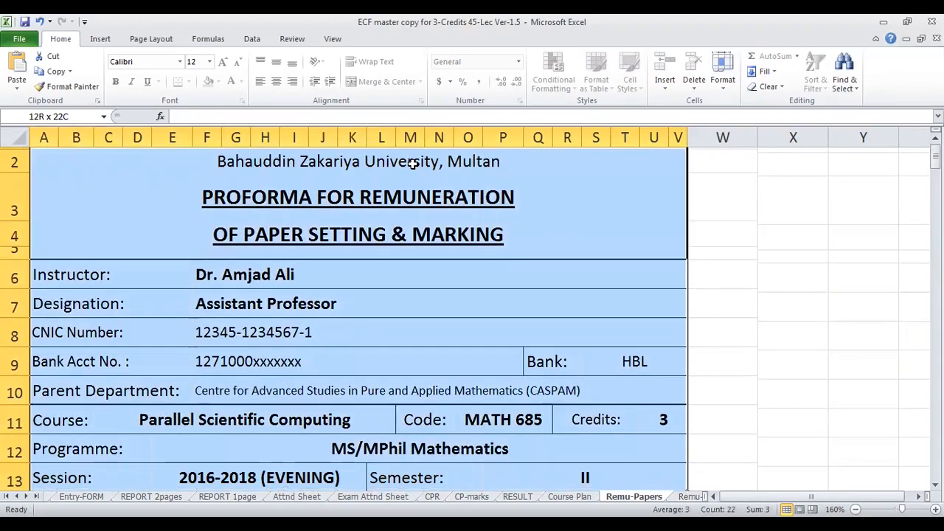
{"action": "key", "text": "ctrl+shift+End"}
{"action": "scroll", "coordinate": [413, 162], "scroll_direction": "up", "scroll_amount": 8}
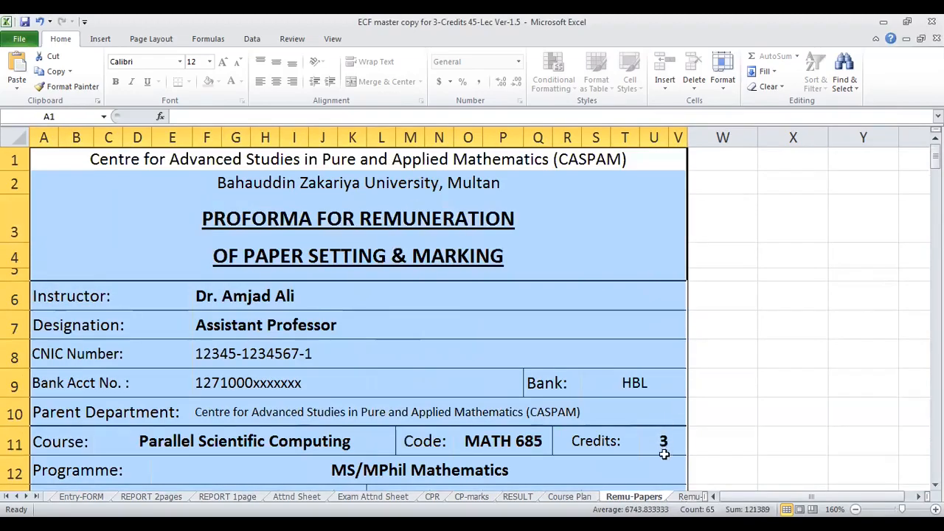
- Open the Remu-Visiting-Auto sheet and inspect the dates of lectures 1 to 3 and the Lectures Delivered cell
{"action": "key", "text": "ctrl+Page_Down"}
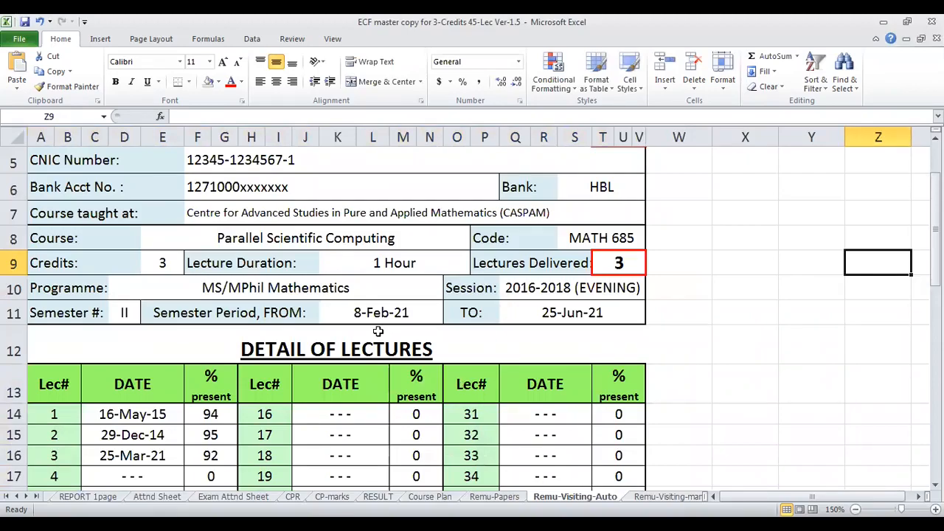
{"action": "scroll", "coordinate": [358, 271], "scroll_direction": "down", "scroll_amount": 1}
{"action": "left_click", "coordinate": [152, 338]}
{"action": "left_click", "coordinate": [148, 358]}
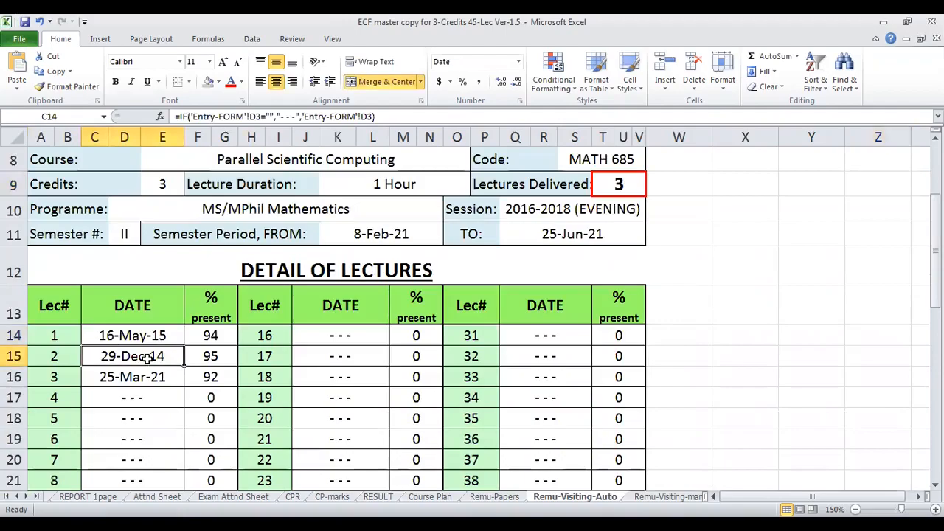
{"action": "left_click", "coordinate": [142, 378]}
{"action": "scroll", "coordinate": [147, 368], "scroll_direction": "down", "scroll_amount": 2}
{"action": "scroll", "coordinate": [455, 335], "scroll_direction": "up", "scroll_amount": 3}
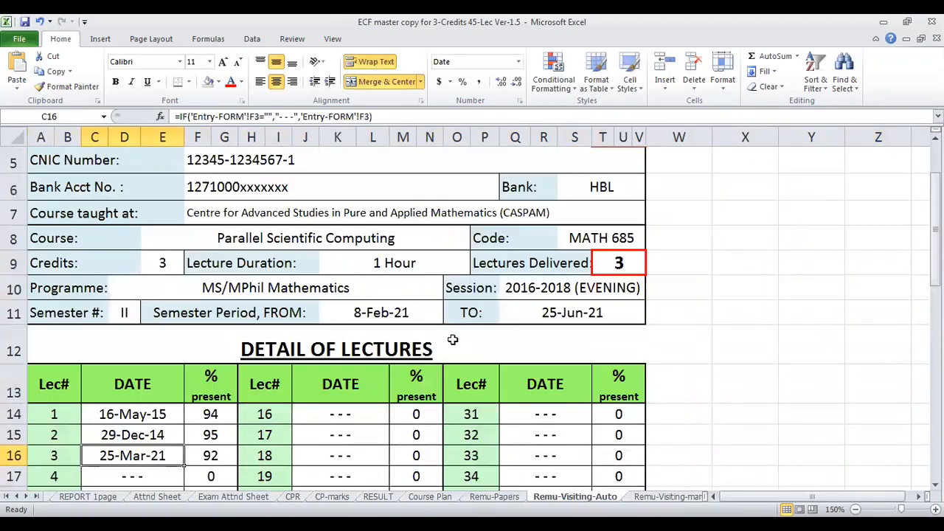
{"action": "left_click", "coordinate": [618, 263]}
- Set the Tax Deduction below the lecture table to 10 %
{"action": "scroll", "coordinate": [432, 333], "scroll_direction": "down", "scroll_amount": 4}
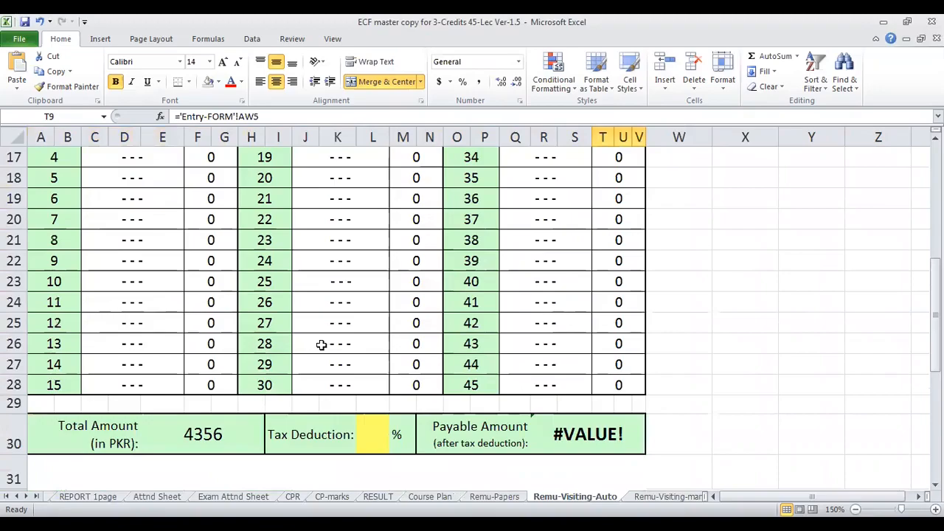
{"action": "scroll", "coordinate": [320, 344], "scroll_direction": "up", "scroll_amount": 2}
{"action": "scroll", "coordinate": [317, 322], "scroll_direction": "down", "scroll_amount": 2}
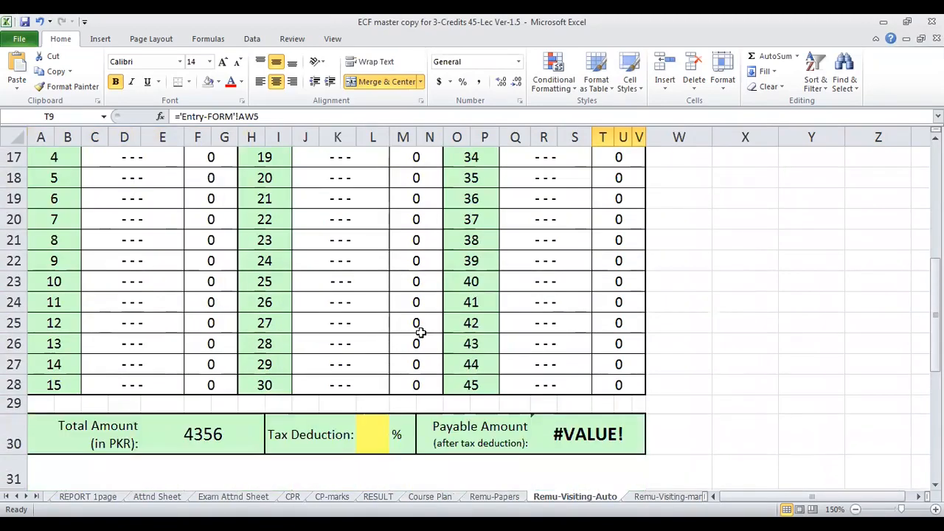
{"action": "left_click", "coordinate": [373, 434]}
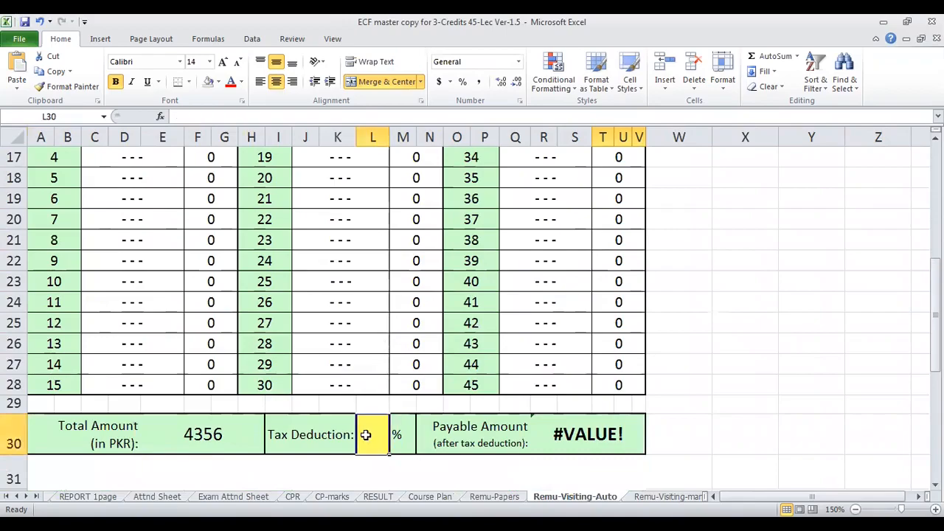
{"action": "type", "text": "10"}
{"action": "key", "text": "Return"}
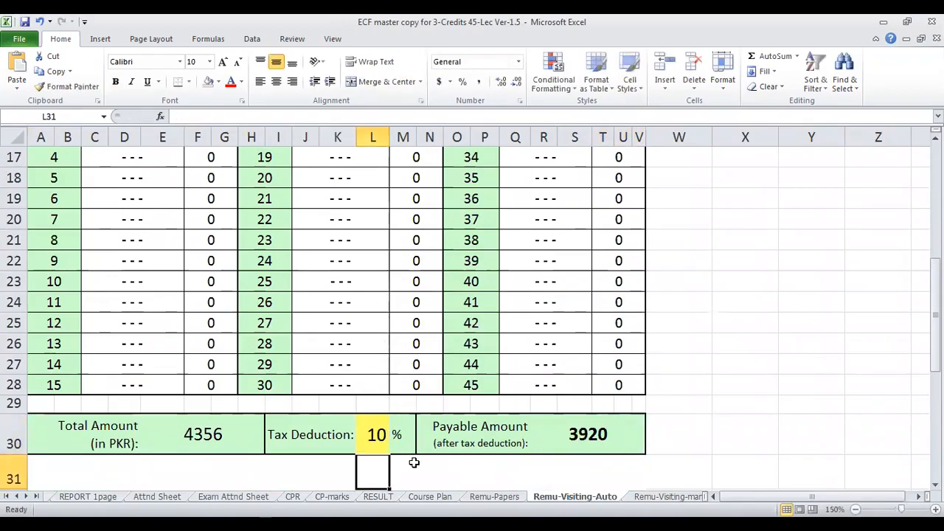
- Inspect the Total Amount, Tax Deduction and Payable Amount cells and compare them with the hourly remuneration in the header
{"action": "scroll", "coordinate": [414, 462], "scroll_direction": "down", "scroll_amount": 1}
{"action": "left_click", "coordinate": [193, 378]}
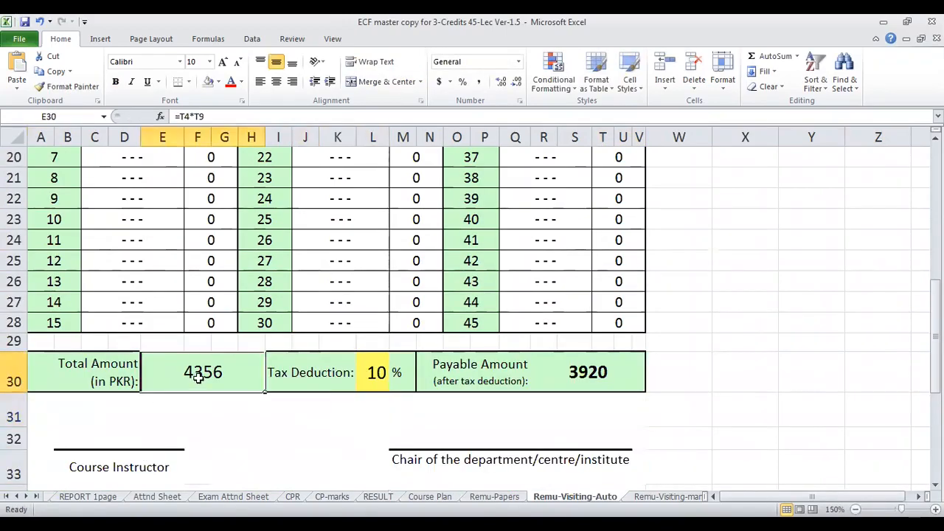
{"action": "scroll", "coordinate": [170, 358], "scroll_direction": "up", "scroll_amount": 4}
{"action": "scroll", "coordinate": [369, 353], "scroll_direction": "down", "scroll_amount": 4}
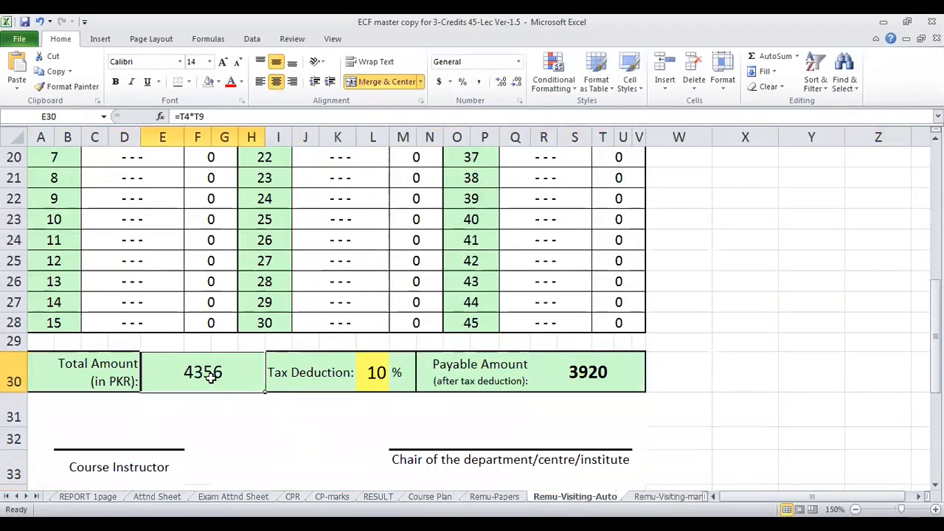
{"action": "left_click", "coordinate": [323, 373]}
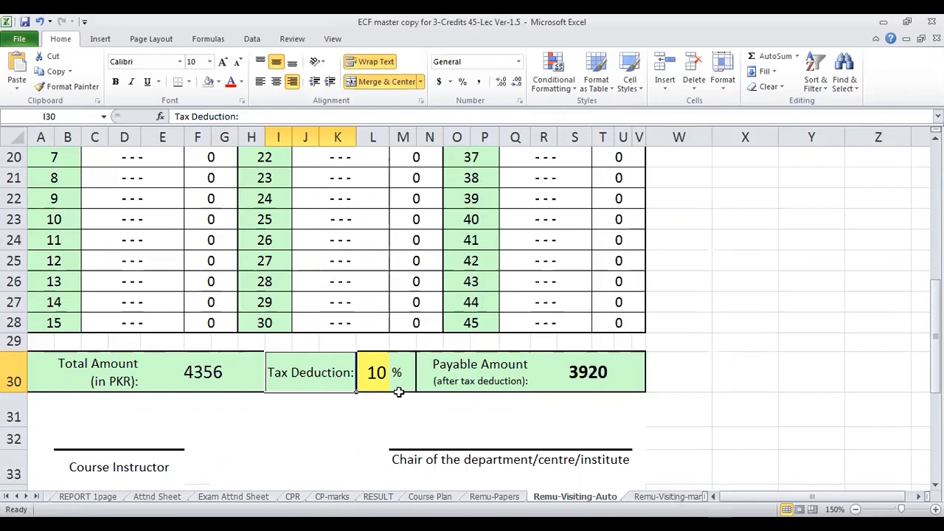
{"action": "left_click", "coordinate": [582, 372]}
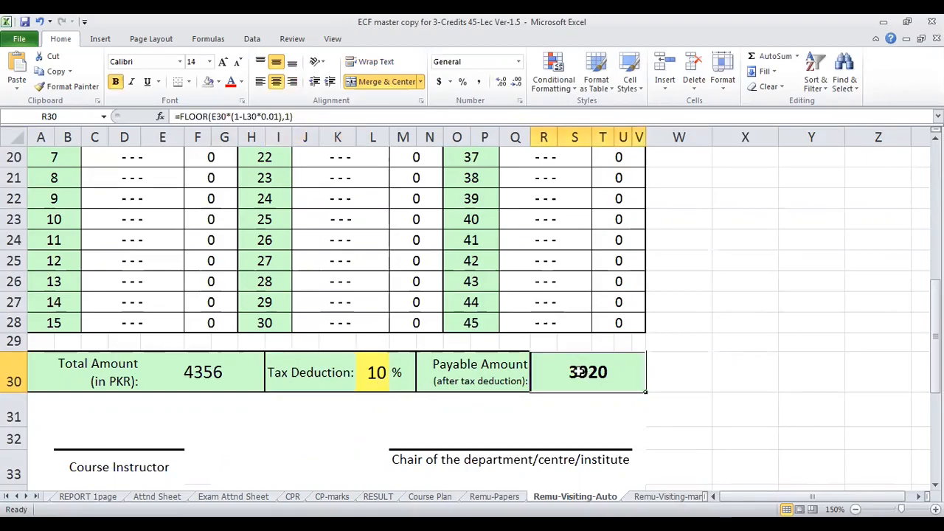
{"action": "scroll", "coordinate": [415, 370], "scroll_direction": "down", "scroll_amount": 1}
{"action": "scroll", "coordinate": [402, 371], "scroll_direction": "up", "scroll_amount": 8}
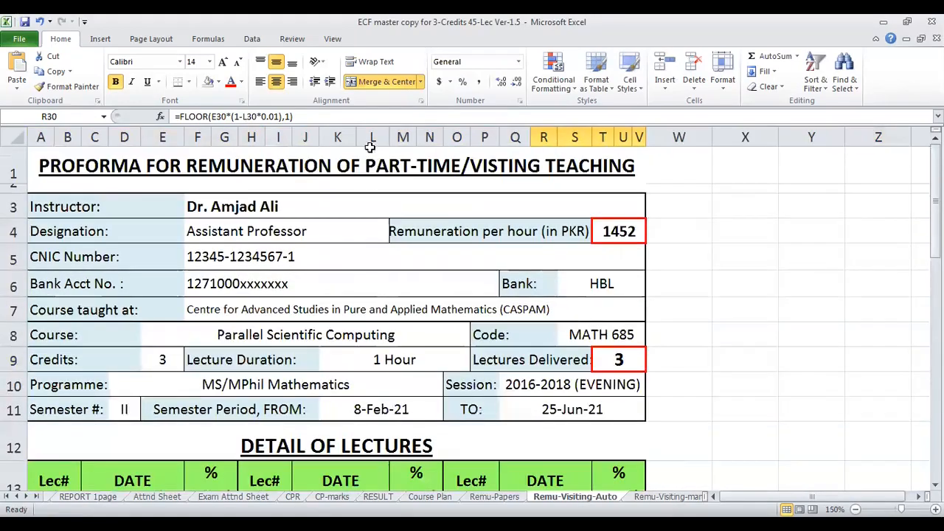
- Select the part-time/visiting teaching proforma from its title in row 1 to its end and look over the full layout
{"action": "left_click", "coordinate": [373, 158]}
{"action": "key", "text": "shift+Down"}
{"action": "key", "text": "shift+Down"}
{"action": "key", "text": "shift+Down"}
{"action": "key", "text": "shift+Down"}
{"action": "key", "text": "shift+Down"}
{"action": "key", "text": "shift+Down"}
{"action": "key", "text": "shift+Down"}
{"action": "key", "text": "shift+Down"}
{"action": "key", "text": "shift+Down"}
{"action": "key", "text": "shift+Down"}
{"action": "key", "text": "shift+Down"}
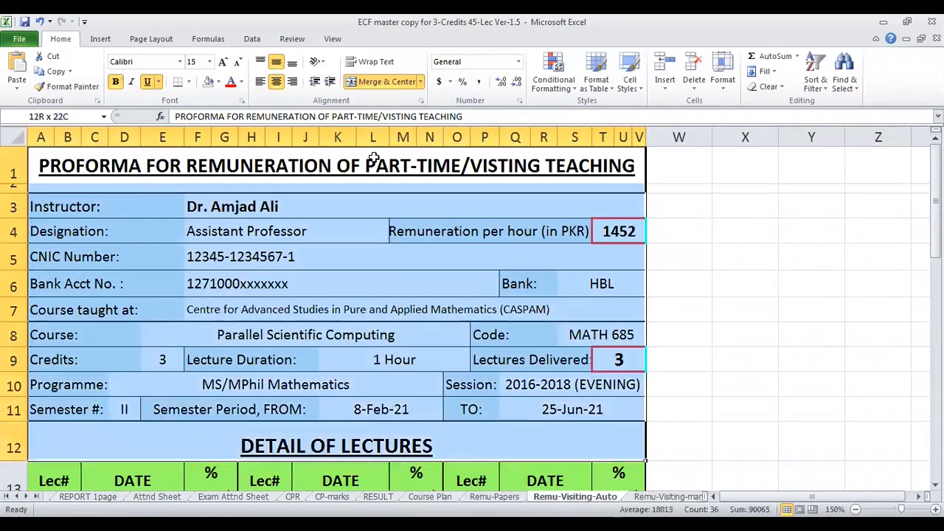
{"action": "key", "text": "shift+Down"}
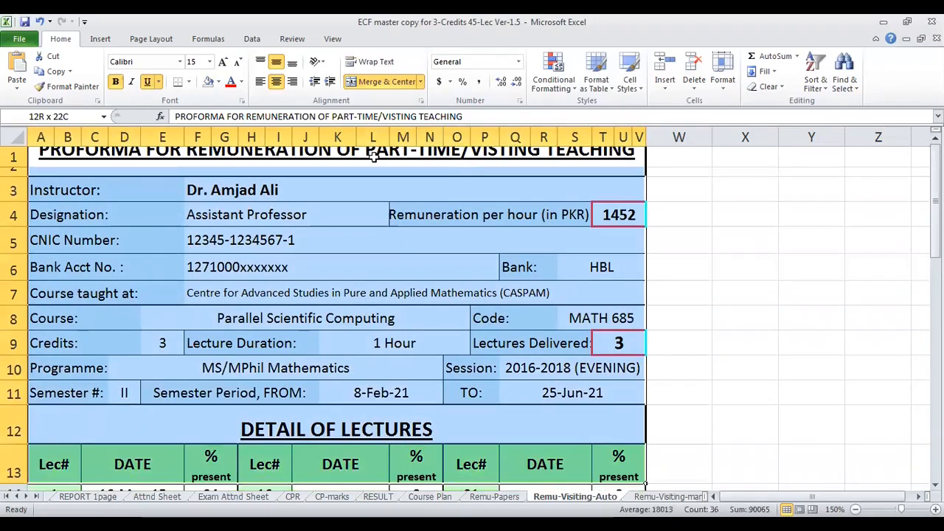
{"action": "key", "text": "ctrl+shift+End"}
{"action": "scroll", "coordinate": [650, 369], "scroll_direction": "up", "scroll_amount": 5}
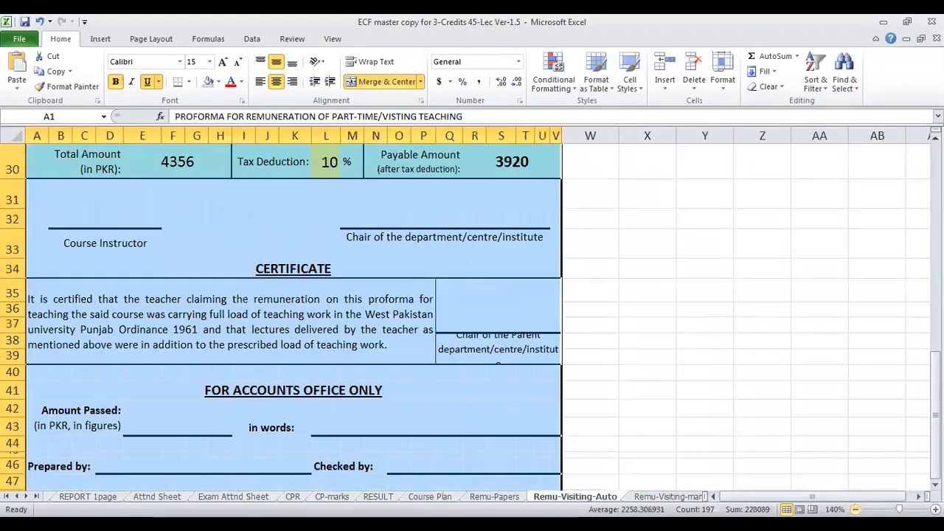
{"action": "scroll", "coordinate": [649, 369], "scroll_direction": "down", "scroll_amount": 3, "text": "ctrl"}
{"action": "scroll", "coordinate": [650, 370], "scroll_direction": "up", "scroll_amount": 4}
{"action": "scroll", "coordinate": [649, 369], "scroll_direction": "down", "scroll_amount": 11}
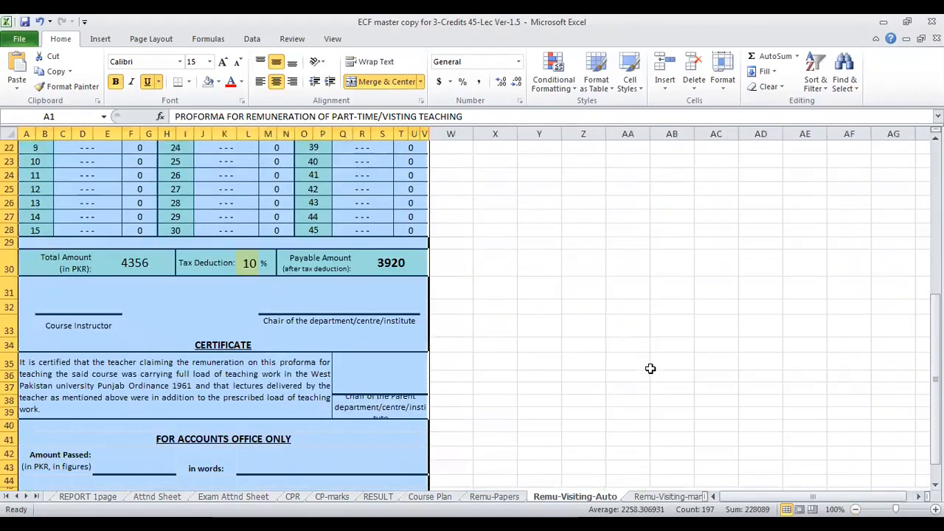
{"action": "scroll", "coordinate": [500, 382], "scroll_direction": "up", "scroll_amount": 11}
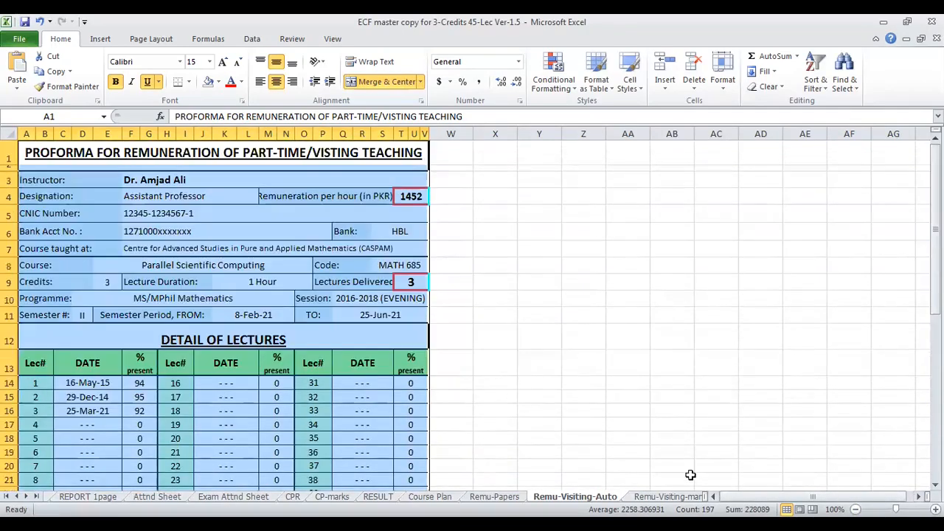
{"action": "left_click", "coordinate": [314, 383]}
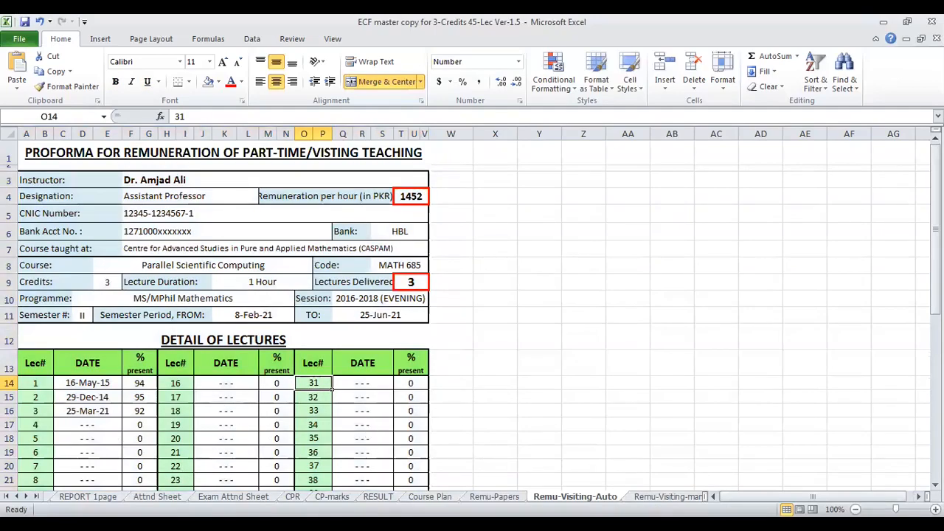
- Open the Remu-Visiting-manual sheet and examine the blank lecture date cells down to the amounts row
{"action": "key", "text": "ctrl+Page_Down"}
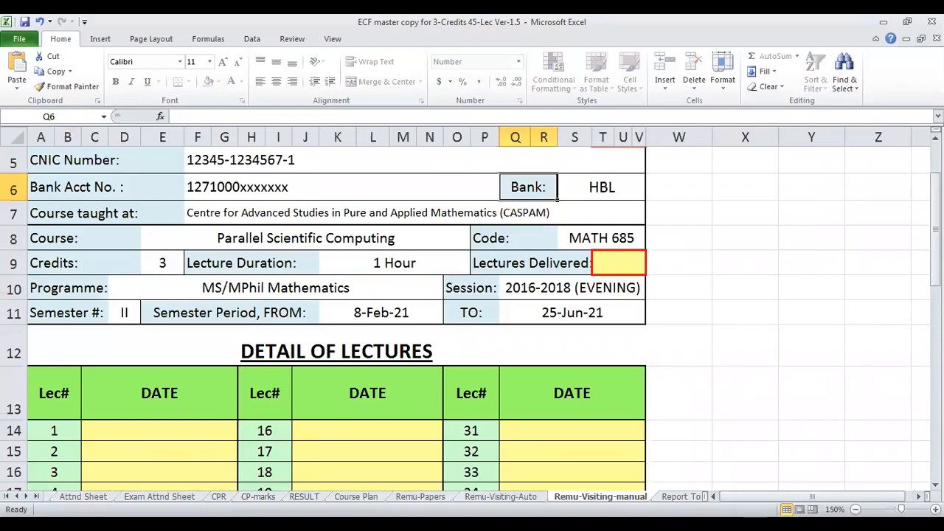
{"action": "scroll", "coordinate": [143, 352], "scroll_direction": "down", "scroll_amount": 1}
{"action": "left_click", "coordinate": [145, 351]}
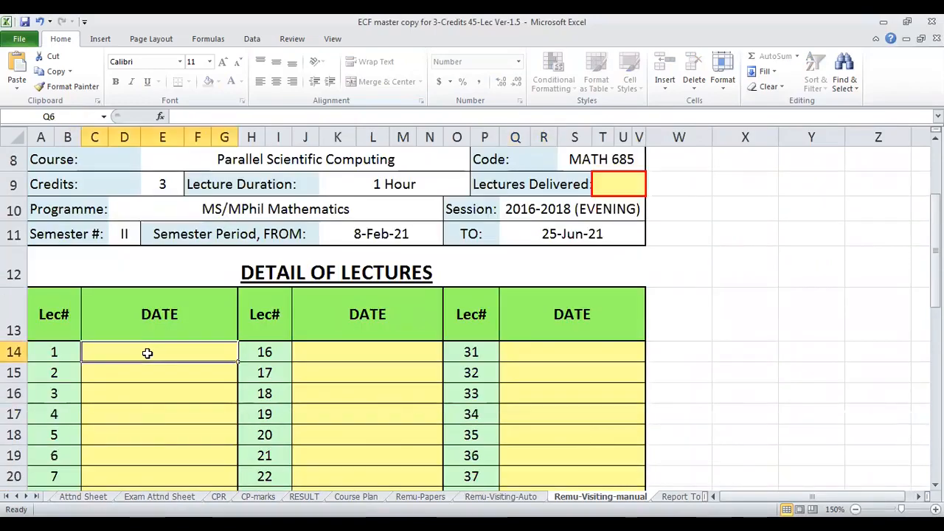
{"action": "scroll", "coordinate": [148, 354], "scroll_direction": "down", "scroll_amount": 1}
{"action": "left_click", "coordinate": [158, 324]}
{"action": "left_click", "coordinate": [160, 361]}
{"action": "scroll", "coordinate": [166, 377], "scroll_direction": "down", "scroll_amount": 2}
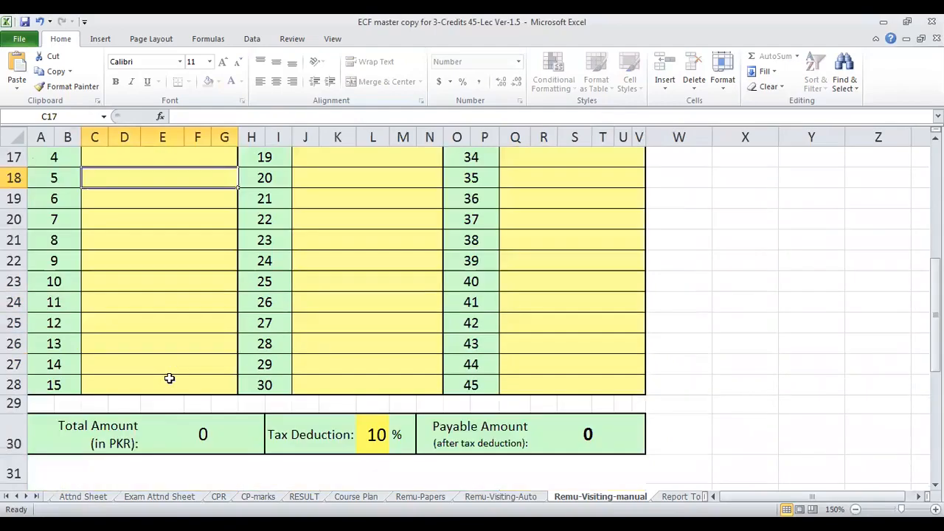
{"action": "scroll", "coordinate": [352, 343], "scroll_direction": "up", "scroll_amount": 4}
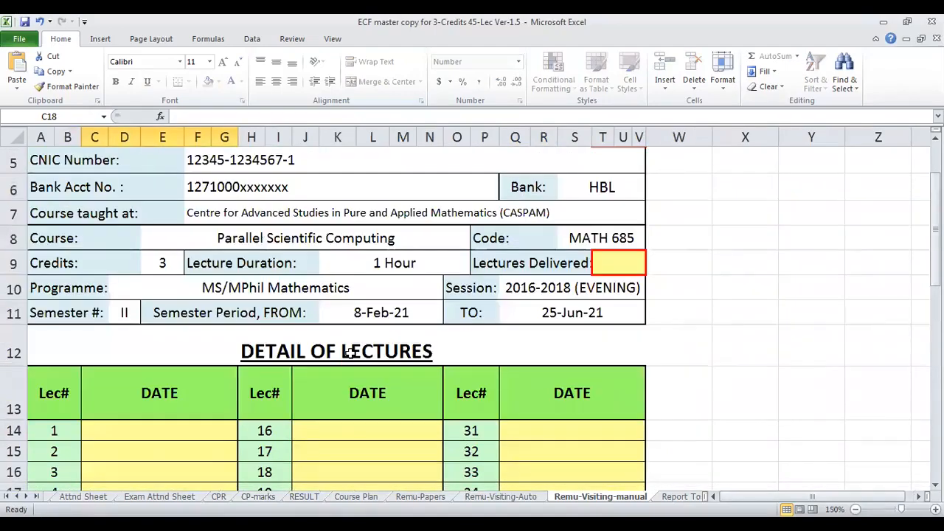
- Set Lectures Delivered in the manual visiting proforma's header to 40
{"action": "left_click", "coordinate": [589, 264]}
{"action": "scroll", "coordinate": [188, 405], "scroll_direction": "down", "scroll_amount": 3}
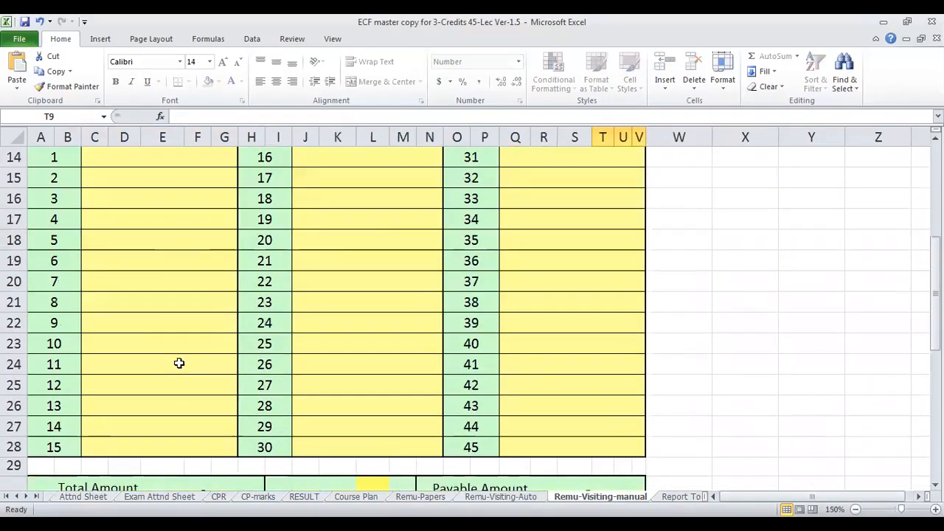
{"action": "left_click", "coordinate": [542, 341]}
{"action": "scroll", "coordinate": [539, 339], "scroll_direction": "up", "scroll_amount": 2}
{"action": "scroll", "coordinate": [540, 340], "scroll_direction": "up", "scroll_amount": 1}
{"action": "left_click", "coordinate": [616, 268]}
{"action": "type", "text": "40"}
{"action": "key", "text": "Return"}
- Inspect the Total Amount and Payable Amount cells of the manual proforma and return to its title
{"action": "scroll", "coordinate": [366, 331], "scroll_direction": "down", "scroll_amount": 6}
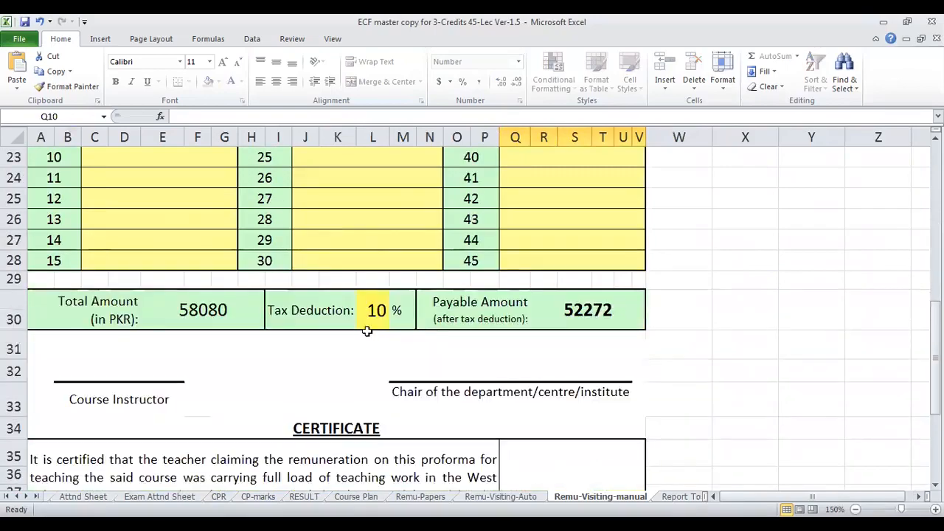
{"action": "left_click", "coordinate": [205, 316]}
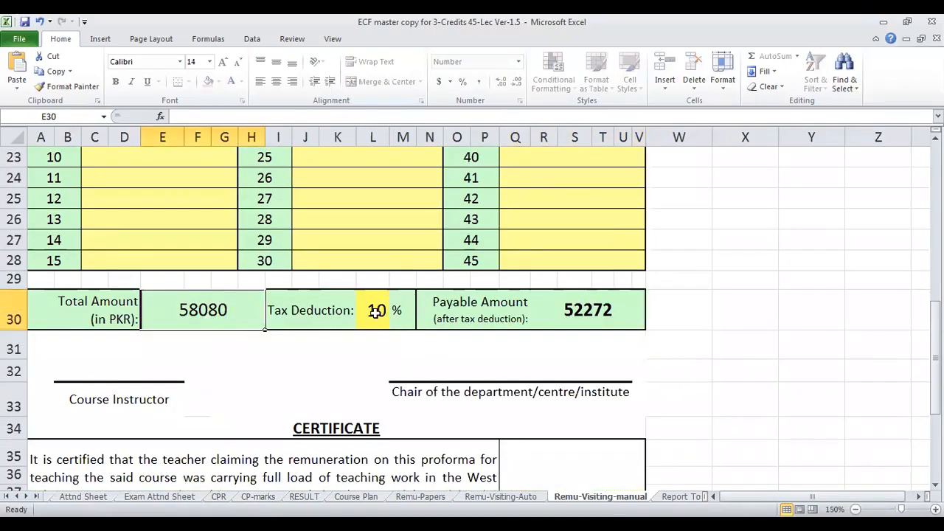
{"action": "left_click", "coordinate": [570, 311]}
{"action": "scroll", "coordinate": [510, 317], "scroll_direction": "up", "scroll_amount": 7}
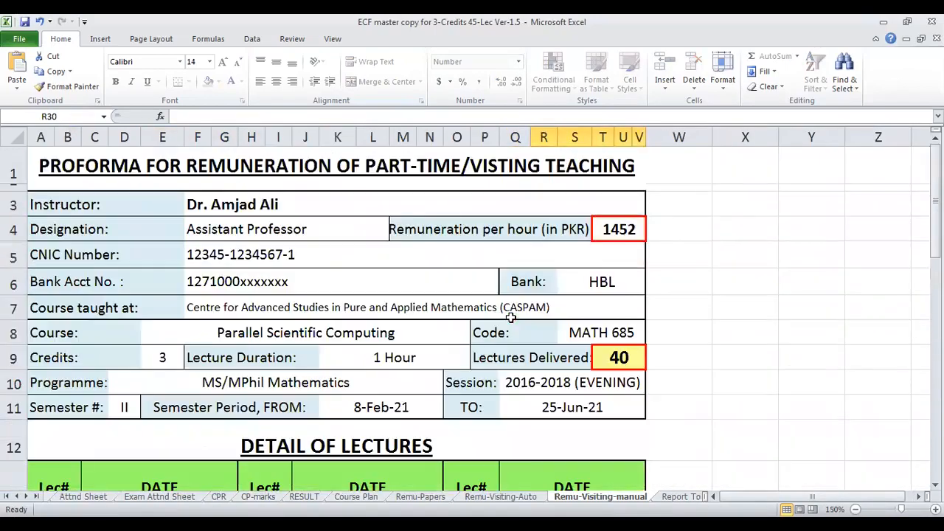
{"action": "left_click", "coordinate": [409, 180]}
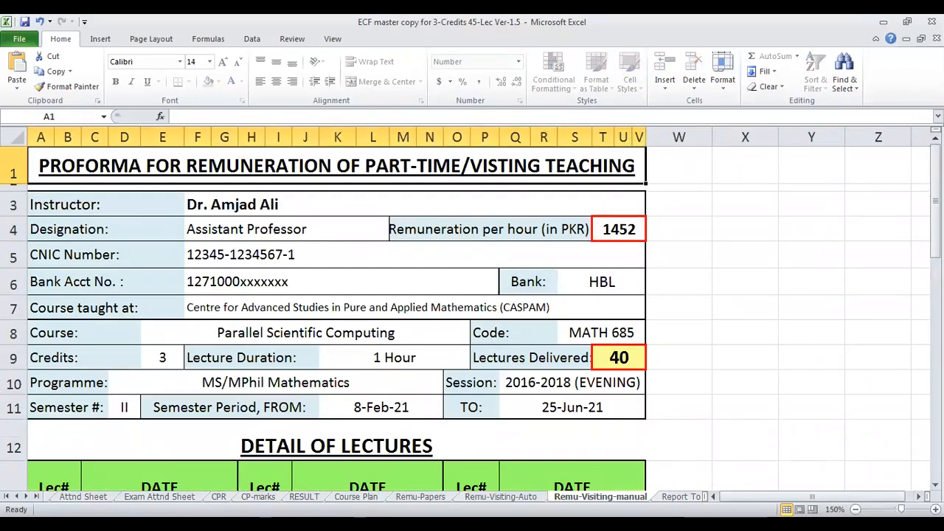
- Open the Report To Parents sheet, select the first Attendance & Performance Report from row 2, and browse the reports below it
{"action": "left_click", "coordinate": [682, 497]}
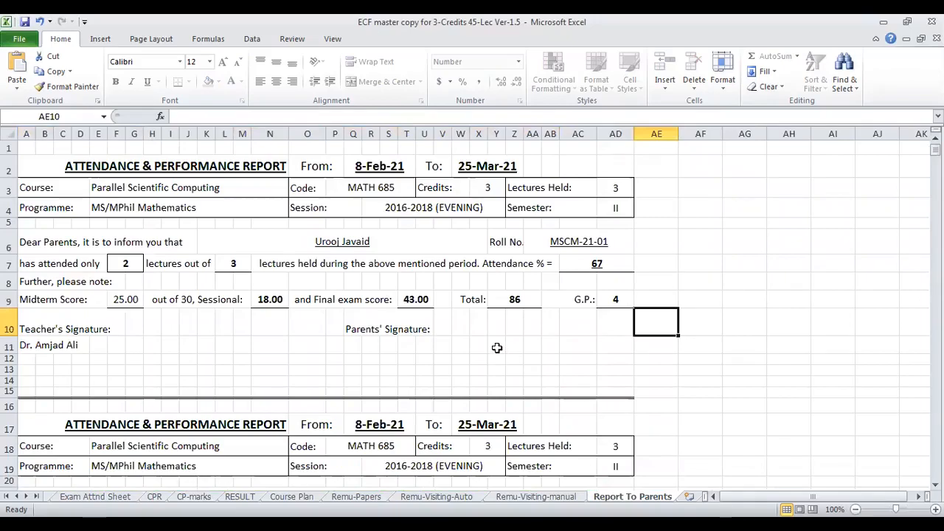
{"action": "scroll", "coordinate": [478, 327], "scroll_direction": "down", "scroll_amount": 20}
{"action": "scroll", "coordinate": [475, 326], "scroll_direction": "up", "scroll_amount": 17}
{"action": "scroll", "coordinate": [469, 327], "scroll_direction": "up", "scroll_amount": 18}
{"action": "left_click", "coordinate": [88, 168]}
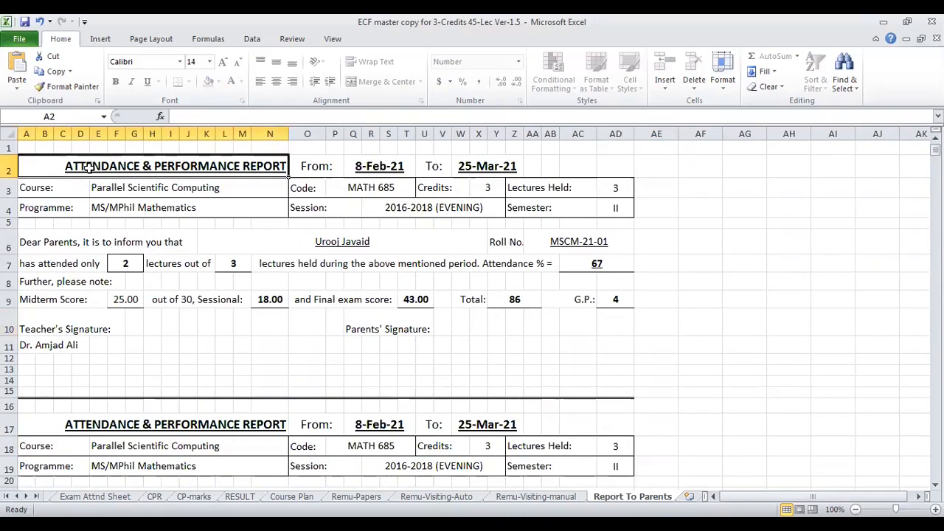
{"action": "key", "text": "shift+Right"}
{"action": "key", "text": "shift+Right"}
{"action": "key", "text": "shift+Right"}
{"action": "key", "text": "shift+Right"}
{"action": "key", "text": "shift+Right"}
{"action": "key", "text": "shift+Right"}
{"action": "key", "text": "shift+Right"}
{"action": "key", "text": "shift+Right"}
{"action": "key", "text": "shift+Right"}
{"action": "key", "text": "shift+Right"}
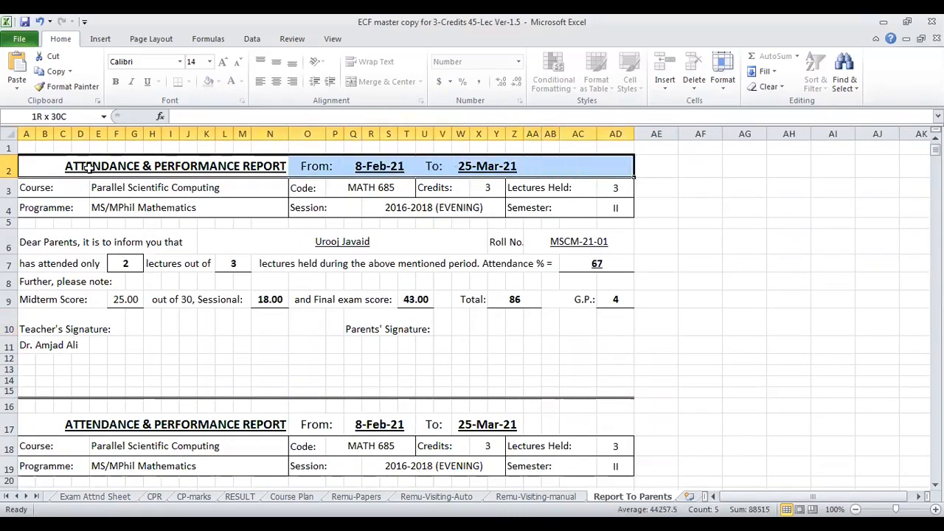
{"action": "key", "text": "shift+Down"}
{"action": "key", "text": "shift+Down"}
{"action": "key", "text": "shift+Down"}
{"action": "key", "text": "shift+Down"}
{"action": "key", "text": "shift+Down"}
{"action": "key", "text": "shift+Down"}
{"action": "key", "text": "shift+Down"}
{"action": "key", "text": "shift+Down"}
{"action": "key", "text": "shift+Down"}
{"action": "scroll", "coordinate": [55, 190], "scroll_direction": "down", "scroll_amount": 5}
{"action": "scroll", "coordinate": [54, 190], "scroll_direction": "down", "scroll_amount": 15}
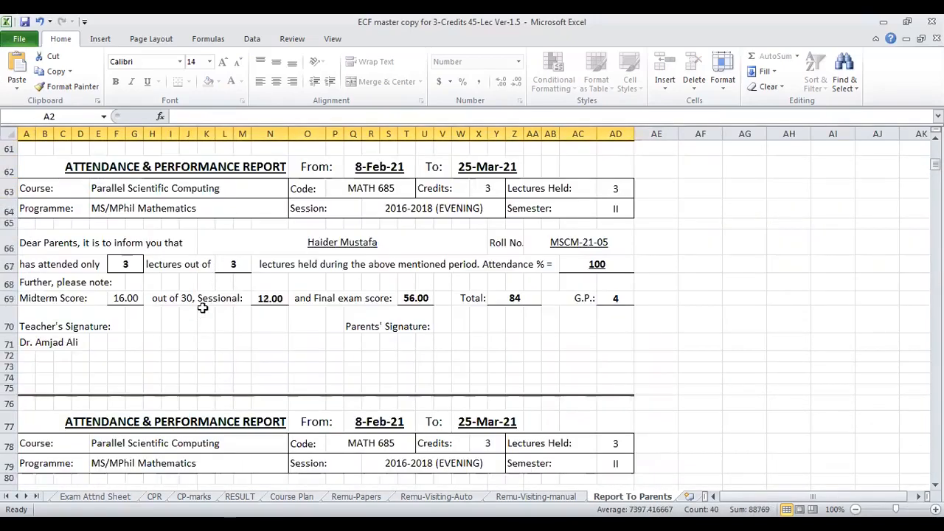
- Select the complete Attendance & Performance Report from its heading in row 62 through the teacher's name in row 71
{"action": "scroll", "coordinate": [203, 308], "scroll_direction": "up", "scroll_amount": 1}
{"action": "left_click", "coordinate": [137, 207]}
{"action": "key", "text": "shift+Right"}
{"action": "key", "text": "shift+Right"}
{"action": "key", "text": "shift+Right"}
{"action": "key", "text": "shift+Right"}
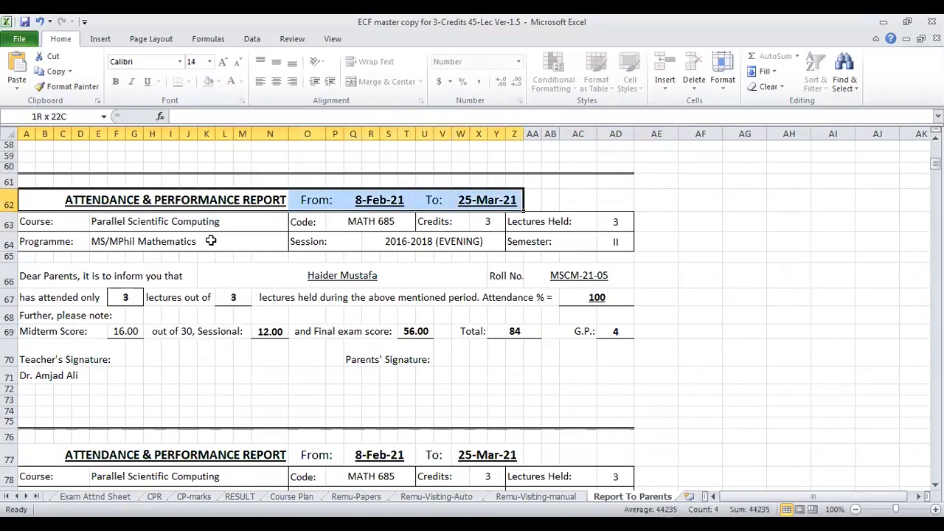
{"action": "key", "text": "shift+Right"}
{"action": "key", "text": "shift+Right"}
{"action": "key", "text": "shift+Right"}
{"action": "key", "text": "shift+Right"}
{"action": "key", "text": "shift+Down"}
{"action": "key", "text": "shift+Down"}
{"action": "key", "text": "shift+Down"}
{"action": "key", "text": "shift+Down"}
{"action": "key", "text": "shift+Down"}
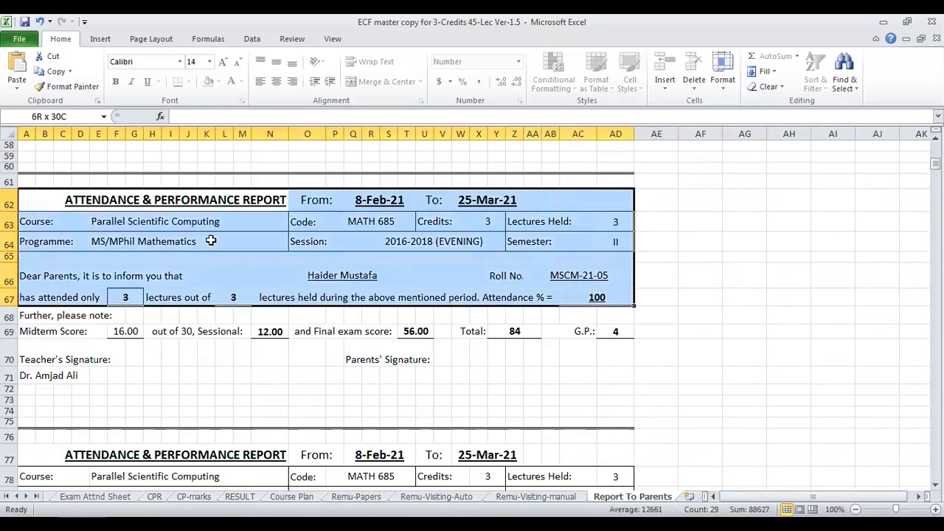
{"action": "key", "text": "shift+Down"}
{"action": "key", "text": "shift+Down"}
{"action": "key", "text": "shift+Down"}
{"action": "key", "text": "shift+Down"}
{"action": "key", "text": "shift+Down"}
{"action": "key", "text": "shift+Up"}
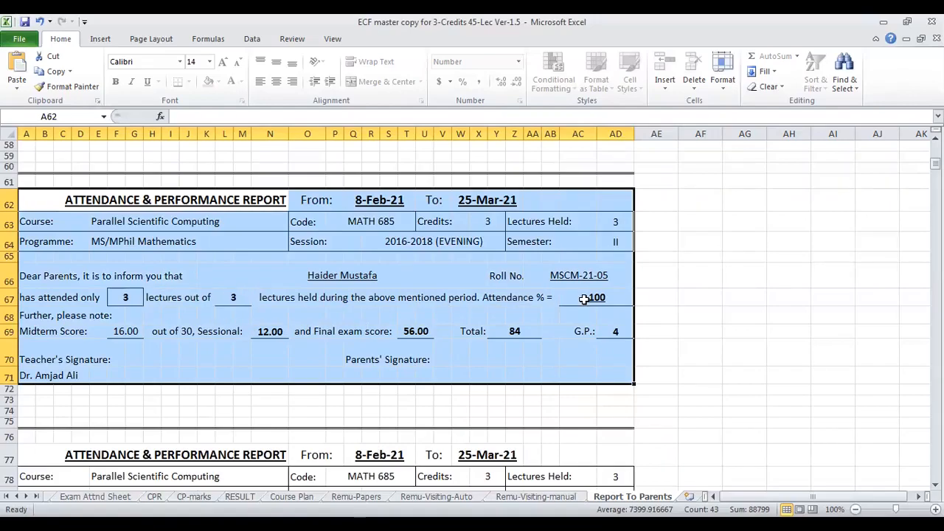
- Inspect the selected report's roll number, student name, midterm, sessional, final exam, total and G.P. cells
{"action": "left_click", "coordinate": [579, 275]}
{"action": "left_click", "coordinate": [339, 271]}
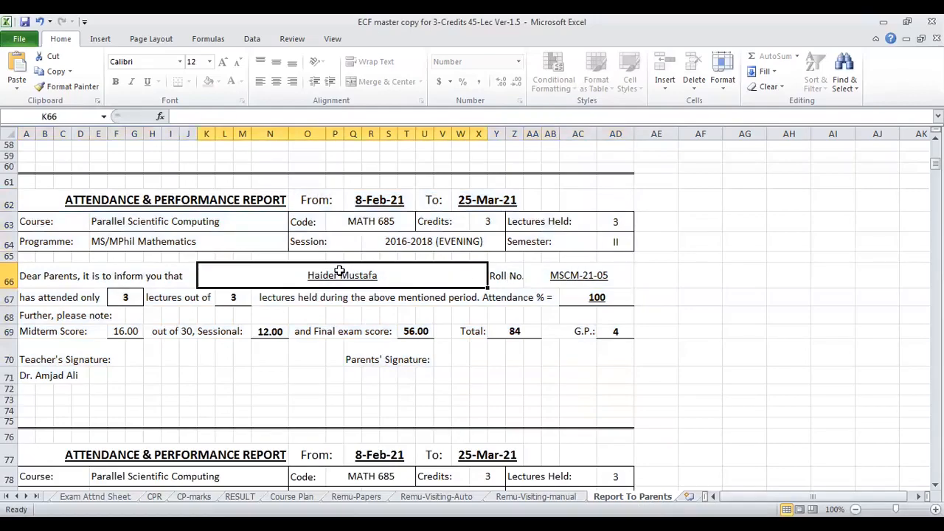
{"action": "left_click", "coordinate": [118, 332]}
{"action": "left_click", "coordinate": [262, 331]}
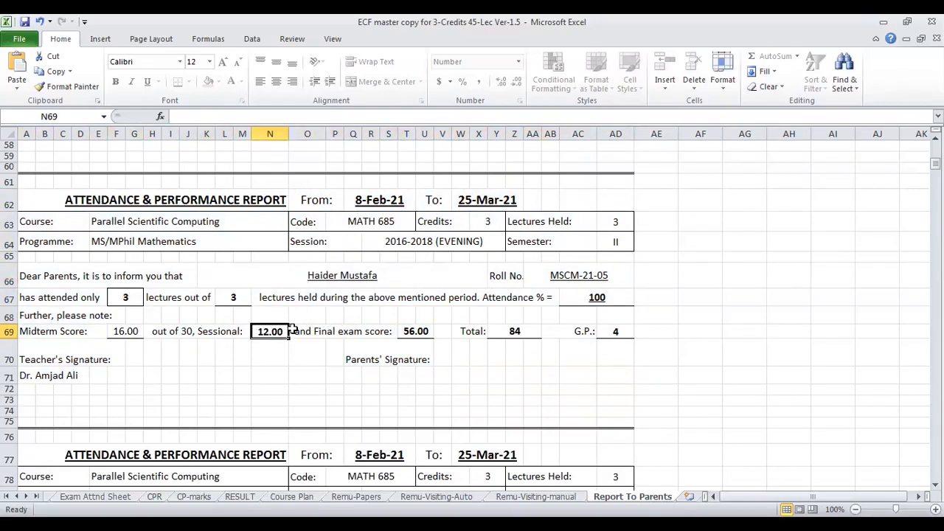
{"action": "left_click", "coordinate": [418, 331]}
{"action": "left_click", "coordinate": [514, 331]}
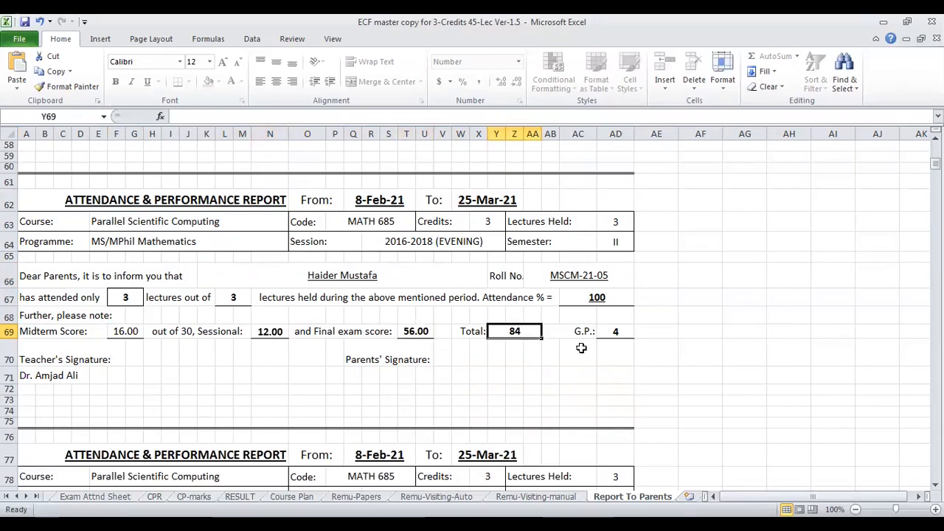
{"action": "left_click", "coordinate": [611, 331]}
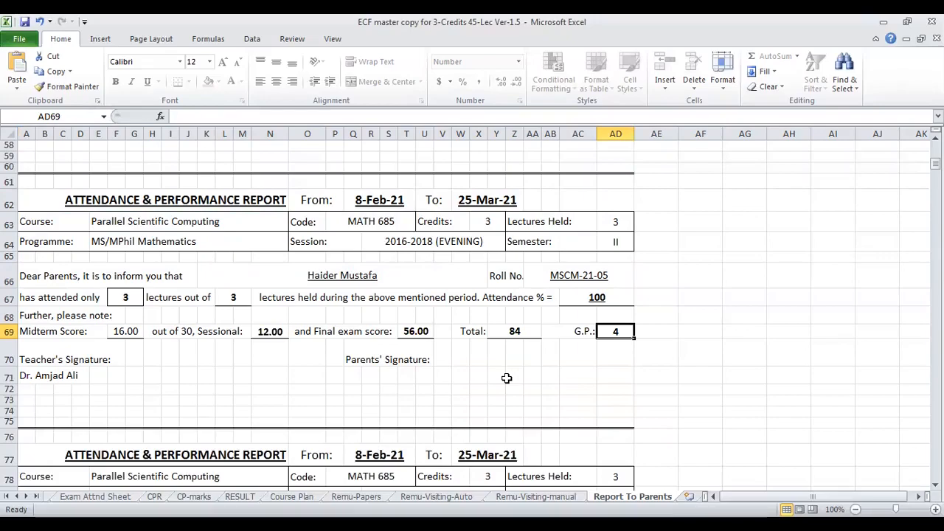
- Recheck the score line in row 69 from the midterm score across to the G.P
{"action": "left_click", "coordinate": [127, 331]}
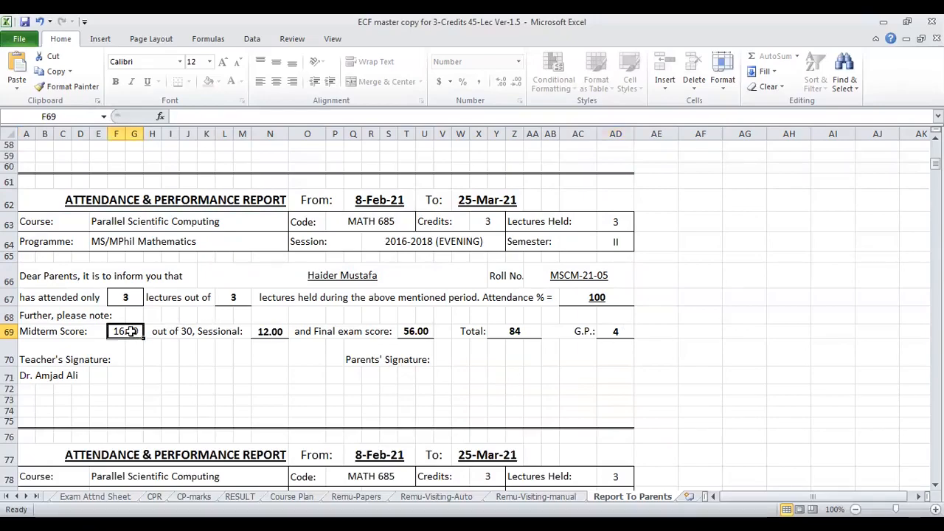
{"action": "left_click", "coordinate": [352, 325]}
{"action": "left_click", "coordinate": [415, 326]}
{"action": "left_click", "coordinate": [468, 333]}
{"action": "left_click", "coordinate": [611, 332]}
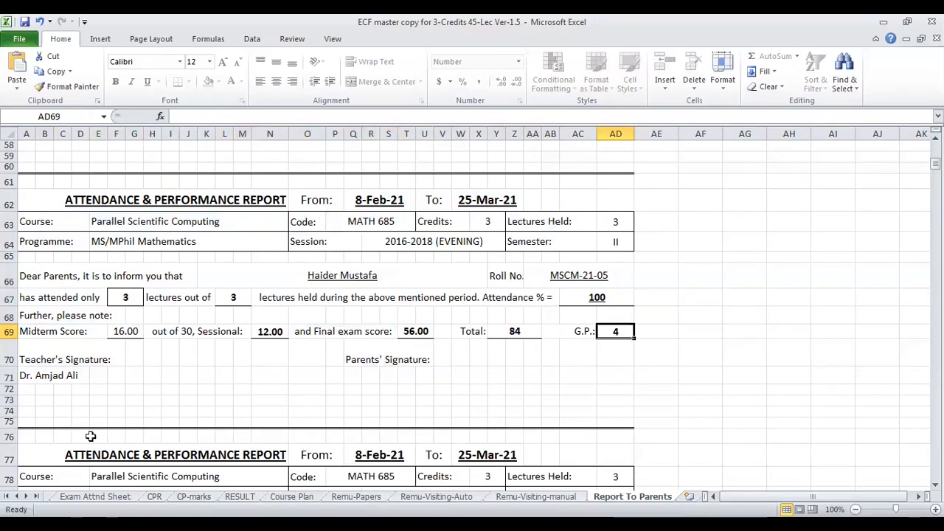
- Go back to the first worksheet and review the sheets in order from Welcome through CPR
{"action": "left_click", "coordinate": [6, 496]}
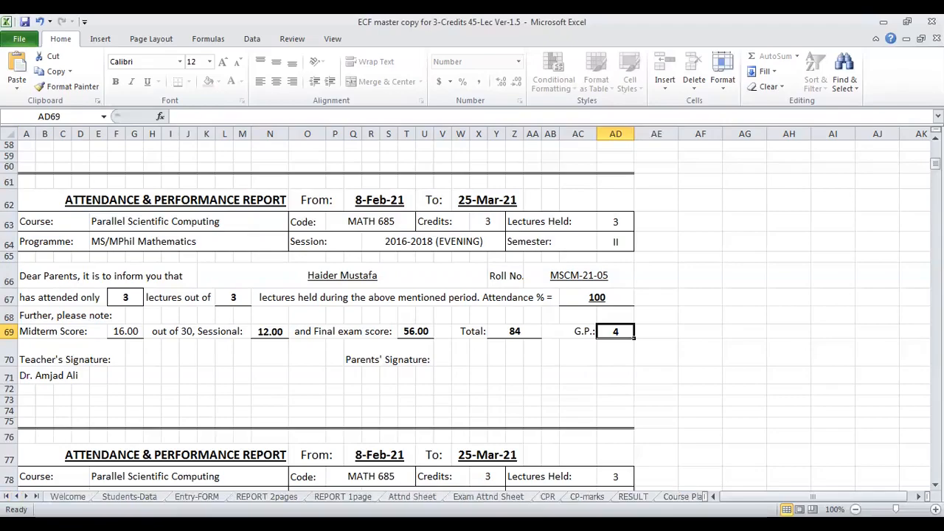
{"action": "left_click", "coordinate": [68, 497]}
{"action": "left_click", "coordinate": [129, 497]}
{"action": "left_click", "coordinate": [196, 497]}
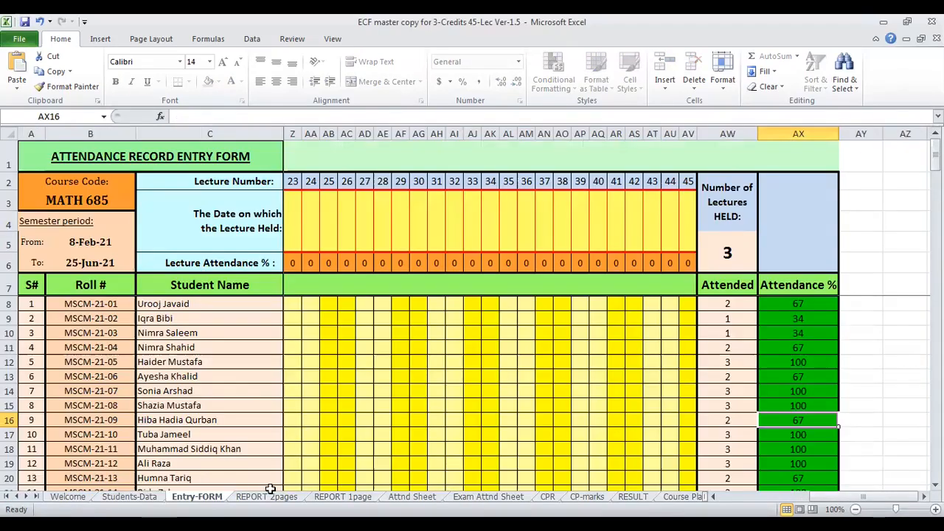
{"action": "left_click", "coordinate": [266, 496]}
{"action": "left_click", "coordinate": [342, 496]}
{"action": "left_click", "coordinate": [411, 496]}
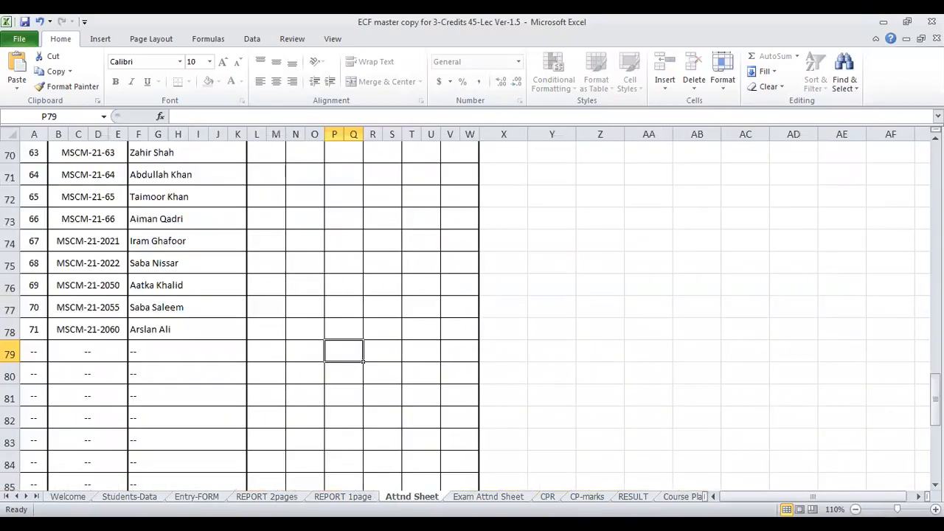
{"action": "left_click", "coordinate": [488, 496]}
{"action": "key", "text": "ctrl+Page_Down"}
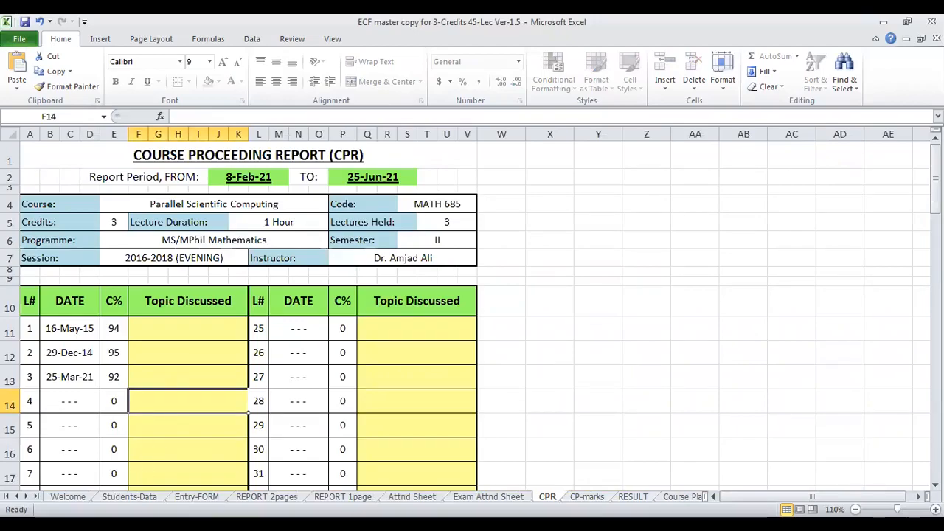
- Revisit the Students-Data sheet, return to the Welcome sheet, and read down to the guidance for the Entry FORM worksheet
{"action": "left_click", "coordinate": [129, 497]}
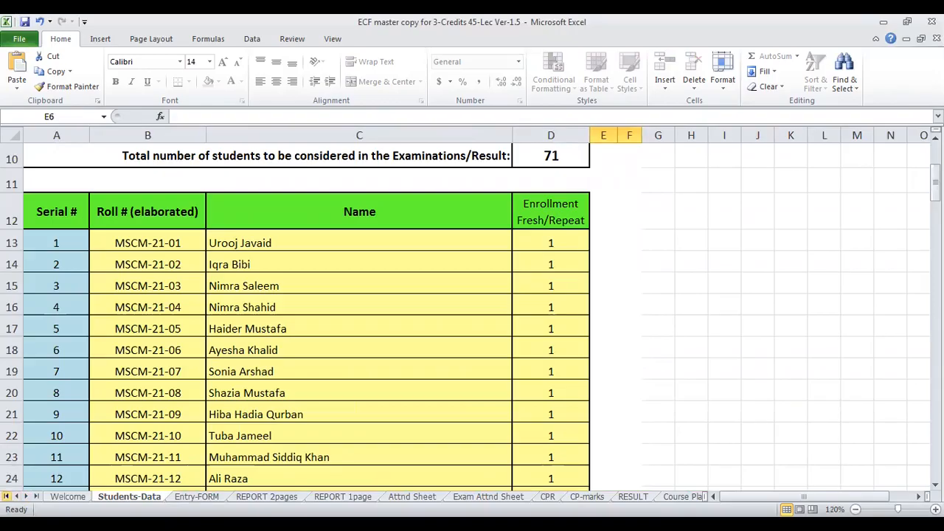
{"action": "left_click", "coordinate": [67, 496]}
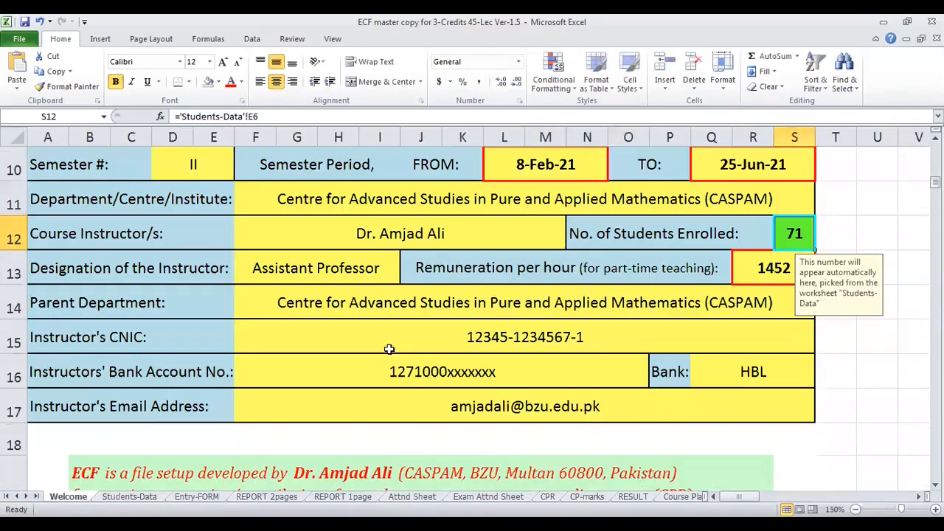
{"action": "scroll", "coordinate": [388, 347], "scroll_direction": "down", "scroll_amount": 6}
{"action": "scroll", "coordinate": [388, 347], "scroll_direction": "down", "scroll_amount": 17}
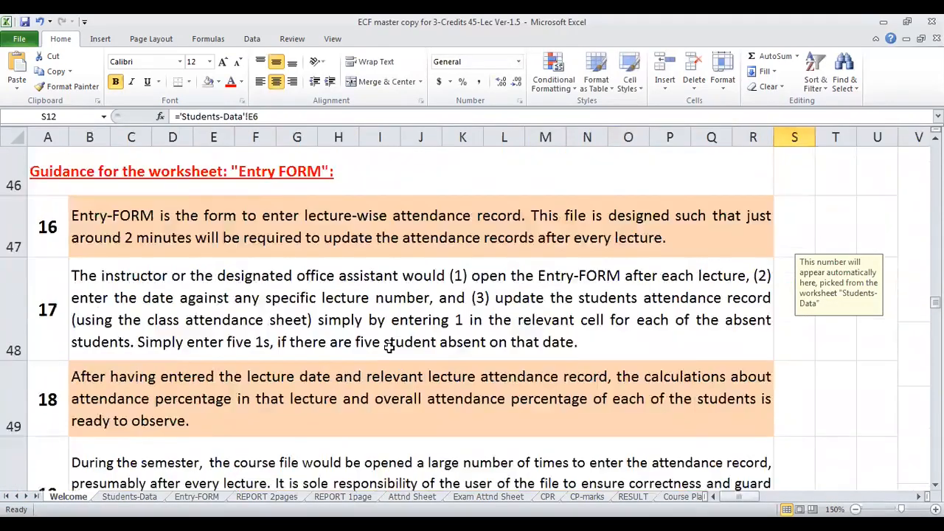
- Skim the rest of the Welcome sheet's worksheet guidance and return to the title and course information form
{"action": "scroll", "coordinate": [388, 347], "scroll_direction": "down", "scroll_amount": 5}
{"action": "scroll", "coordinate": [388, 347], "scroll_direction": "up", "scroll_amount": 6}
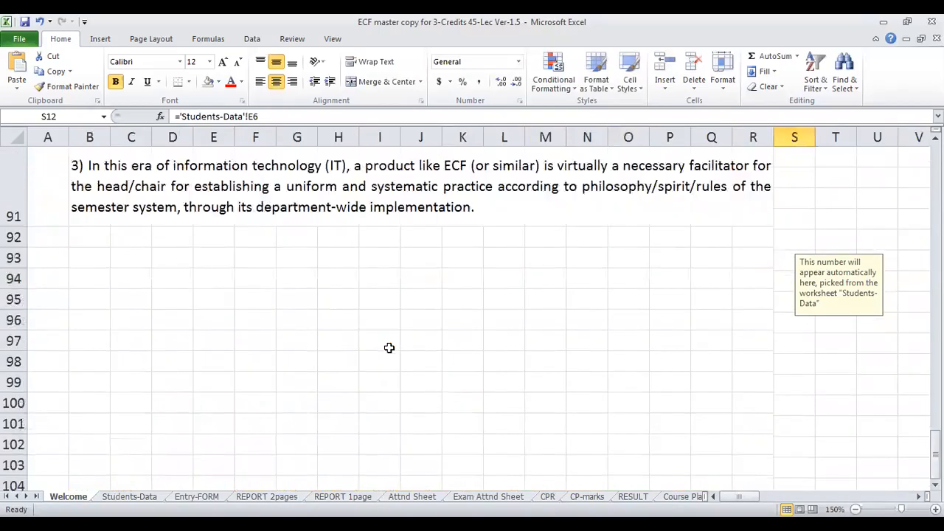
{"action": "scroll", "coordinate": [388, 347], "scroll_direction": "up", "scroll_amount": 20}
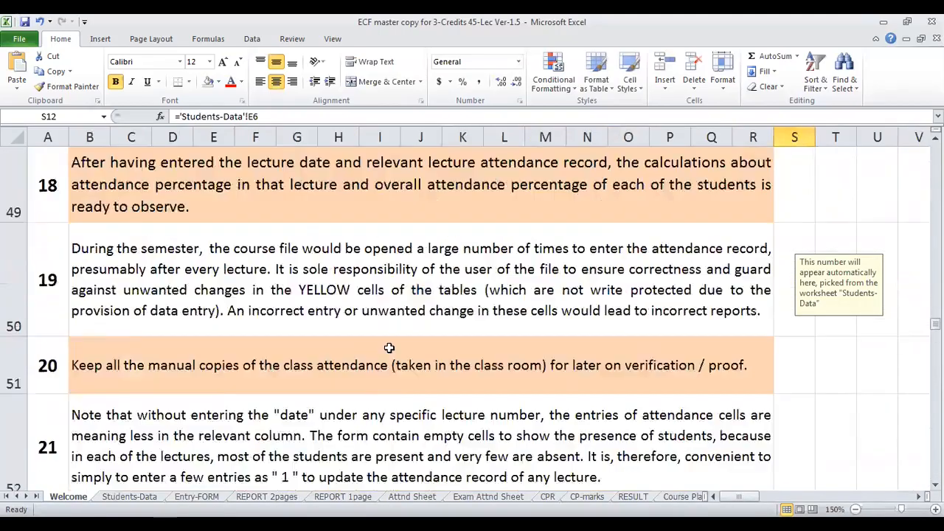
{"action": "scroll", "coordinate": [389, 347], "scroll_direction": "up", "scroll_amount": 1}
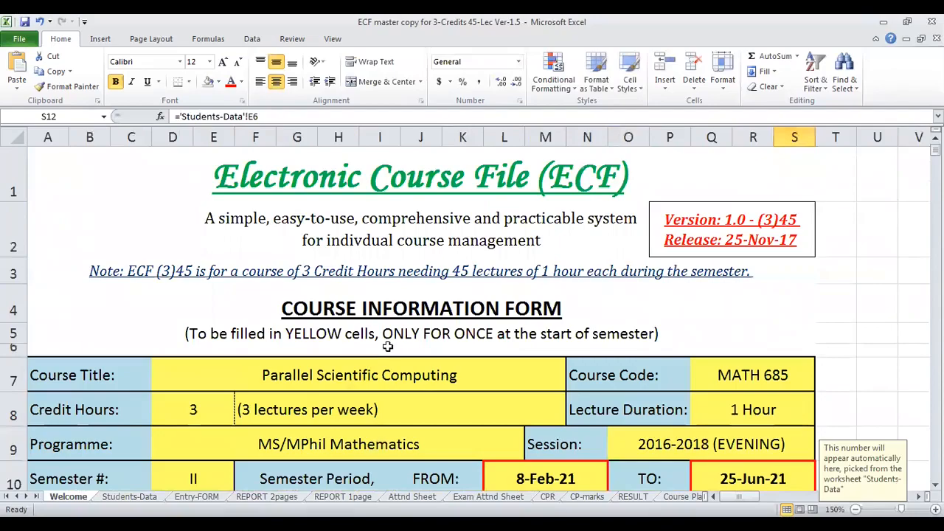
- Check the student list and repeater settings in Students-Data, then review the course information form on the Welcome sheet
{"action": "left_click", "coordinate": [129, 496]}
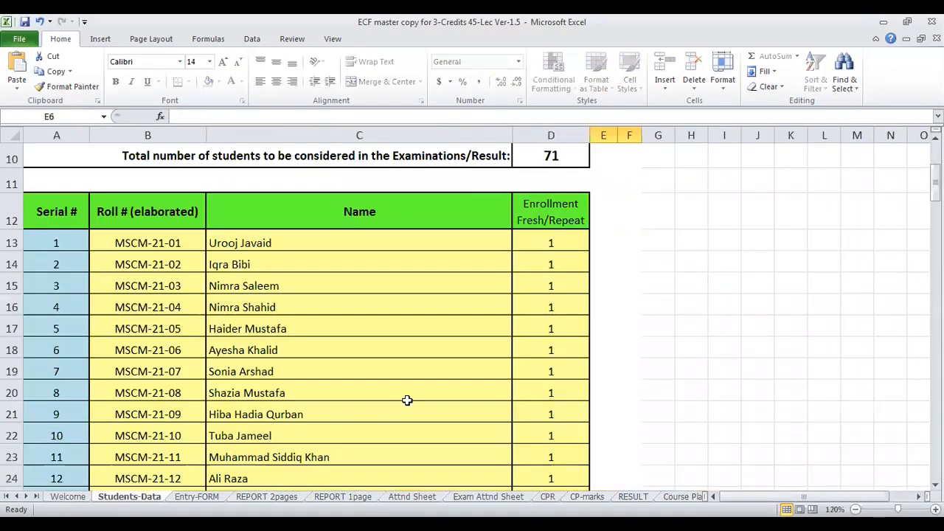
{"action": "scroll", "coordinate": [407, 400], "scroll_direction": "up", "scroll_amount": 1}
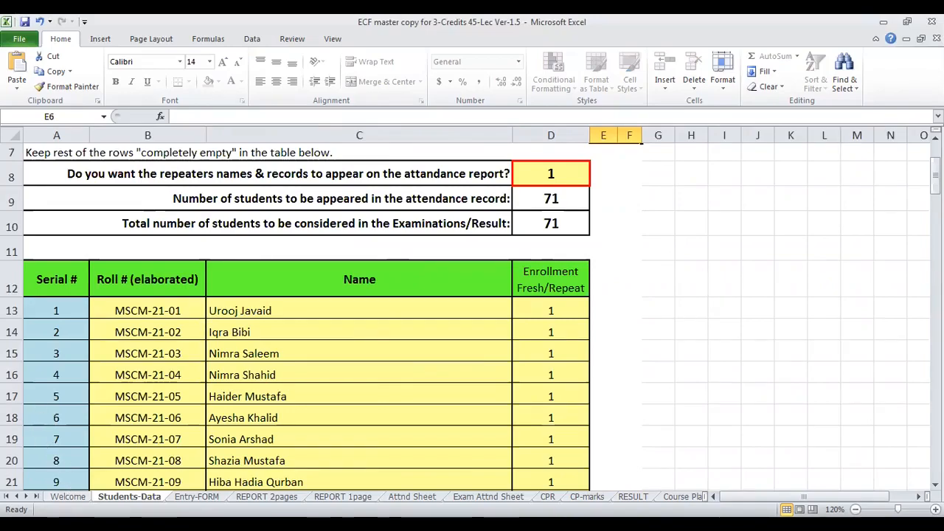
{"action": "left_click", "coordinate": [68, 496]}
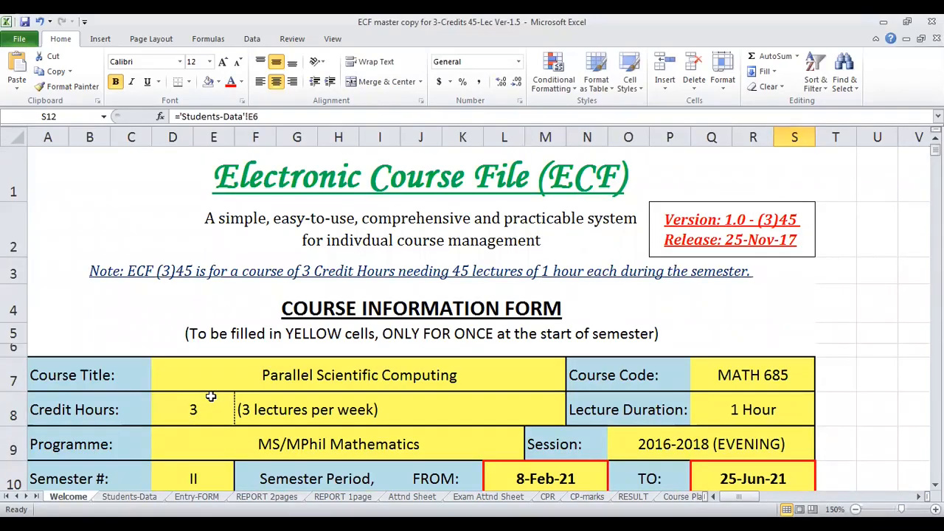
{"action": "scroll", "coordinate": [392, 371], "scroll_direction": "down", "scroll_amount": 1}
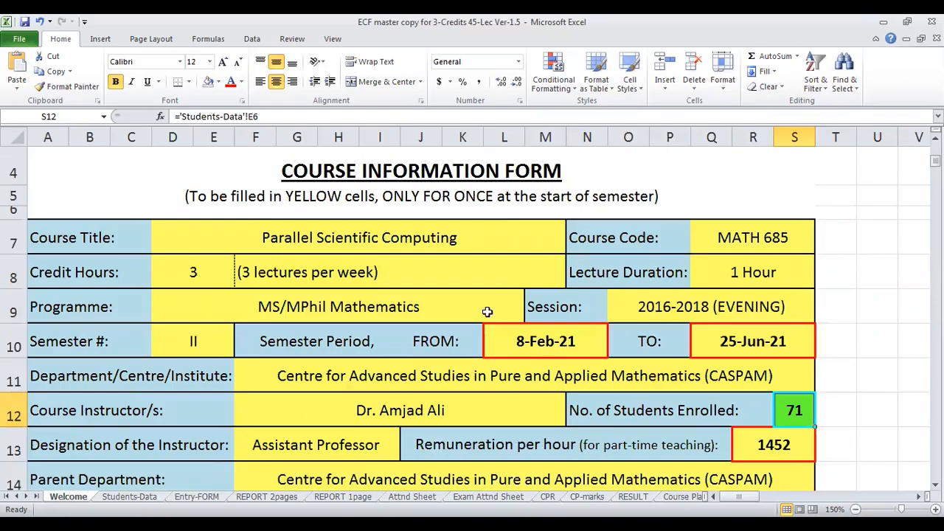
{"action": "scroll", "coordinate": [487, 309], "scroll_direction": "up", "scroll_amount": 1}
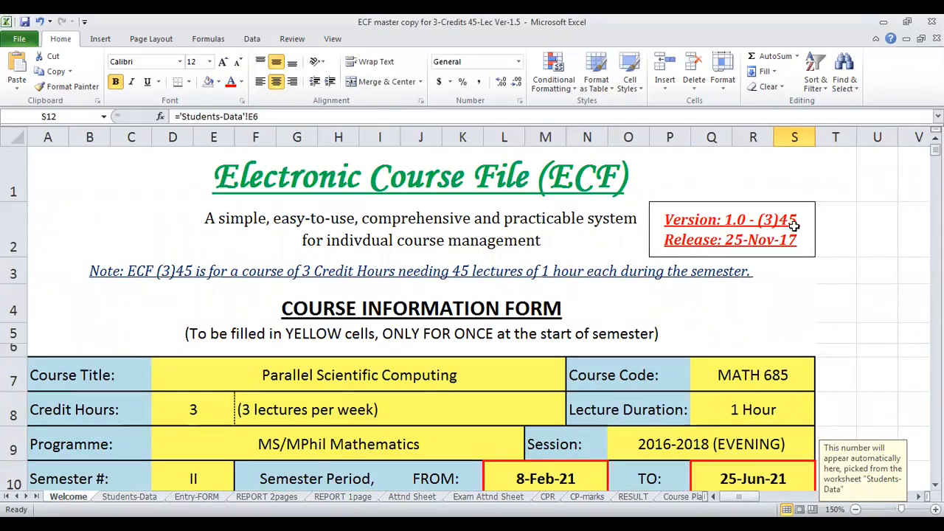
- Open the Remu-Visiting-Auto proforma and examine its instructor details, lecture dates, tax deduction and payable amount
{"action": "left_click", "coordinate": [683, 496]}
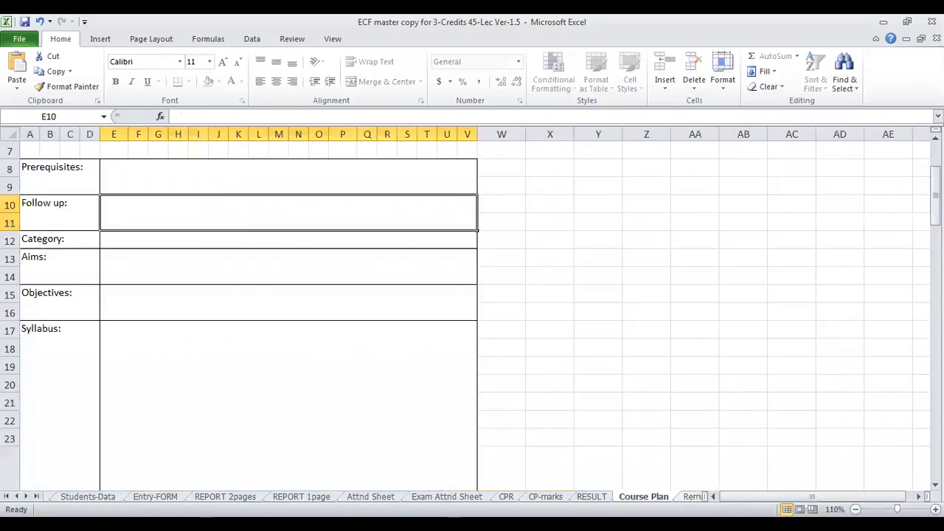
{"action": "left_click", "coordinate": [691, 496]}
{"action": "left_click", "coordinate": [651, 480]}
{"action": "left_click", "coordinate": [691, 496]}
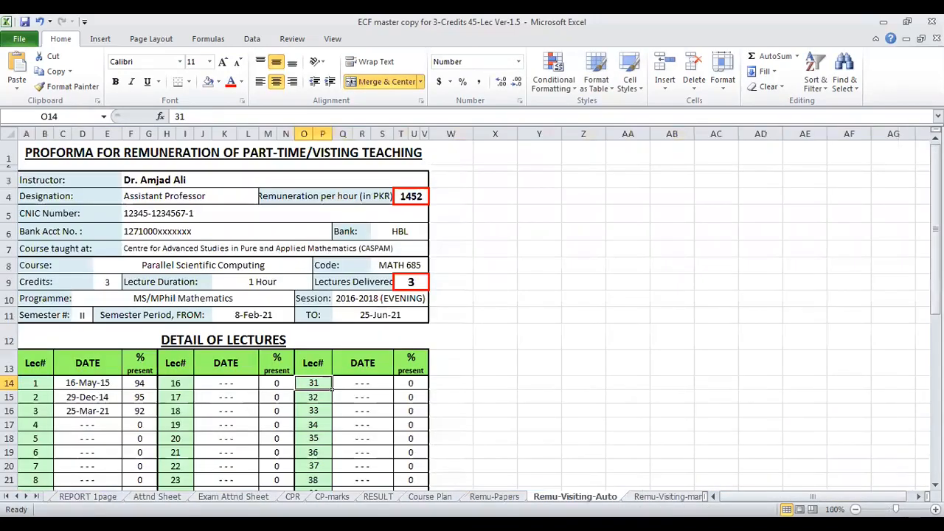
{"action": "scroll", "coordinate": [313, 380], "scroll_direction": "down", "scroll_amount": 3}
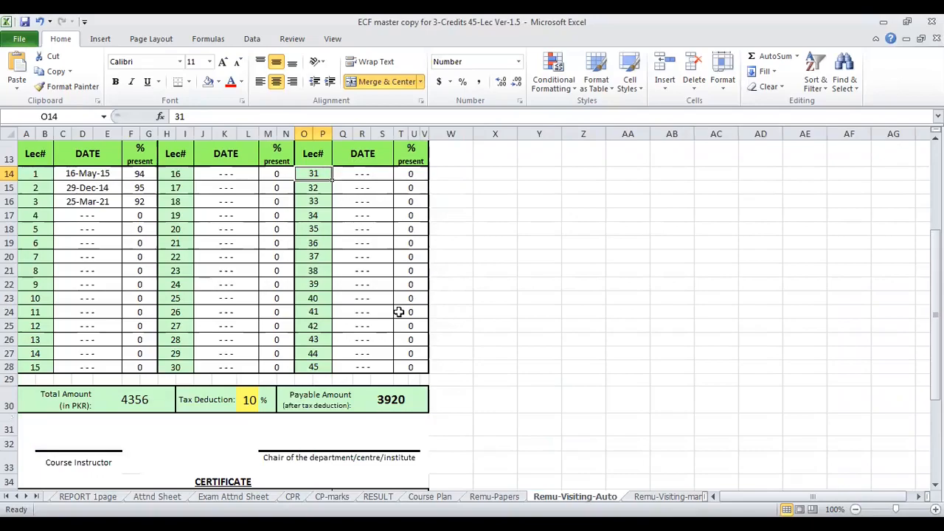
{"action": "left_click", "coordinate": [189, 287]}
{"action": "scroll", "coordinate": [365, 338], "scroll_direction": "up", "scroll_amount": 3}
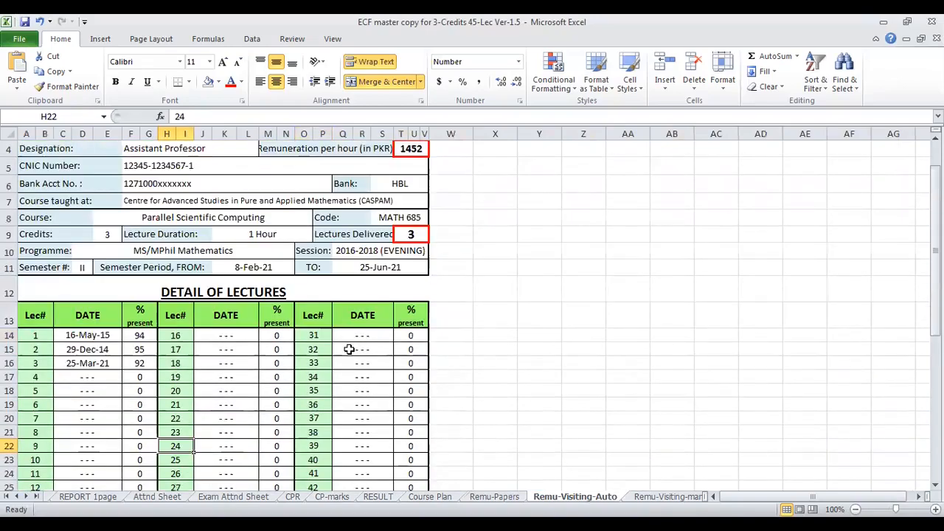
{"action": "scroll", "coordinate": [308, 388], "scroll_direction": "down", "scroll_amount": 3}
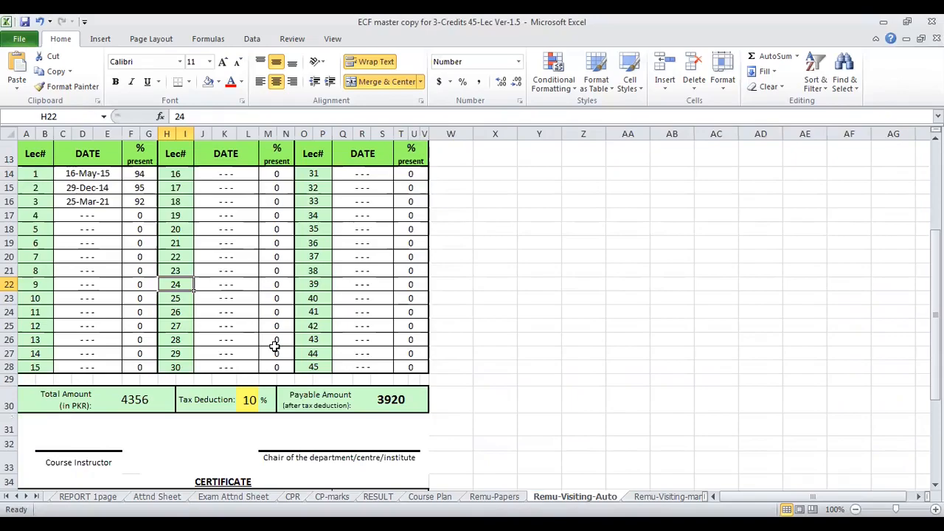
- Return to the first worksheets and look through Welcome, Students-Data, Entry-FORM and REPORT 1page
{"action": "left_click", "coordinate": [7, 496]}
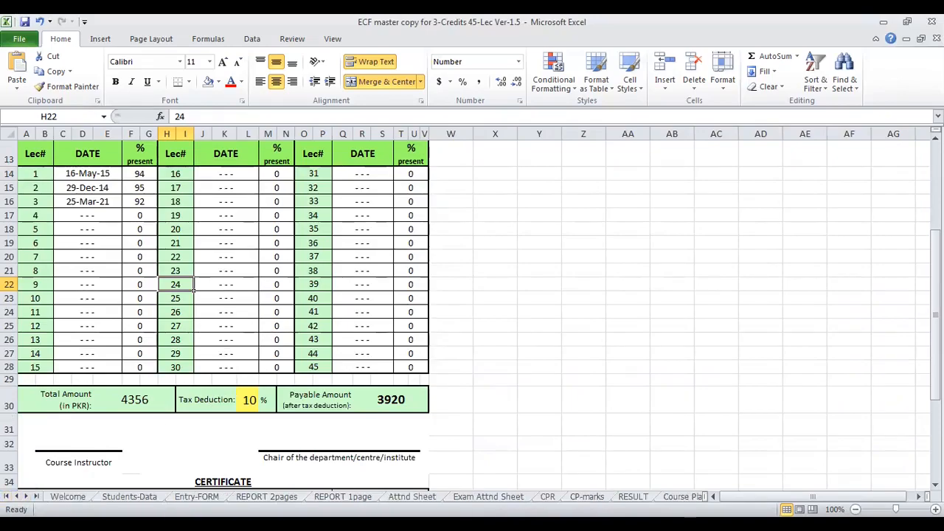
{"action": "left_click", "coordinate": [68, 496]}
{"action": "left_click", "coordinate": [129, 497]}
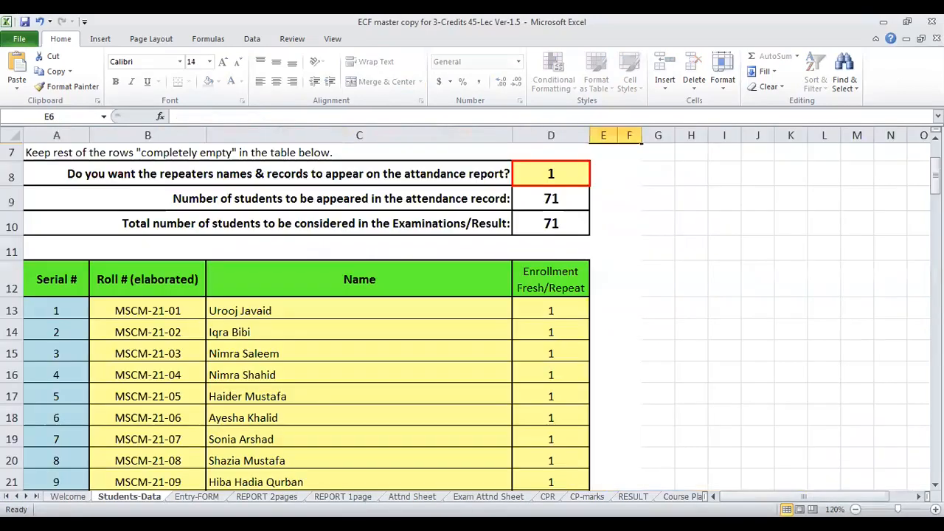
{"action": "left_click", "coordinate": [197, 496]}
{"action": "left_click", "coordinate": [343, 496]}
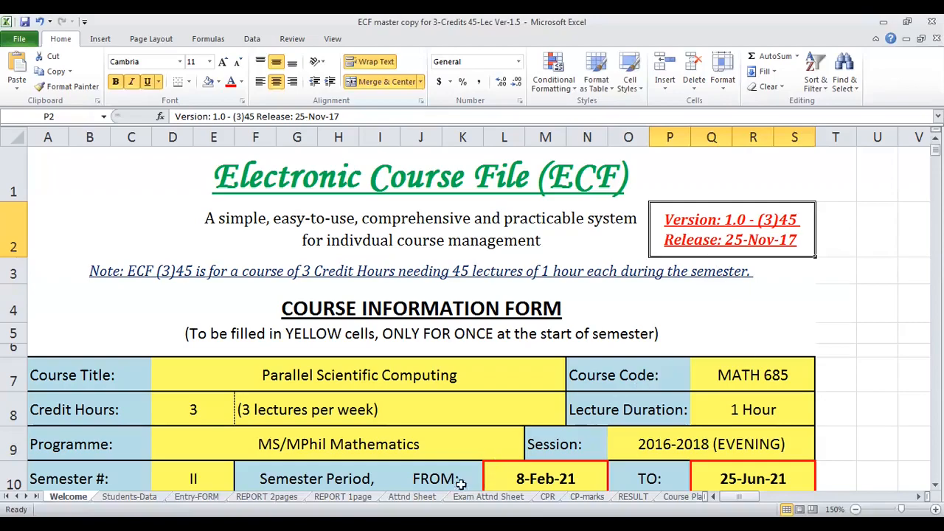
- Open the Attnd Sheet and view its student list up to the course header
{"action": "left_click", "coordinate": [417, 496]}
{"action": "scroll", "coordinate": [436, 397], "scroll_direction": "up", "scroll_amount": 10}
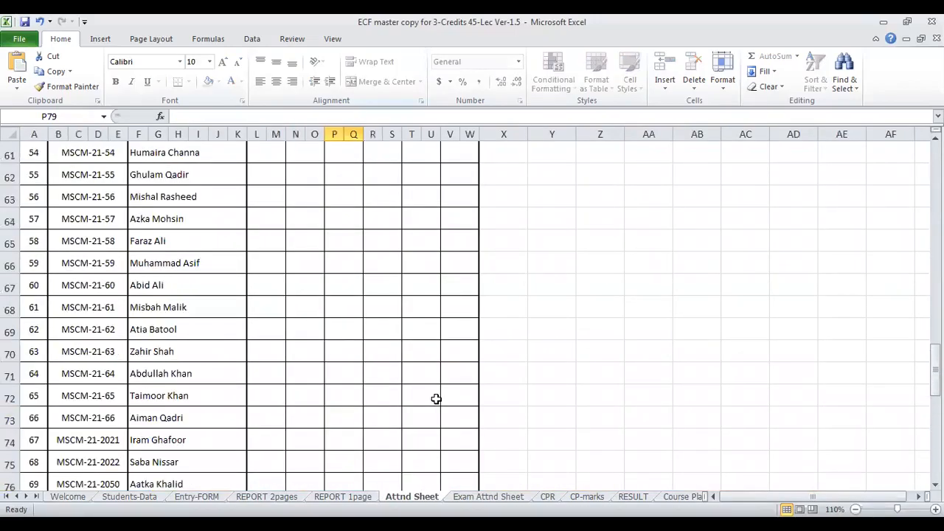
{"action": "scroll", "coordinate": [380, 367], "scroll_direction": "up", "scroll_amount": 13}
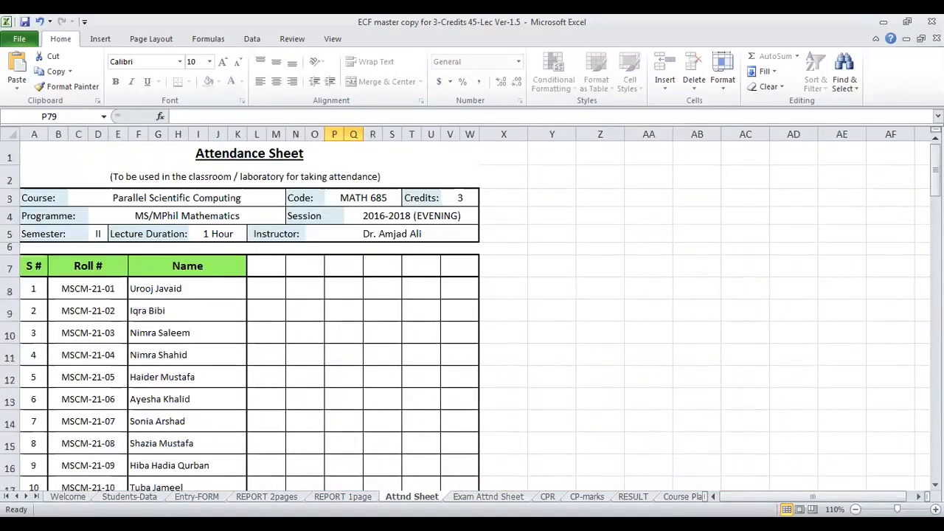
- Open the RESULT sheet and inspect the midterm marks of the first two students
{"action": "left_click", "coordinate": [633, 496]}
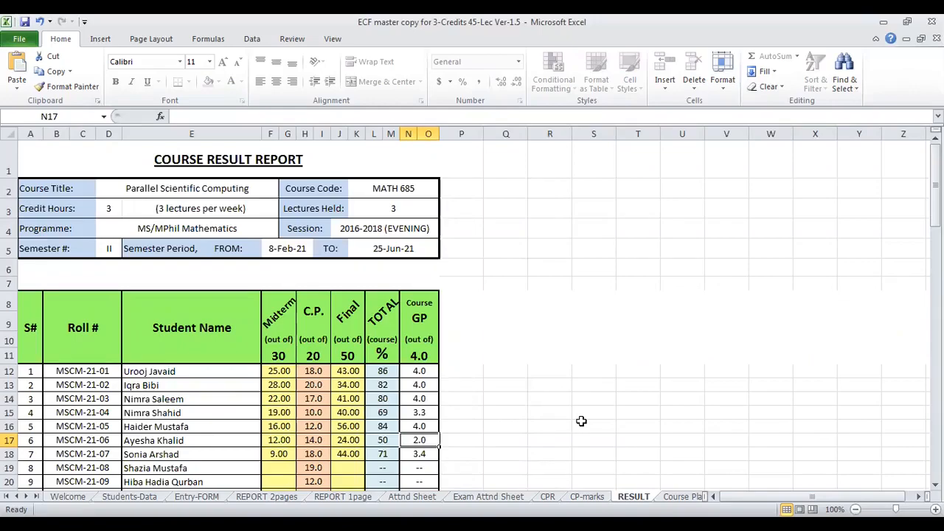
{"action": "scroll", "coordinate": [564, 402], "scroll_direction": "down", "scroll_amount": 2}
{"action": "left_click", "coordinate": [287, 235]}
{"action": "left_click", "coordinate": [282, 248]}
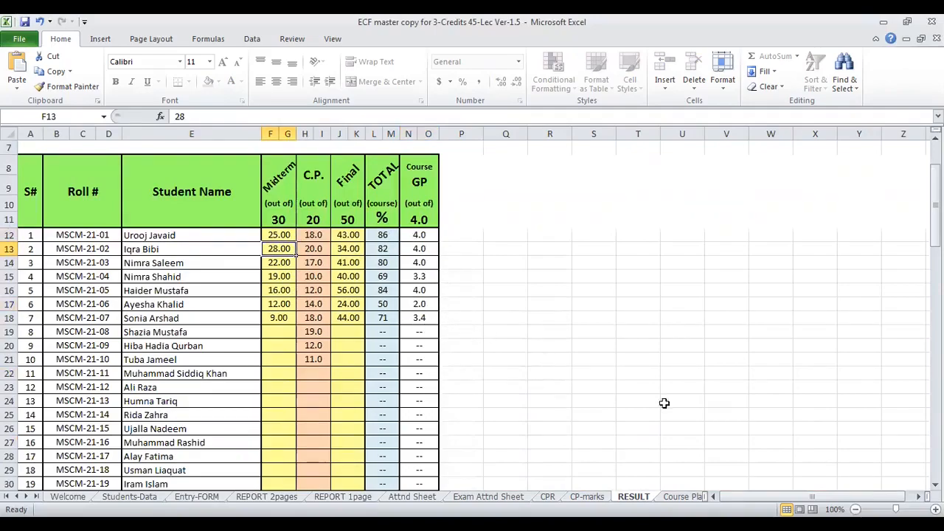
- Review the Remu-Papers proforma for paper setting and marking, from the instructor details to the grand total
{"action": "left_click", "coordinate": [682, 496]}
{"action": "left_click", "coordinate": [693, 496]}
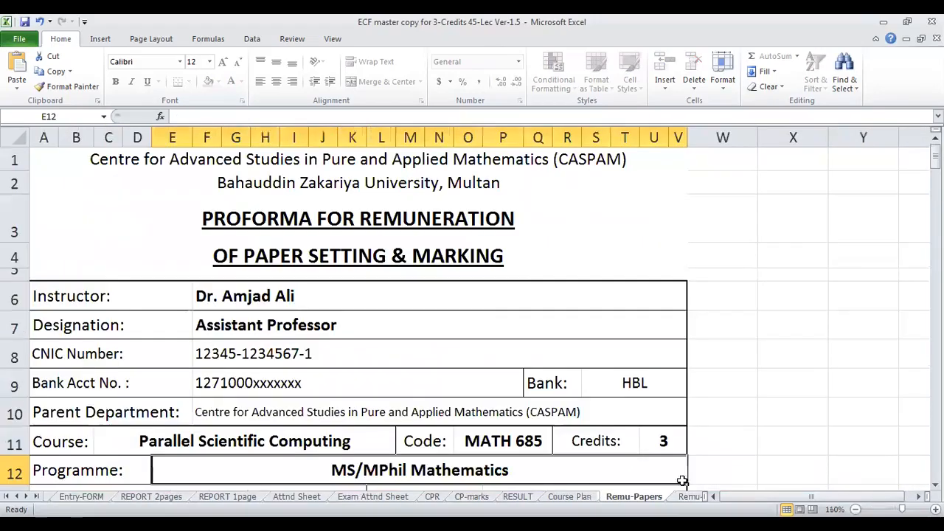
{"action": "scroll", "coordinate": [684, 457], "scroll_direction": "down", "scroll_amount": 3}
{"action": "scroll", "coordinate": [624, 426], "scroll_direction": "down", "scroll_amount": 5}
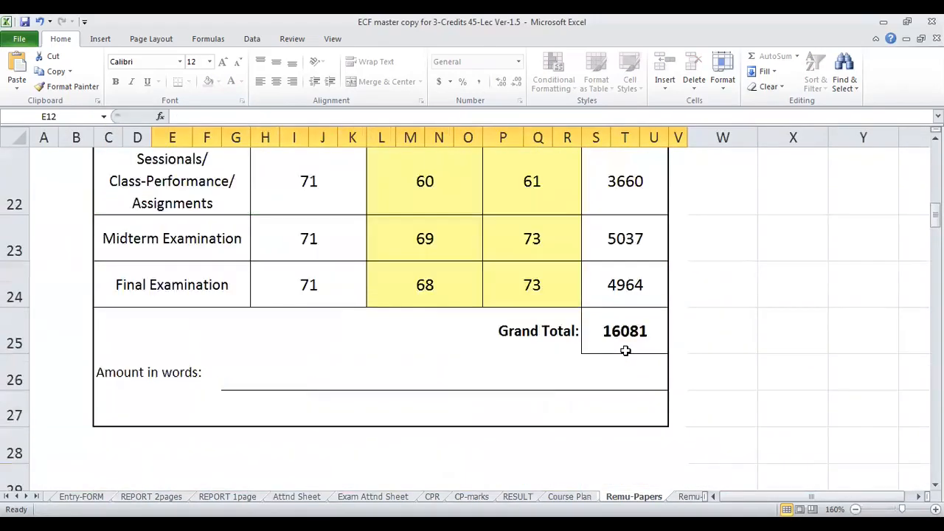
{"action": "scroll", "coordinate": [605, 225], "scroll_direction": "up", "scroll_amount": 1}
{"action": "scroll", "coordinate": [627, 287], "scroll_direction": "up", "scroll_amount": 7}
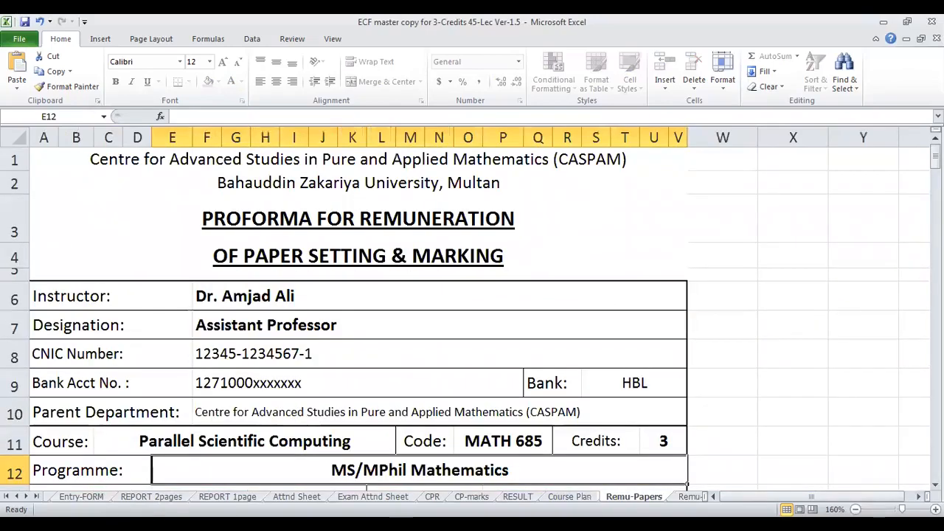
- Go back to the Welcome sheet's course information form, then look down the student list in Students-Data
{"action": "left_click", "coordinate": [83, 495]}
{"action": "key", "text": "ctrl+Page_Up"}
{"action": "key", "text": "ctrl+Page_Up"}
{"action": "scroll", "coordinate": [376, 343], "scroll_direction": "down", "scroll_amount": 2}
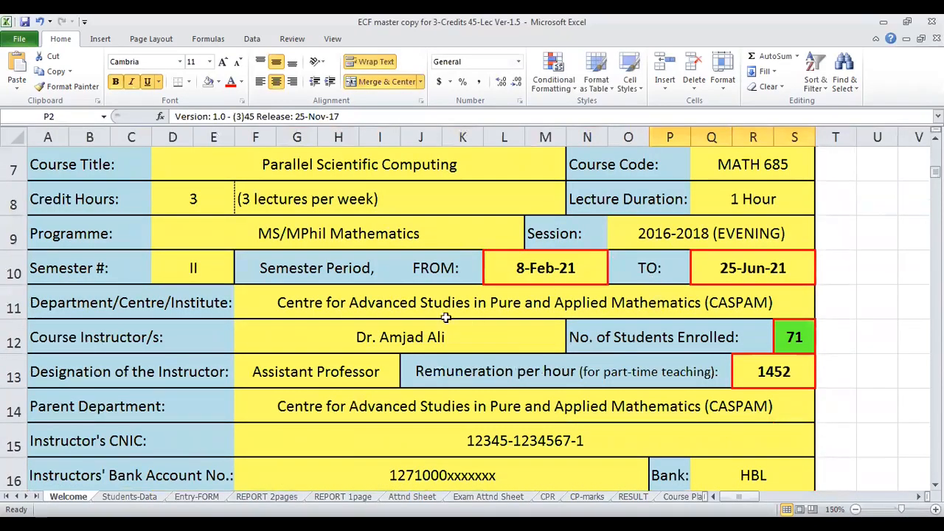
{"action": "key", "text": "ctrl+Page_Down"}
{"action": "scroll", "coordinate": [275, 380], "scroll_direction": "down", "scroll_amount": 9}
{"action": "scroll", "coordinate": [275, 380], "scroll_direction": "down", "scroll_amount": 2}
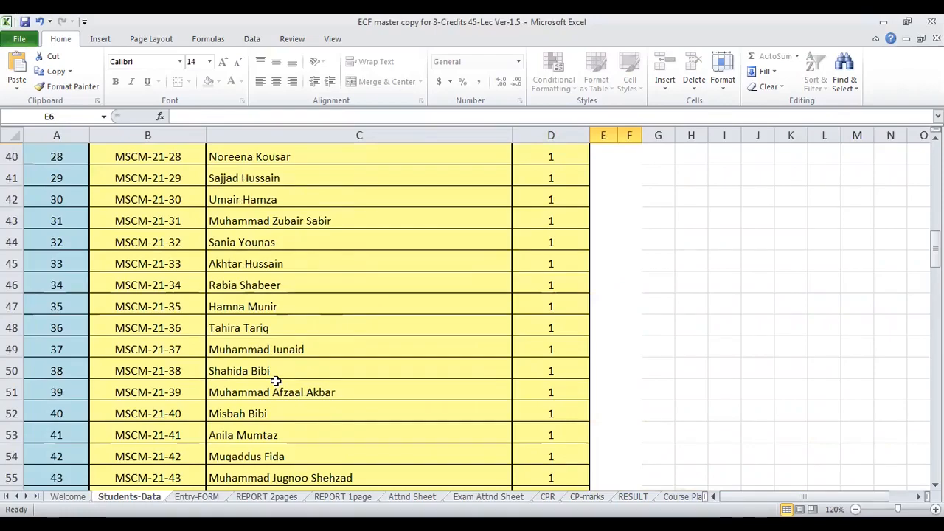
- Open Entry-FORM, return to the first lecture columns and check the absence-entry note on cells F11, N12 and K13
{"action": "left_click", "coordinate": [210, 496]}
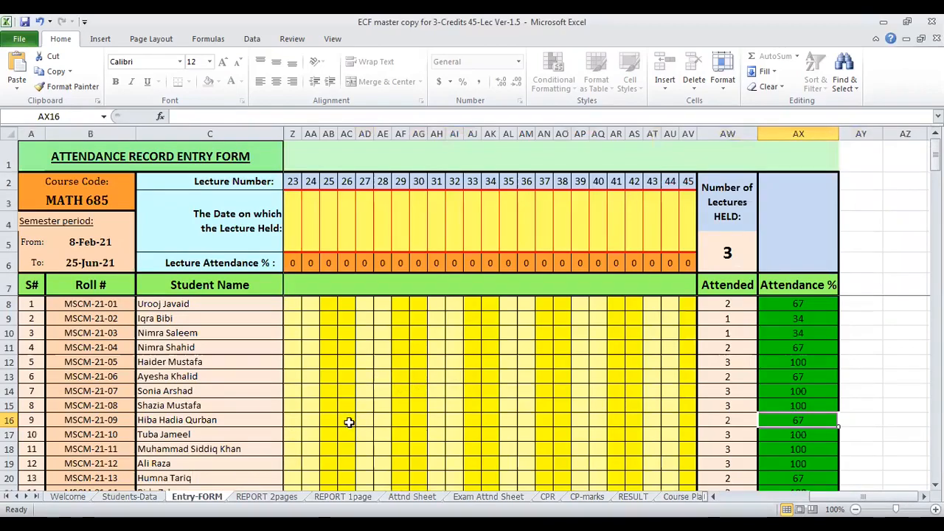
{"action": "left_click_drag", "start_coordinate": [848, 497], "coordinate": [805, 497]}
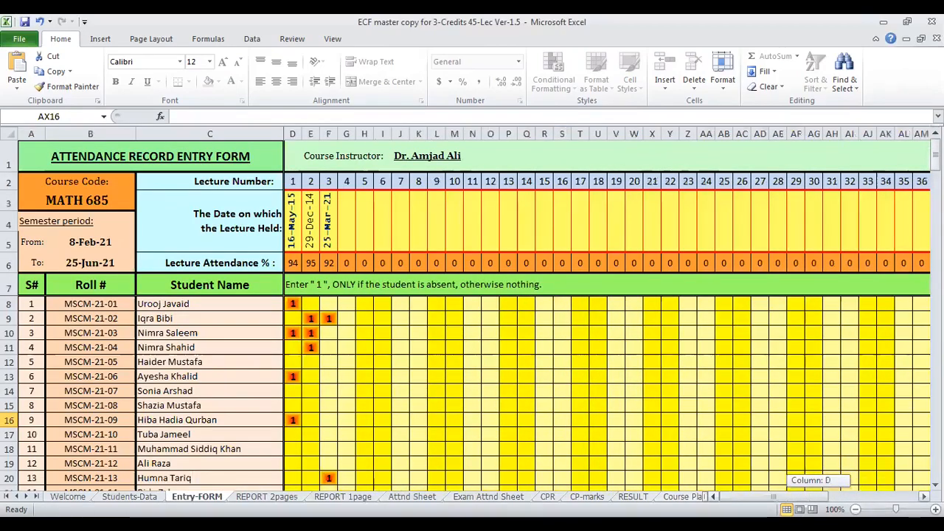
{"action": "left_click", "coordinate": [328, 347]}
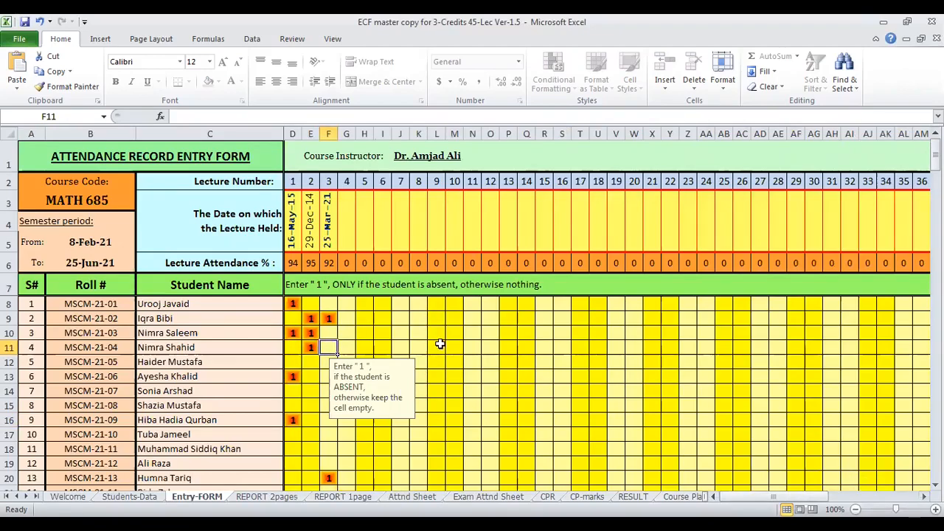
{"action": "left_click", "coordinate": [464, 361]}
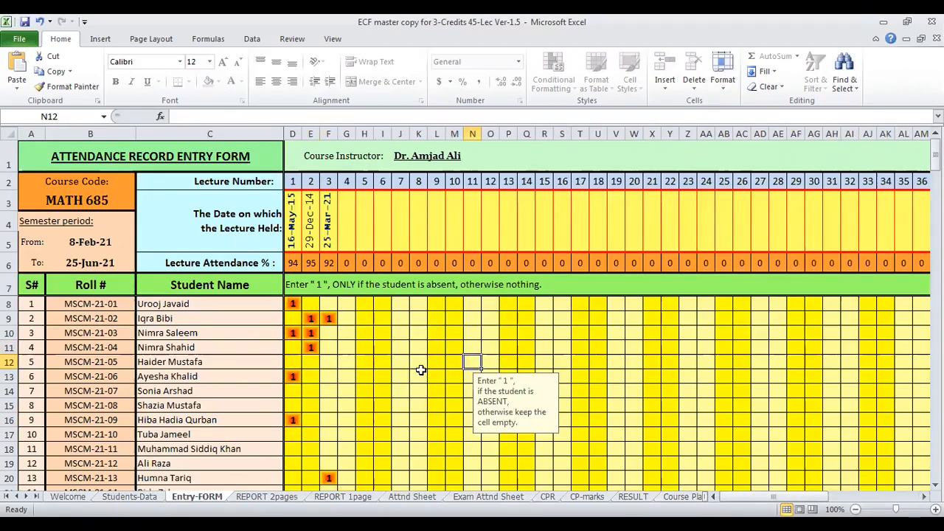
{"action": "left_click", "coordinate": [418, 373]}
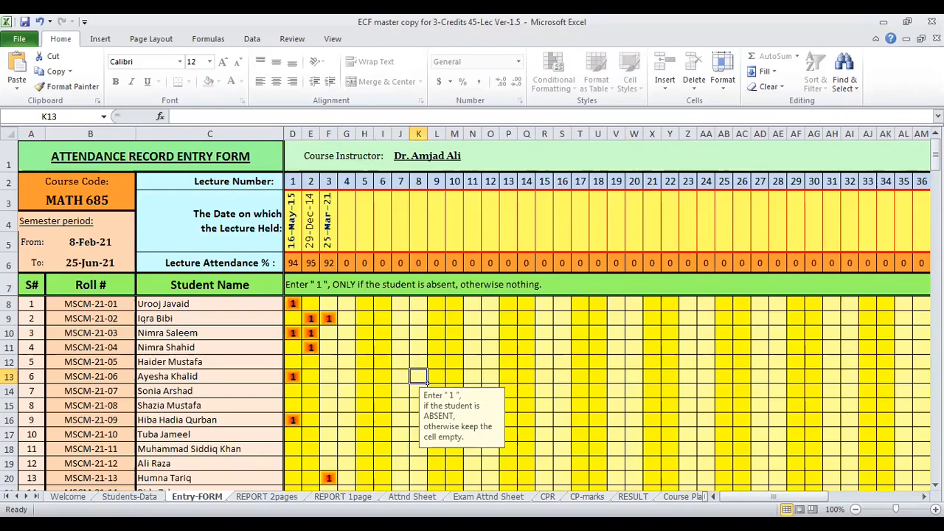
- Compare the class attendance sheet with the exam attendance sheet
{"action": "left_click", "coordinate": [414, 496]}
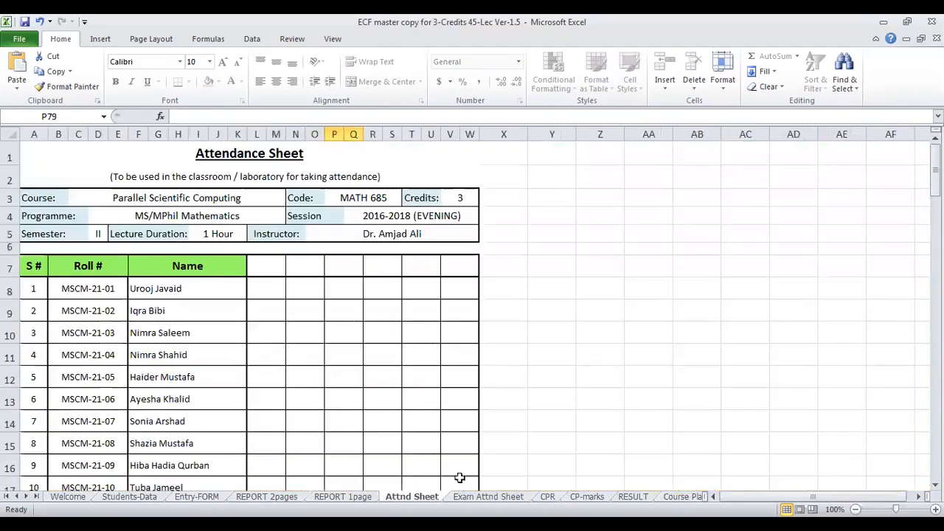
{"action": "left_click", "coordinate": [481, 496]}
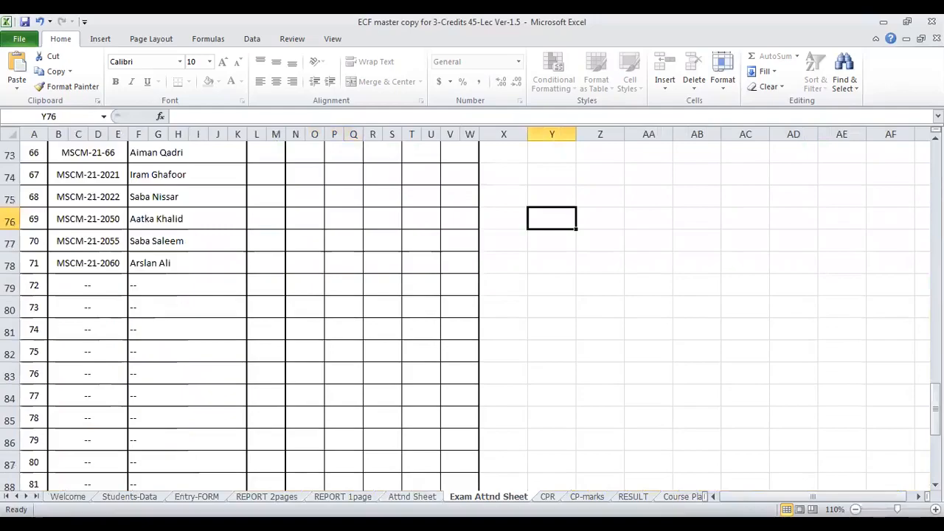
{"action": "left_click", "coordinate": [411, 497]}
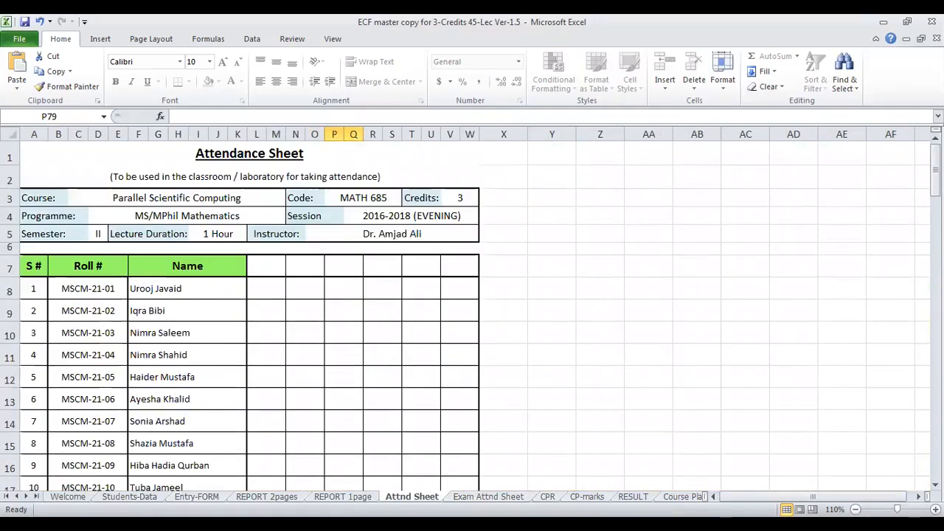
- View the sessional marks in CP-marks and the course totals and grade points in RESULT
{"action": "left_click", "coordinate": [587, 496]}
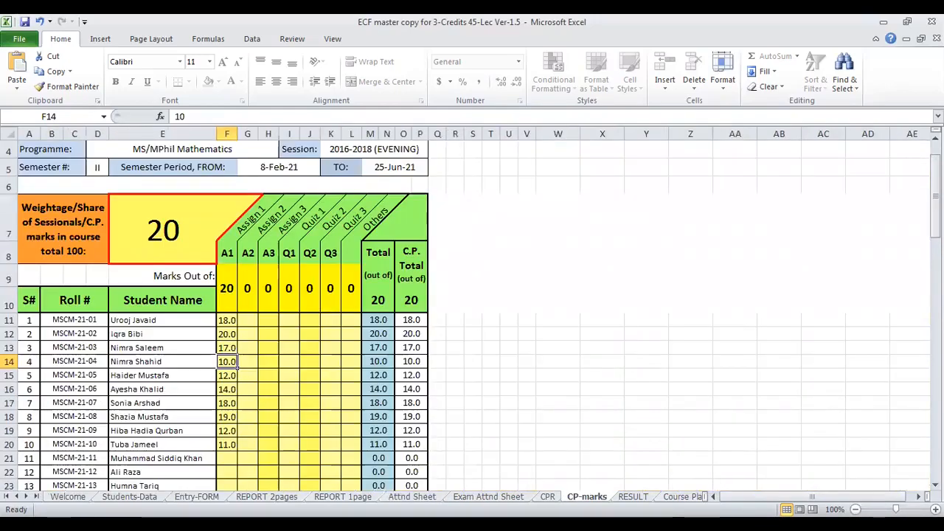
{"action": "left_click", "coordinate": [633, 496]}
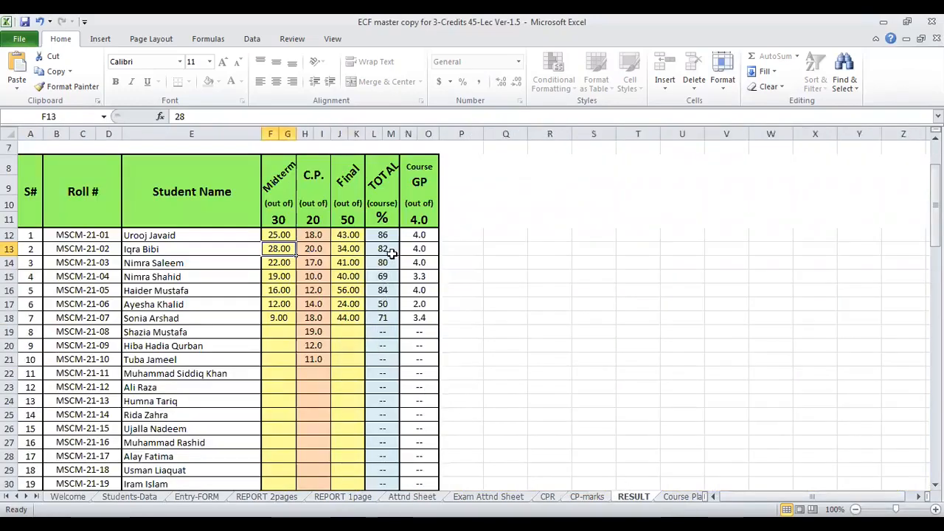
{"action": "scroll", "coordinate": [604, 446], "scroll_direction": "down", "scroll_amount": 3}
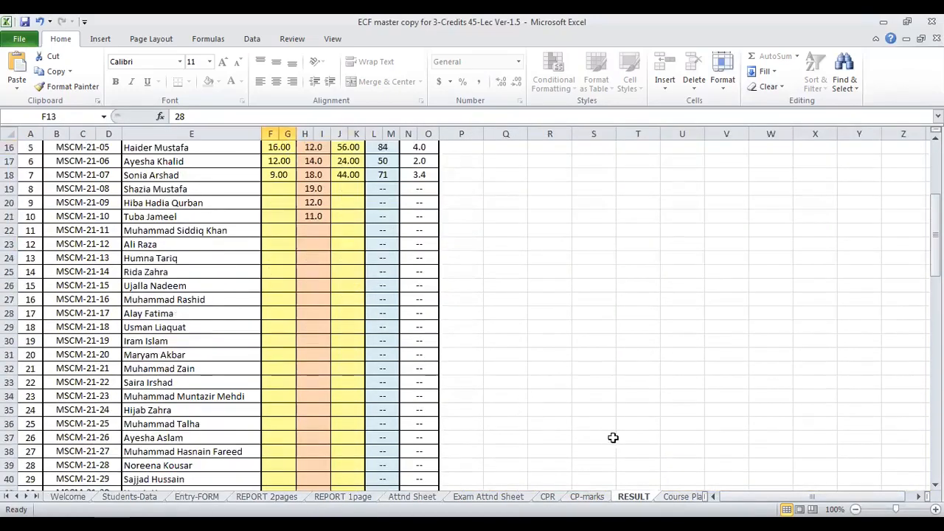
- Open the Course Plan sheet, then return to the top of the Welcome sheet
{"action": "left_click", "coordinate": [684, 497]}
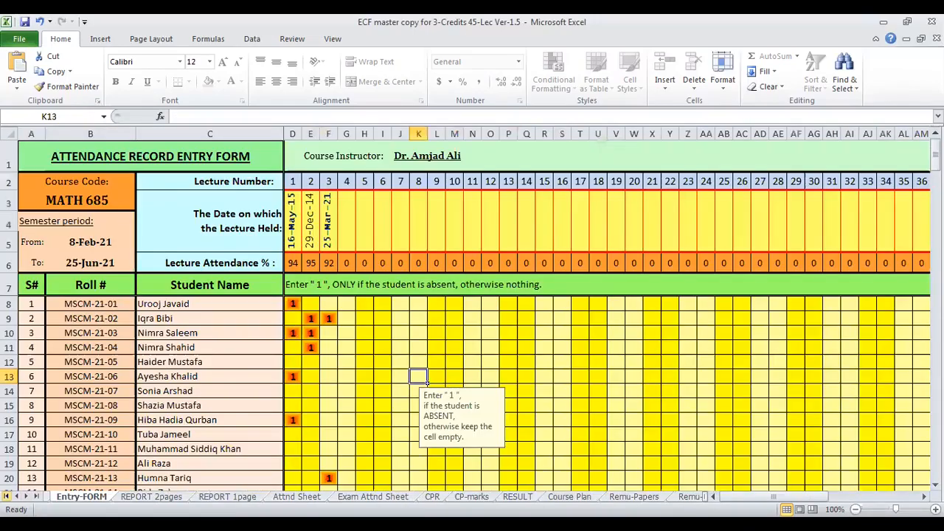
{"action": "left_click", "coordinate": [5, 496]}
{"action": "left_click", "coordinate": [67, 496]}
{"action": "scroll", "coordinate": [332, 411], "scroll_direction": "up", "scroll_amount": 2}
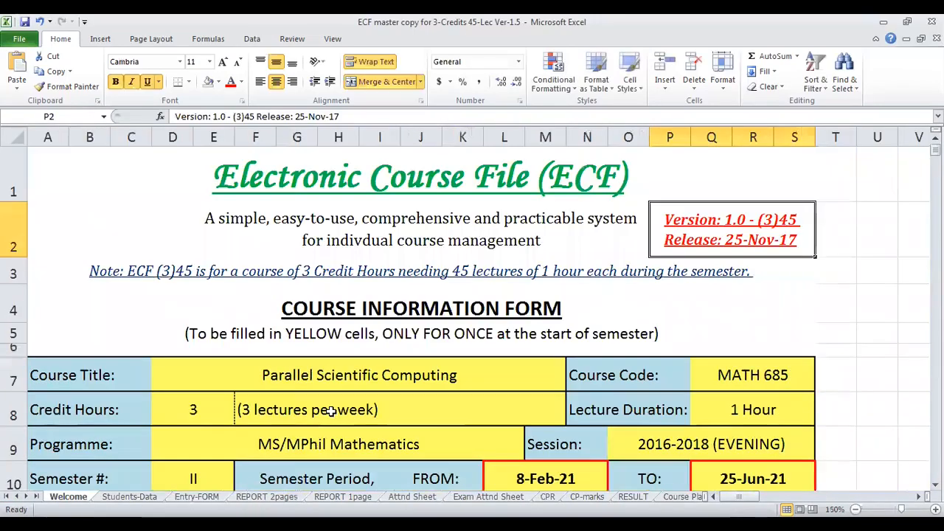